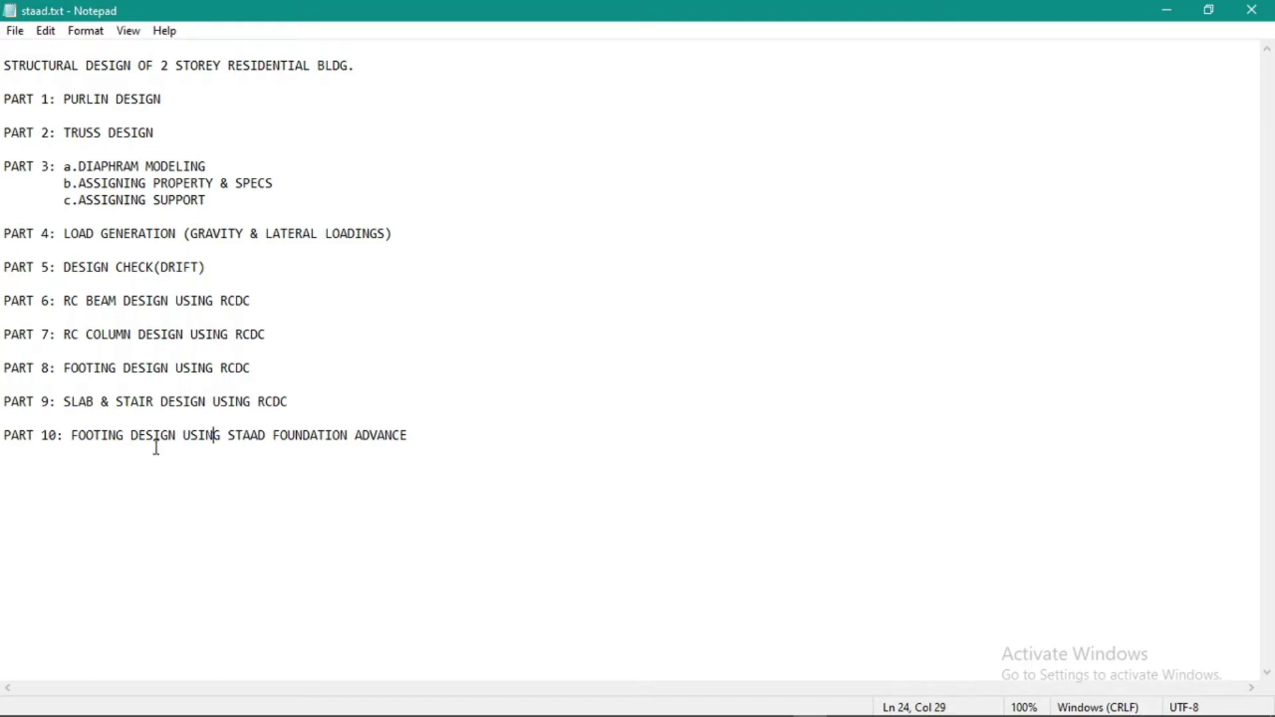
Step: Launch RCDC from the taskbar and accept the licence selection
{"action": "left_click", "coordinate": [296, 327]}
{"action": "left_click", "coordinate": [396, 371]}
{"action": "mouse_move", "coordinate": [660, 714]}
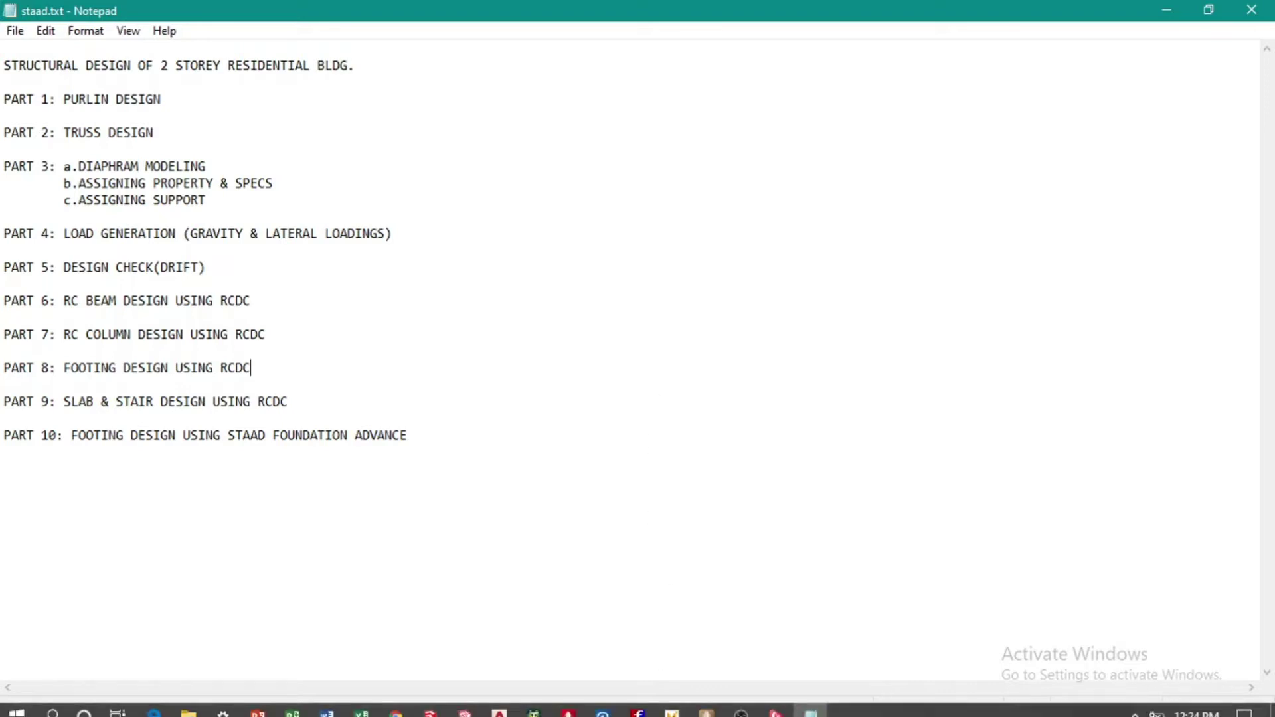
{"action": "right_click", "coordinate": [603, 703]}
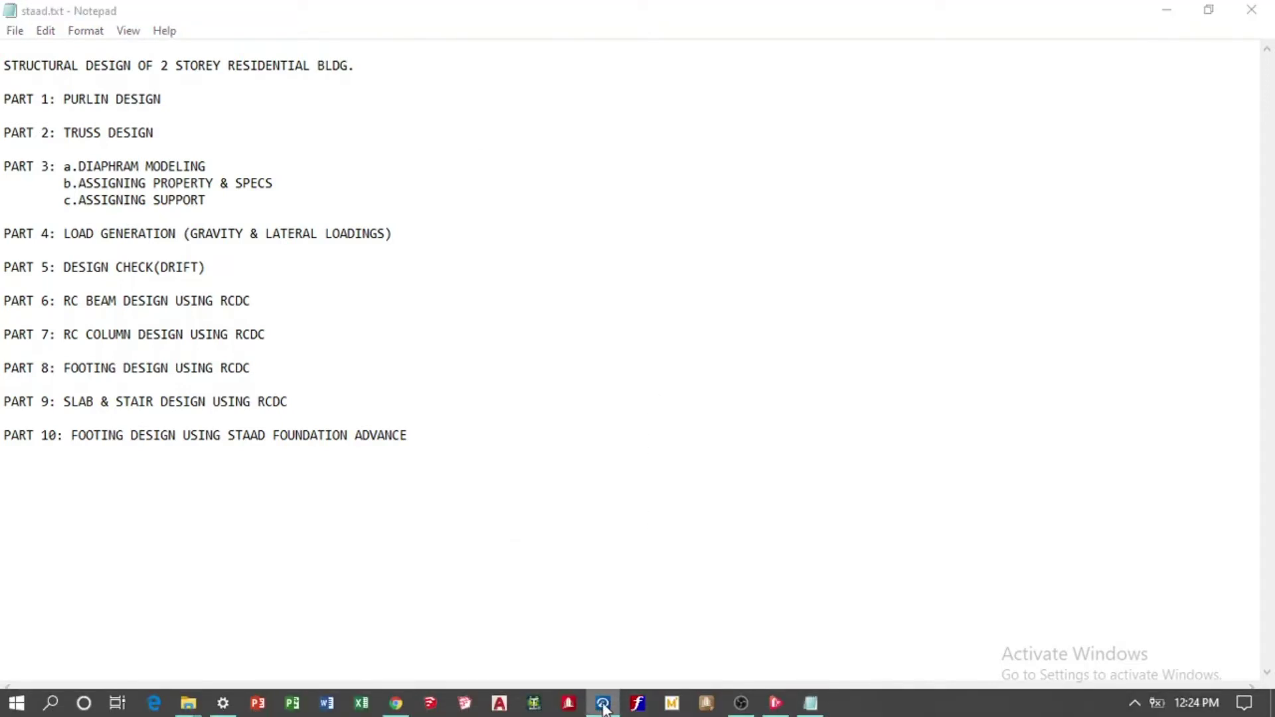
{"action": "left_click", "coordinate": [588, 606]}
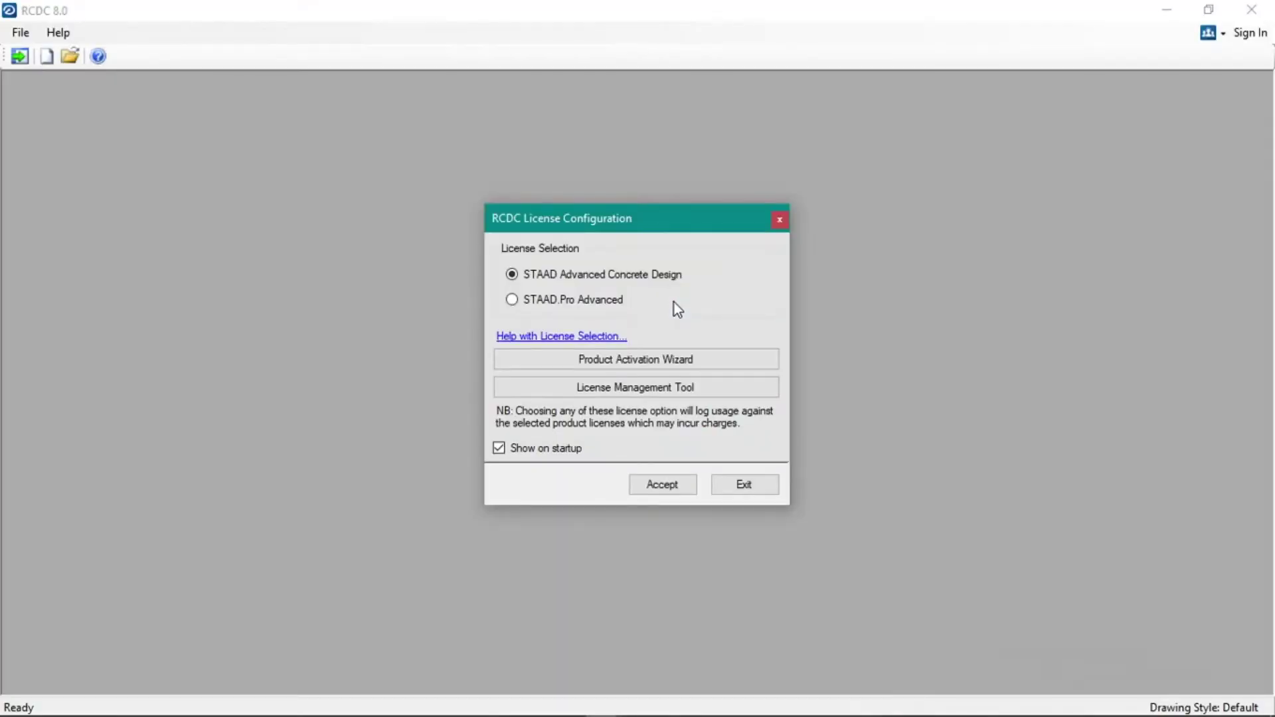
{"action": "left_click", "coordinate": [660, 487]}
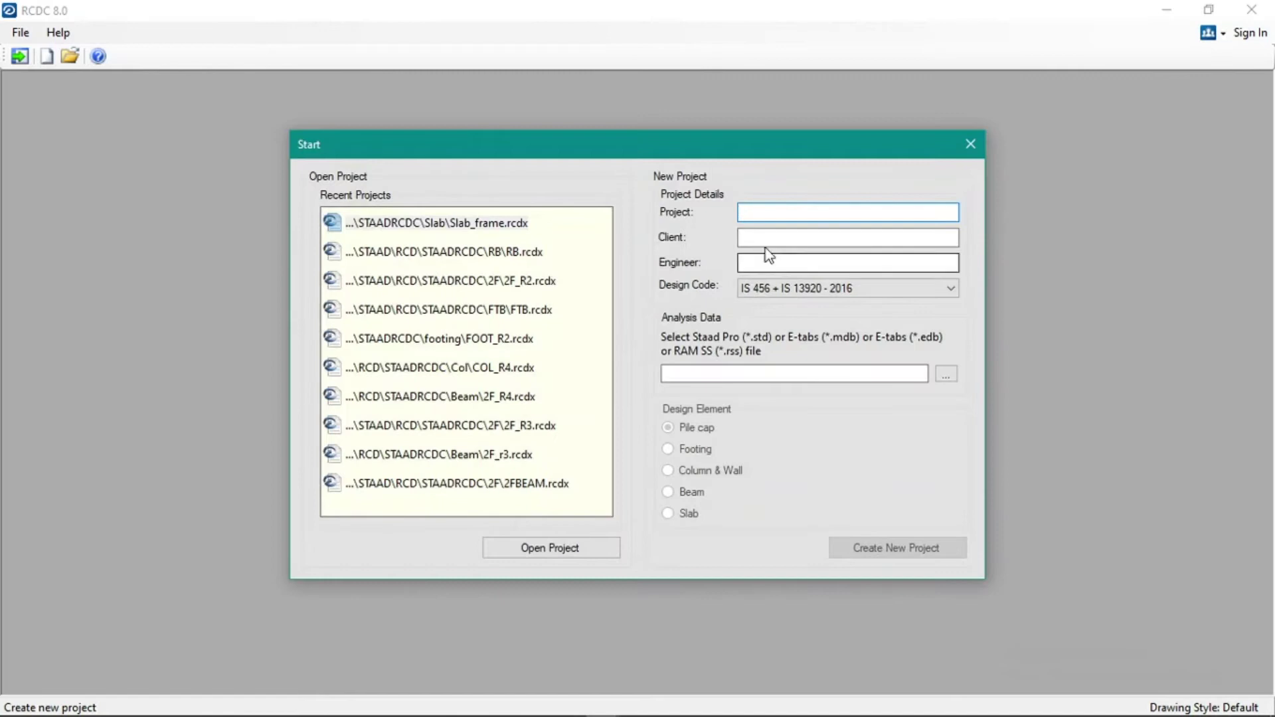
Step: Name the project '2 STOREY RESIDENTIAL BLDG.' and fill in the client and engineer fields
{"action": "type", "text": "2 STO"}
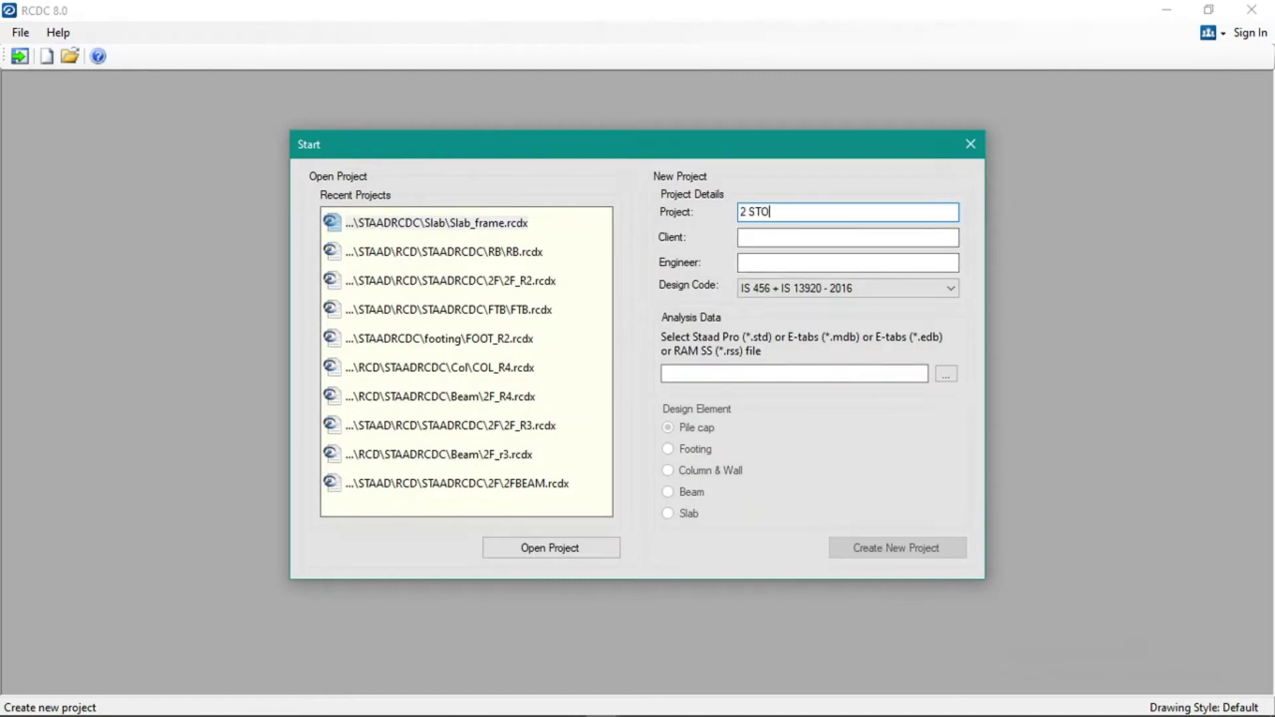
{"action": "type", "text": "REY RSIDEN"}
{"action": "key", "text": "BackSpace"}
{"action": "key", "text": "BackSpace"}
{"action": "key", "text": "BackSpace"}
{"action": "type", "text": "ESIDENTIAL B"}
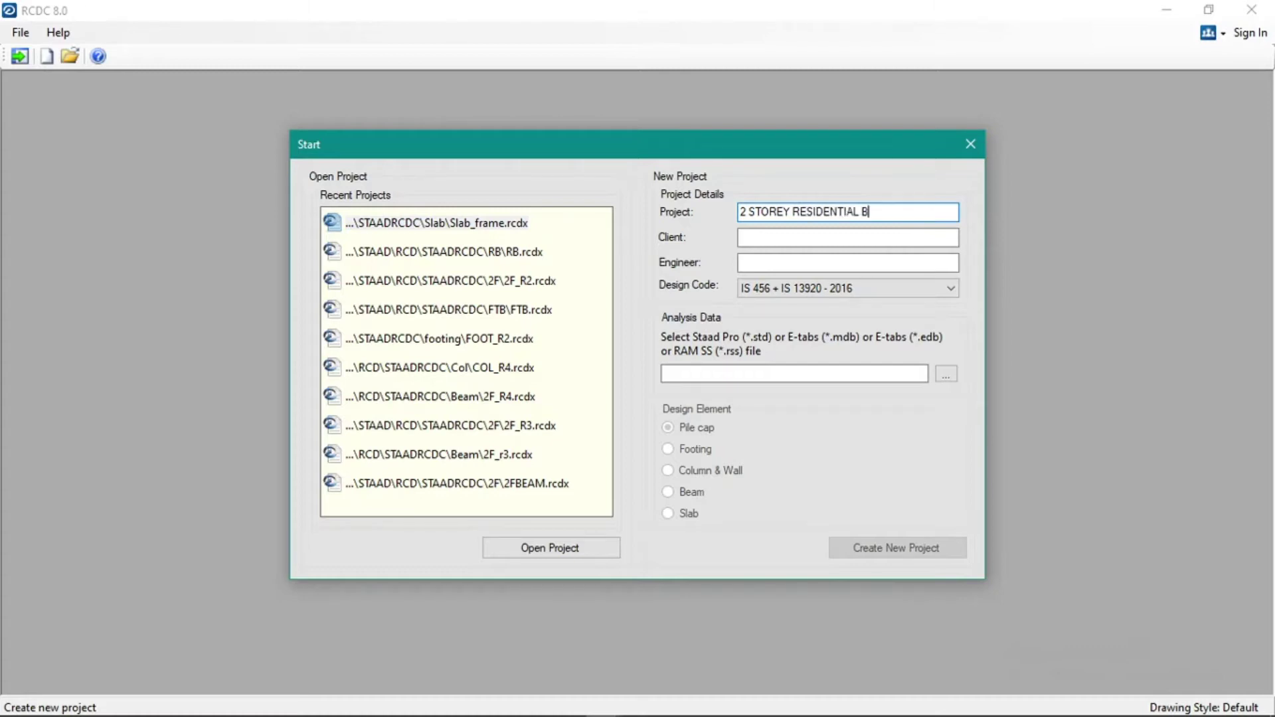
{"action": "type", "text": "LDG."}
{"action": "key", "text": "Tab"}
{"action": "type", "text": "MR"}
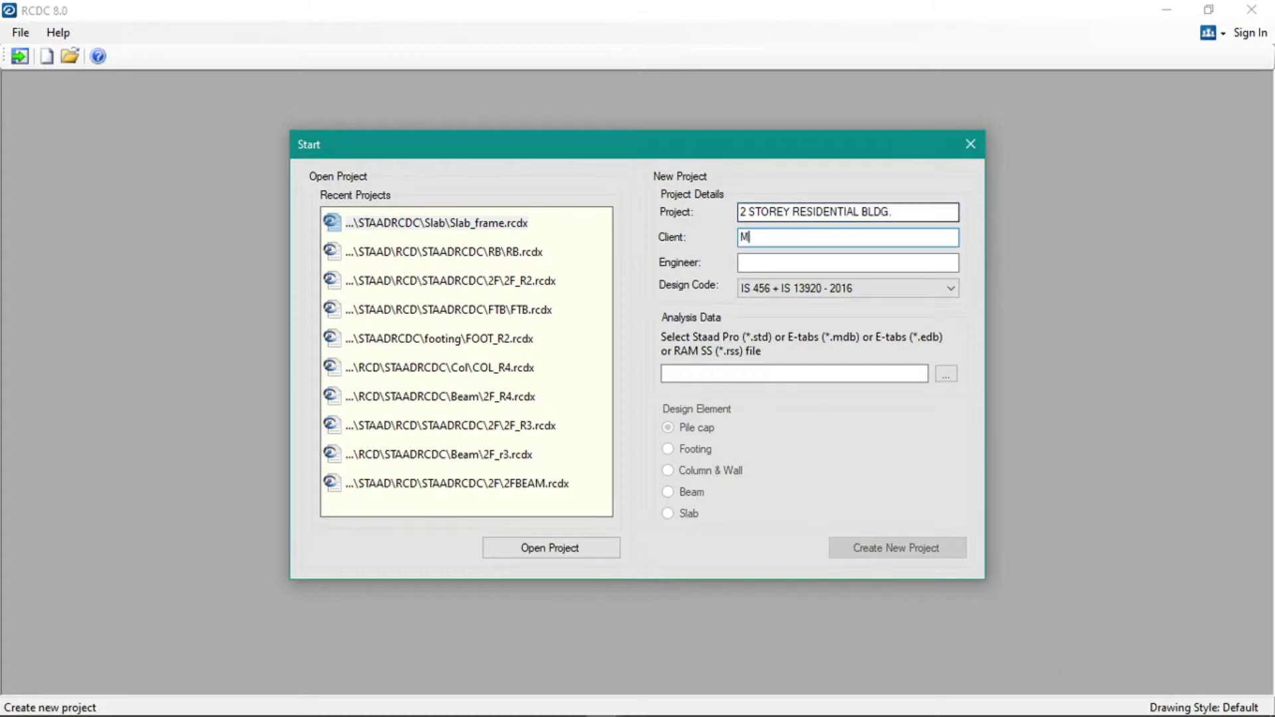
{"action": "key", "text": "Tab"}
{"action": "type", "text": "JJA"}
Step: Choose the ACI 318M - 2014 code, link 2_storey.std as the analysis file, and select Slab design
{"action": "key", "text": "Tab"}
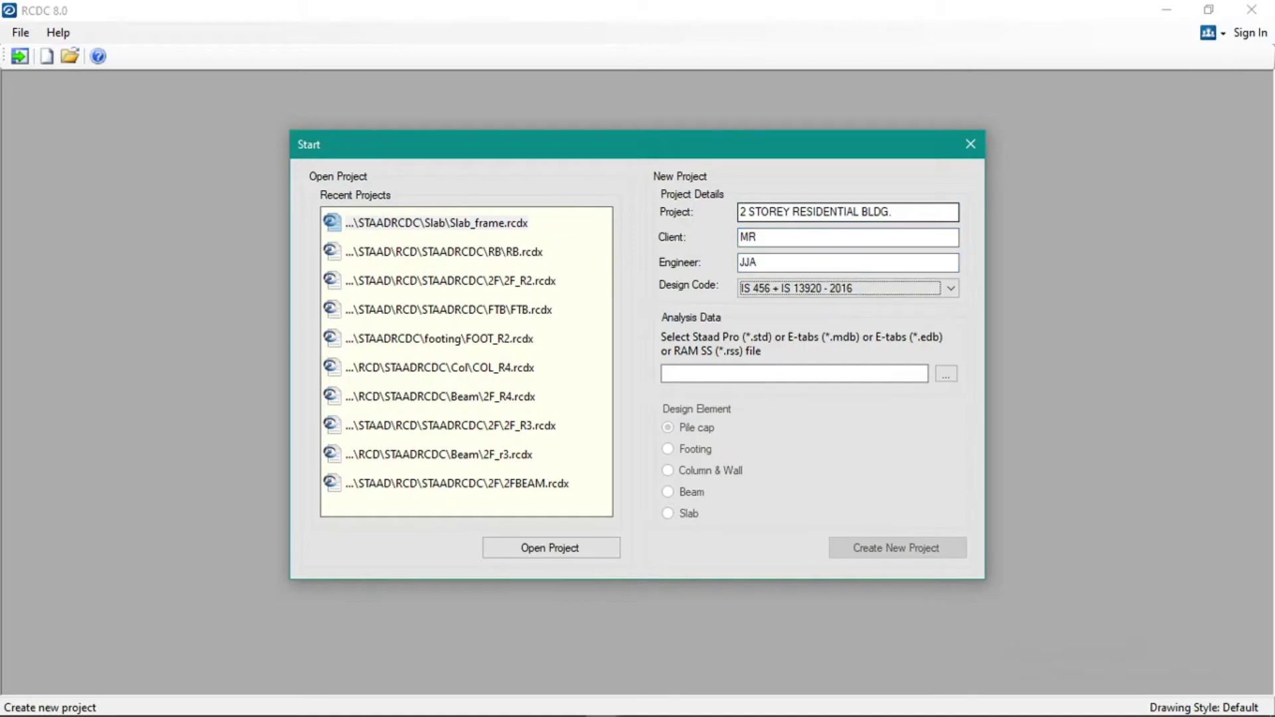
{"action": "key", "text": "Up"}
{"action": "key", "text": "Up"}
{"action": "key", "text": "Tab"}
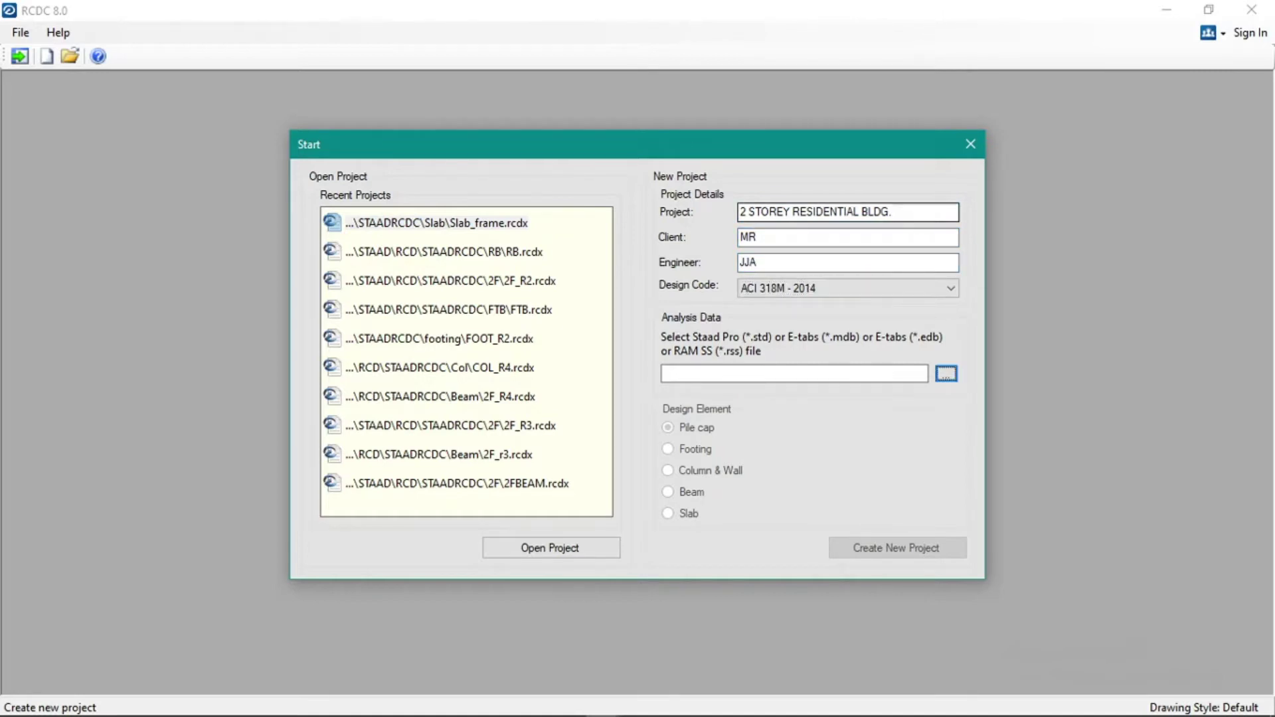
{"action": "key", "text": "Return"}
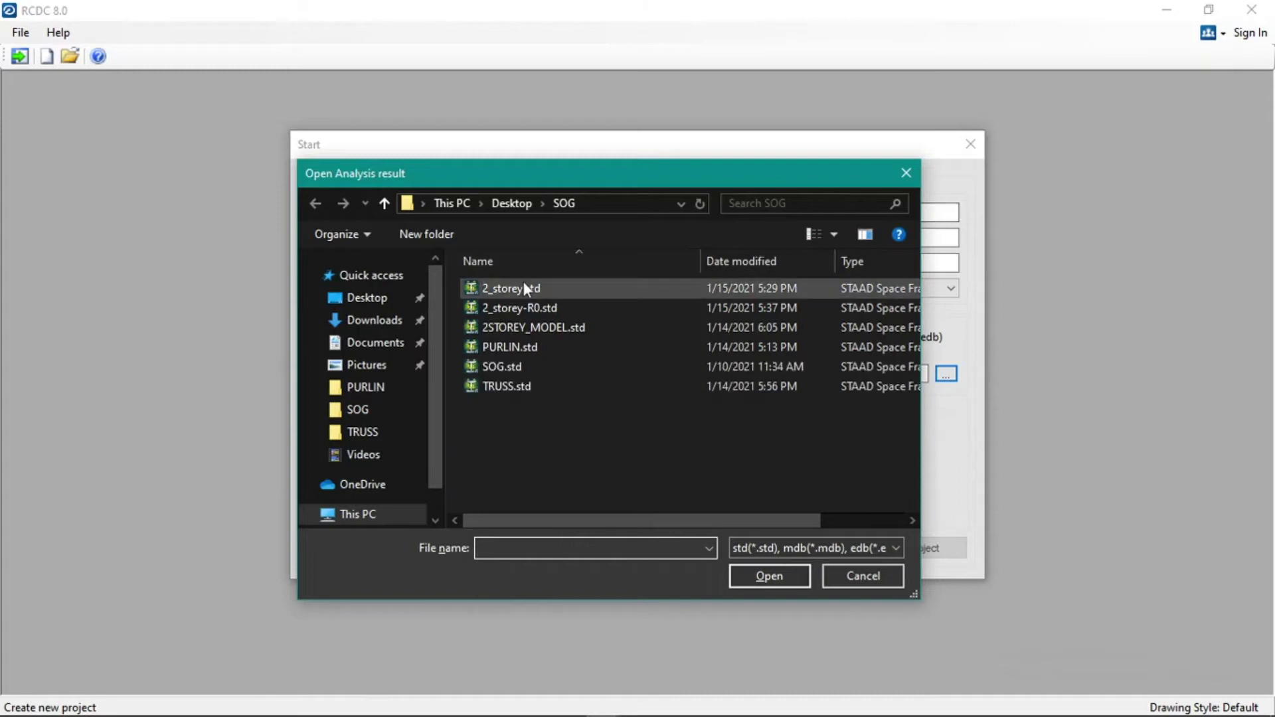
{"action": "double_click", "coordinate": [513, 288]}
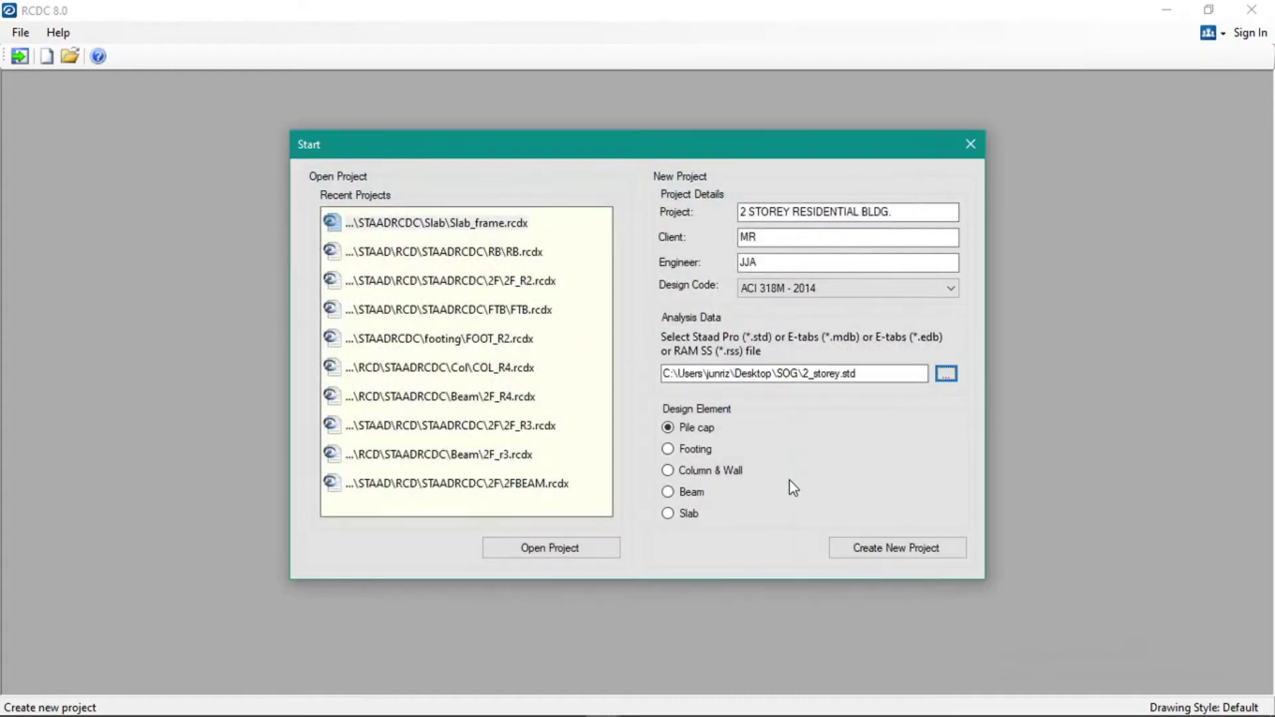
{"action": "left_click", "coordinate": [684, 512]}
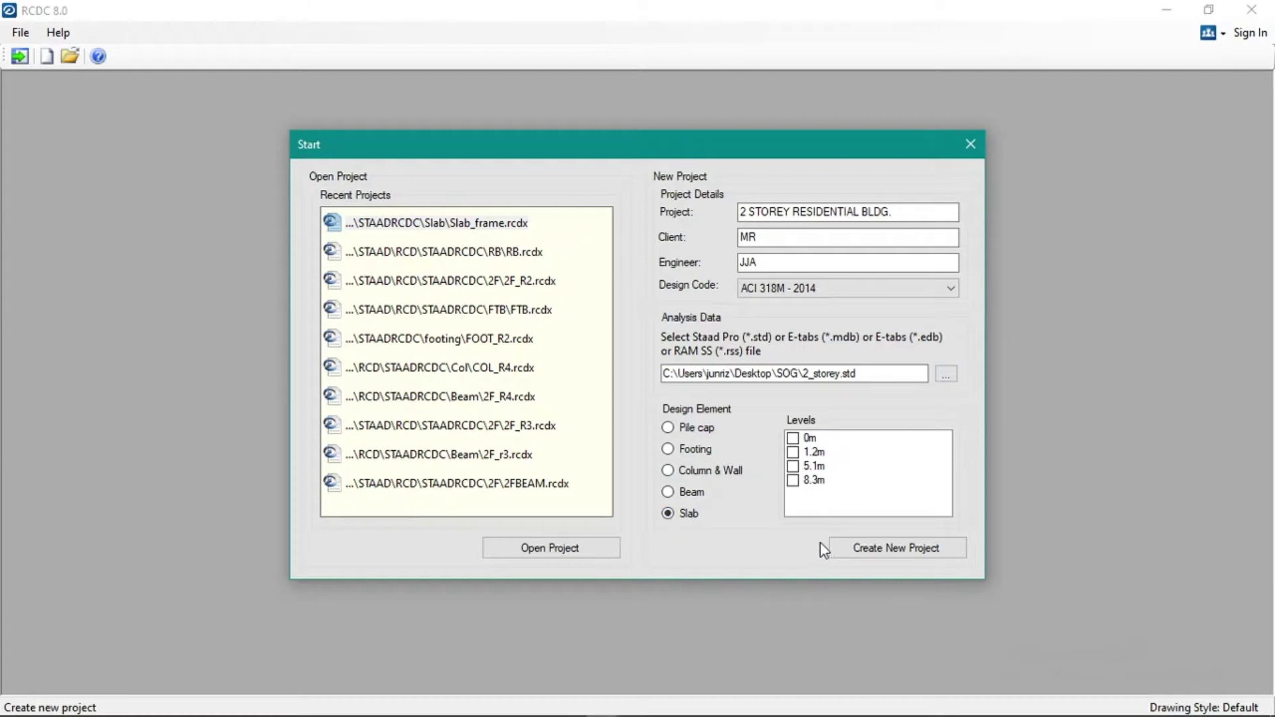
Step: Select the 5.1m level for the new slab project
{"action": "left_click", "coordinate": [801, 468]}
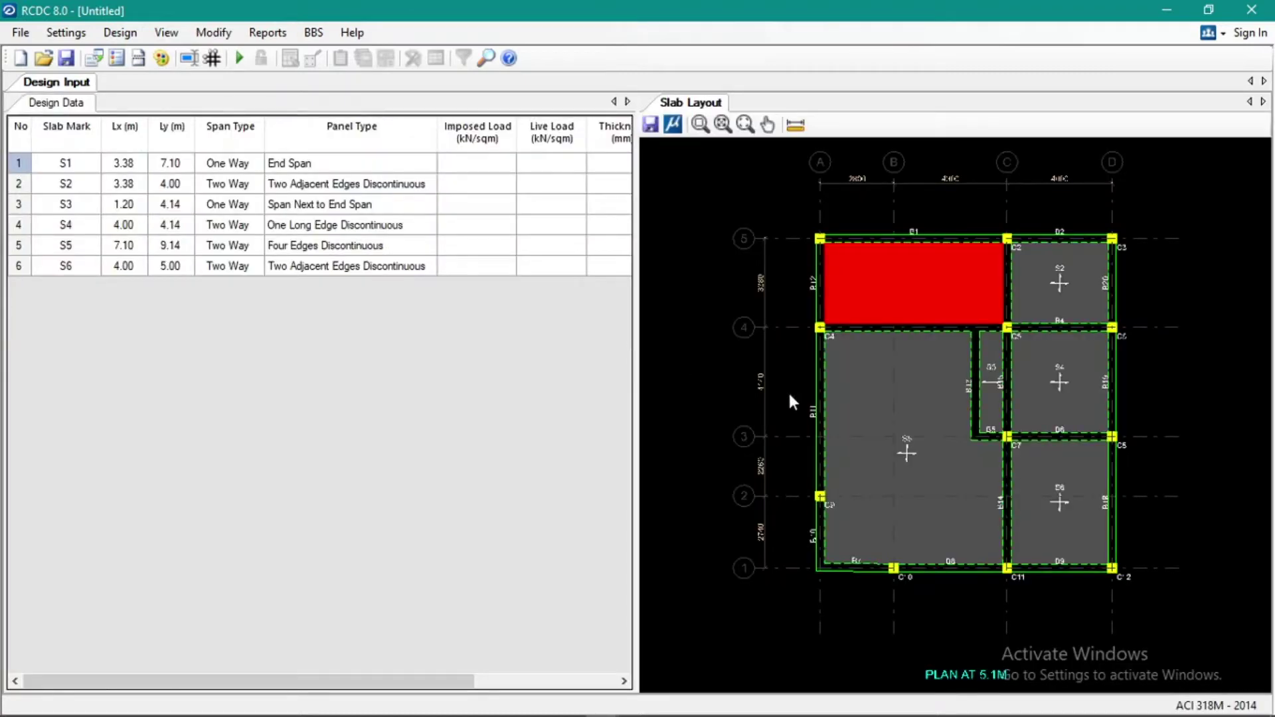
Step: Set Is CutOut to True in slab S5's properties
{"action": "right_click", "coordinate": [938, 472]}
{"action": "left_click", "coordinate": [696, 398]}
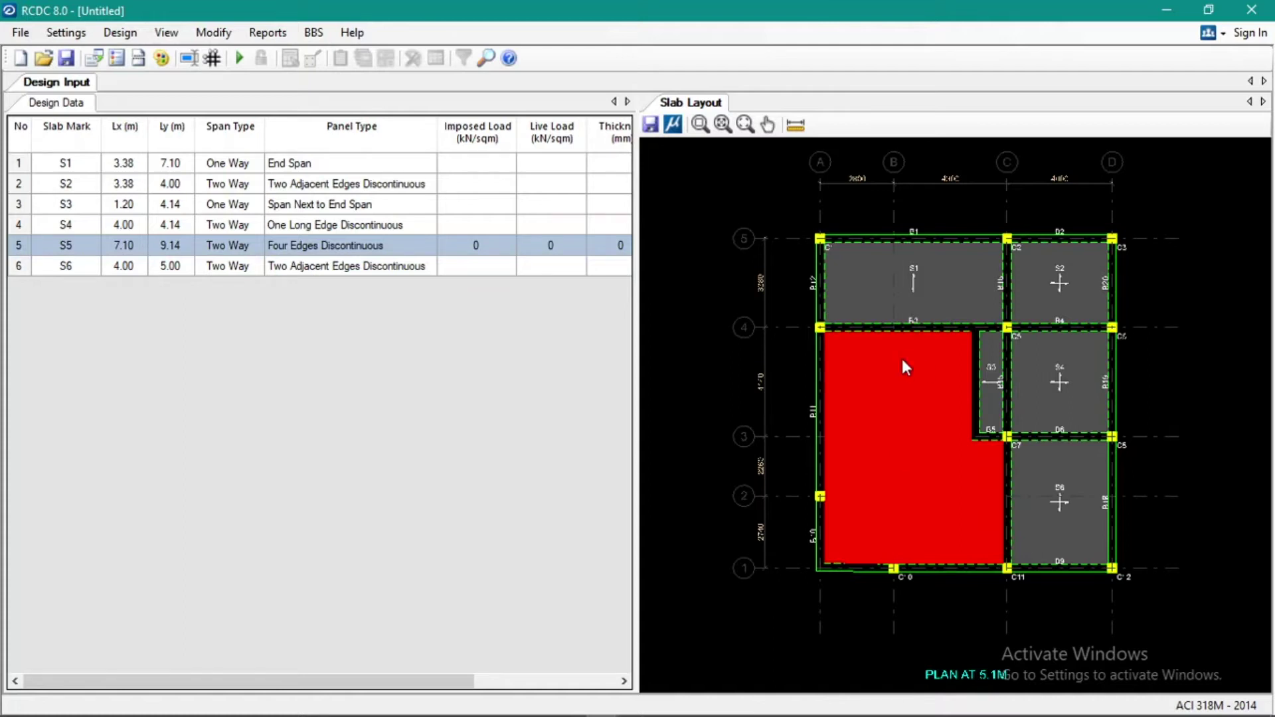
{"action": "right_click", "coordinate": [908, 407]}
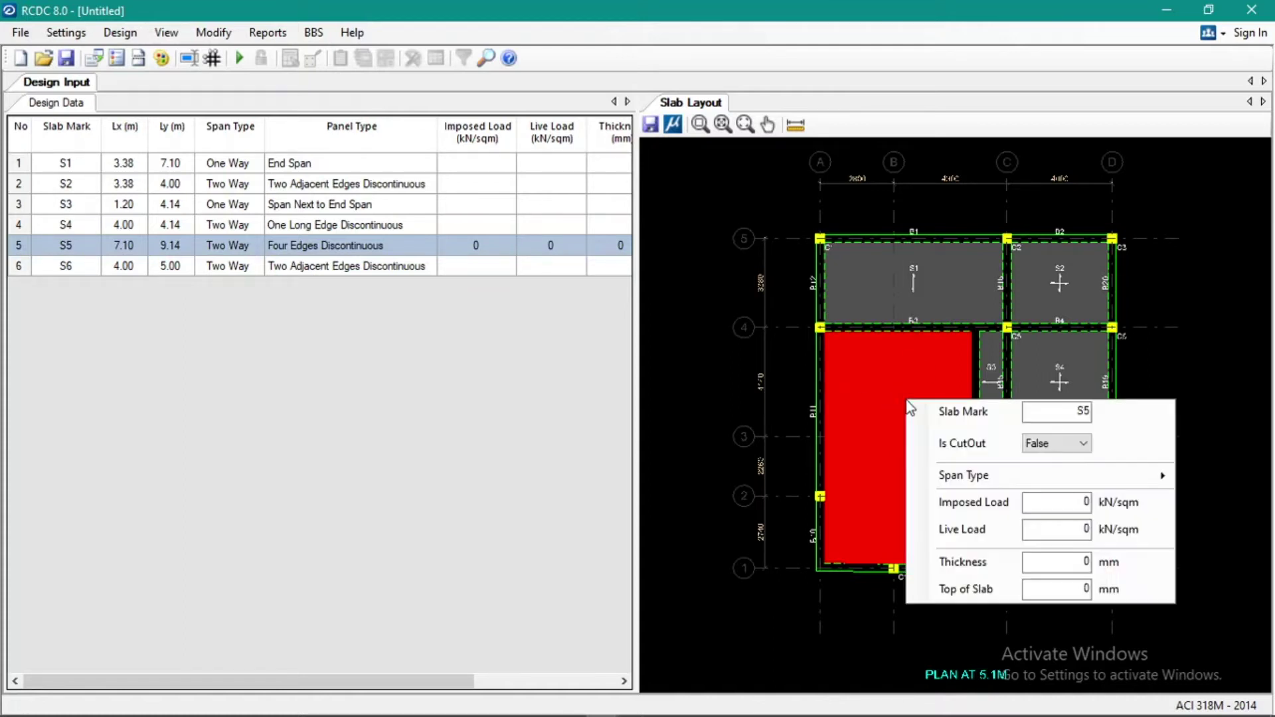
{"action": "left_click", "coordinate": [1044, 448]}
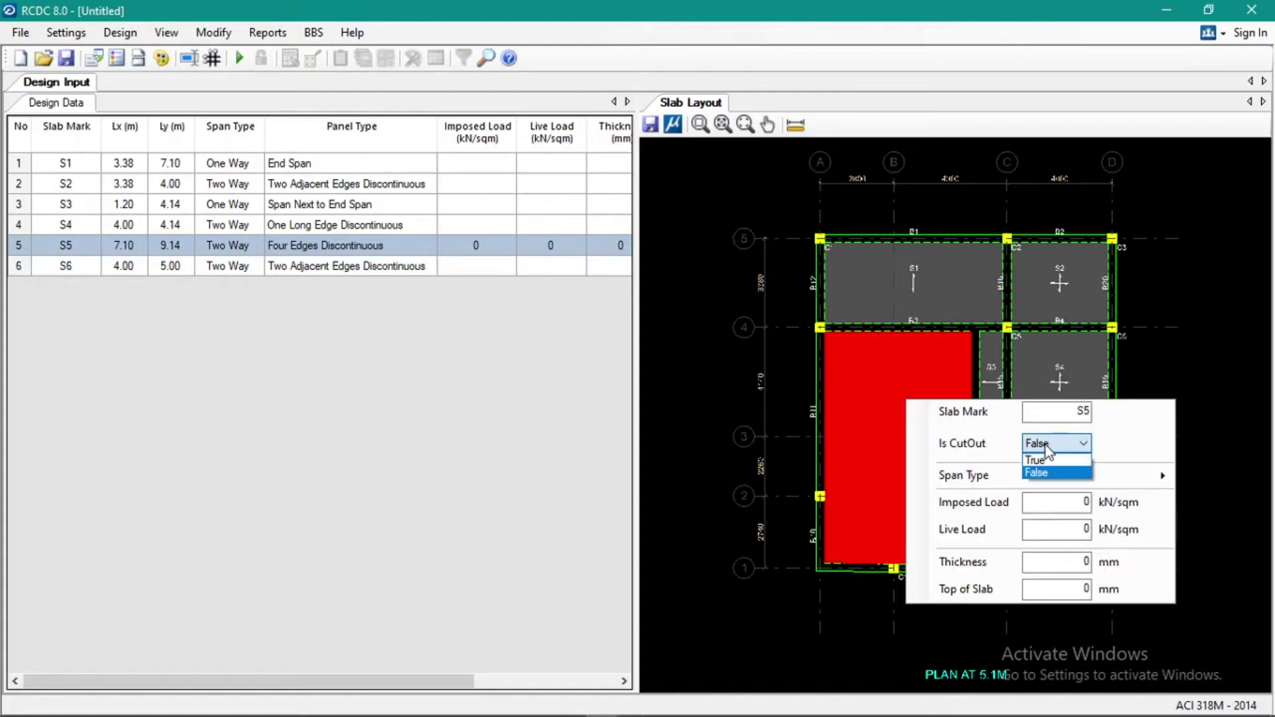
{"action": "left_click", "coordinate": [1058, 464]}
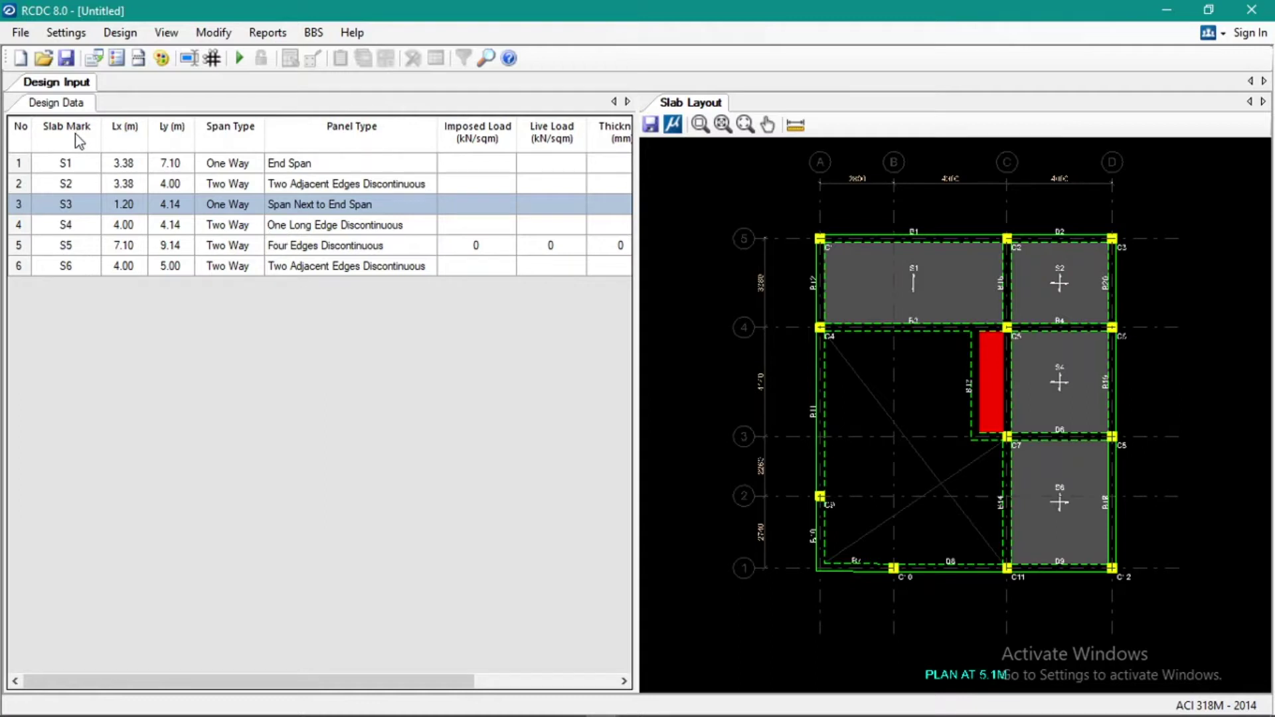
Step: Widen the slab table and enter a 125 mm thickness for slab S1
{"action": "left_click_drag", "start_coordinate": [636, 239], "coordinate": [735, 239]}
{"action": "left_click", "coordinate": [490, 165]}
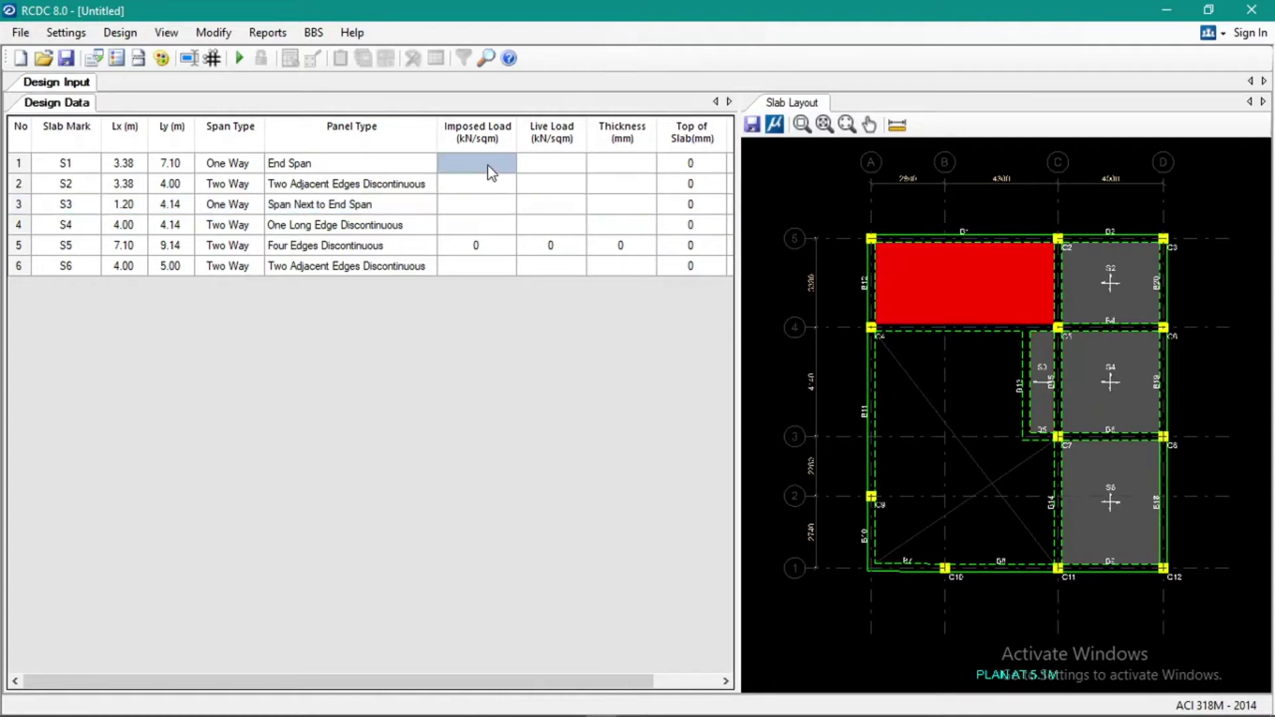
{"action": "left_click", "coordinate": [557, 169]}
{"action": "left_click", "coordinate": [612, 166]}
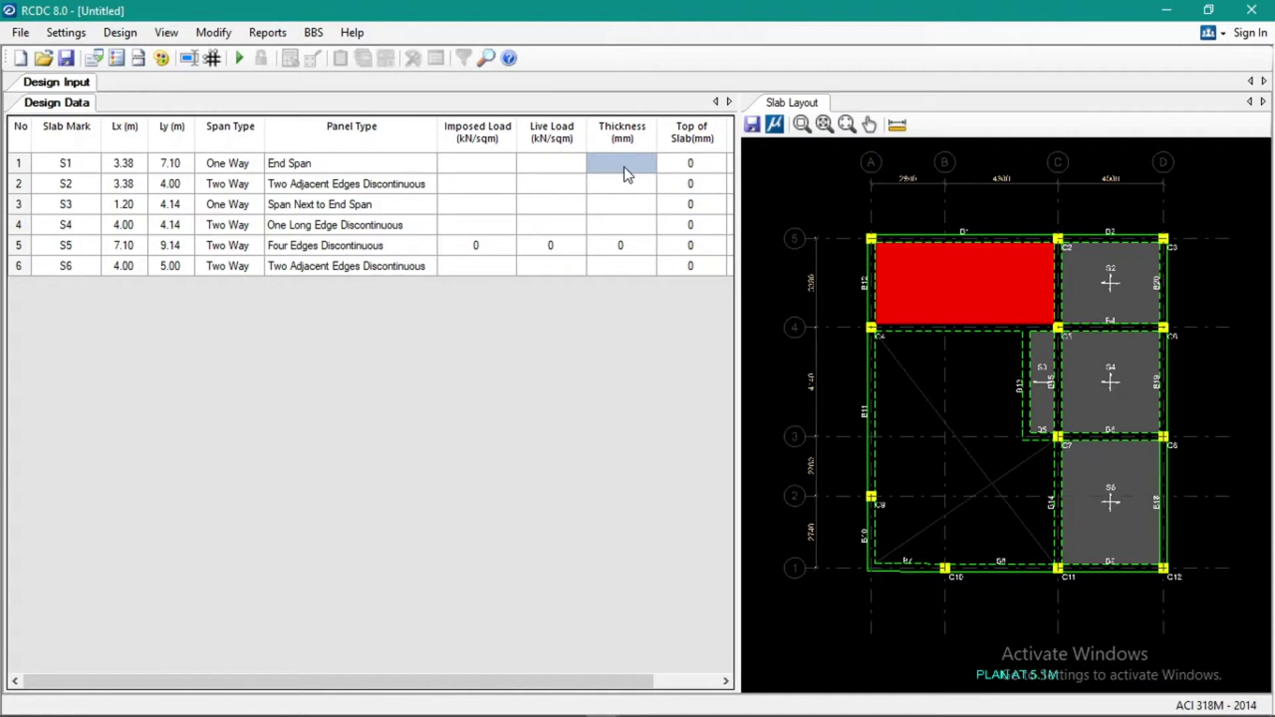
{"action": "left_click", "coordinate": [625, 166]}
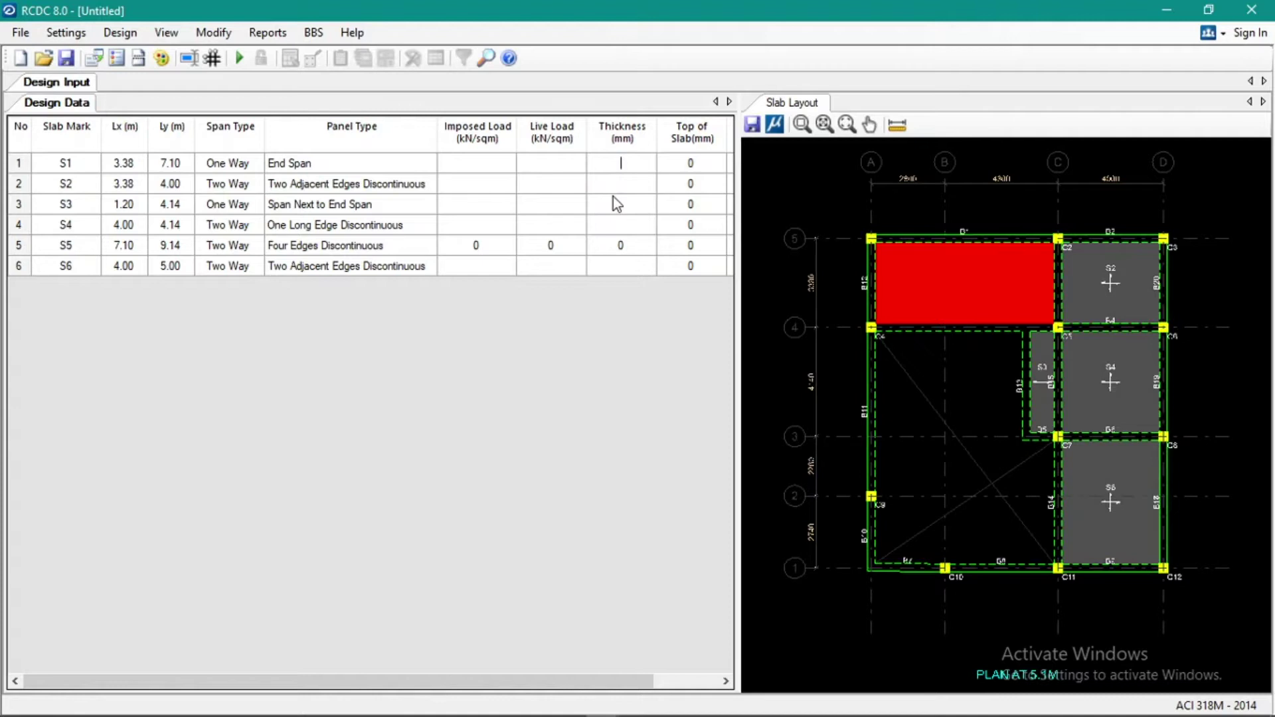
{"action": "type", "text": "125"}
{"action": "key", "text": "Return"}
Step: Copy the 125 mm thickness down to slabs S2 through S6
{"action": "key", "text": "Up"}
{"action": "key", "text": "Down"}
{"action": "type", "text": "125"}
{"action": "key", "text": "Down"}
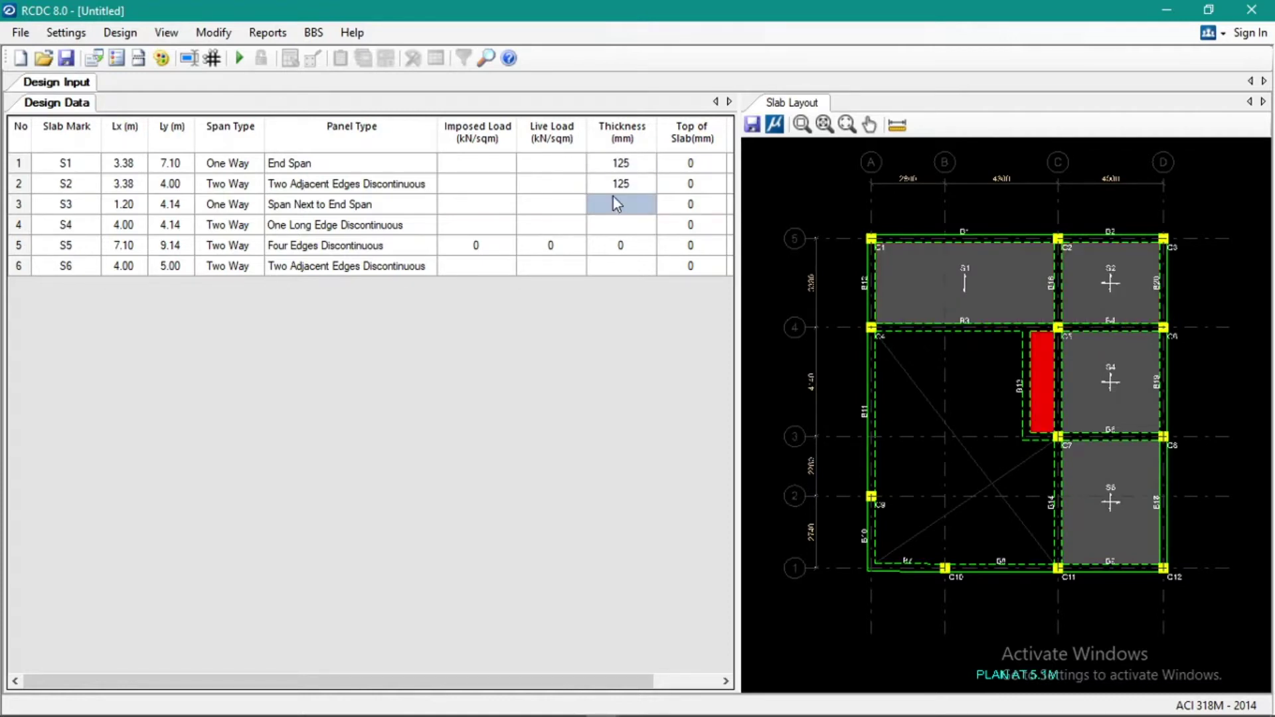
{"action": "type", "text": "125"}
{"action": "key", "text": "Down"}
{"action": "key", "text": "ctrl+v"}
{"action": "key", "text": "Down"}
{"action": "key", "text": "ctrl+v"}
{"action": "key", "text": "Down"}
{"action": "type", "text": "125"}
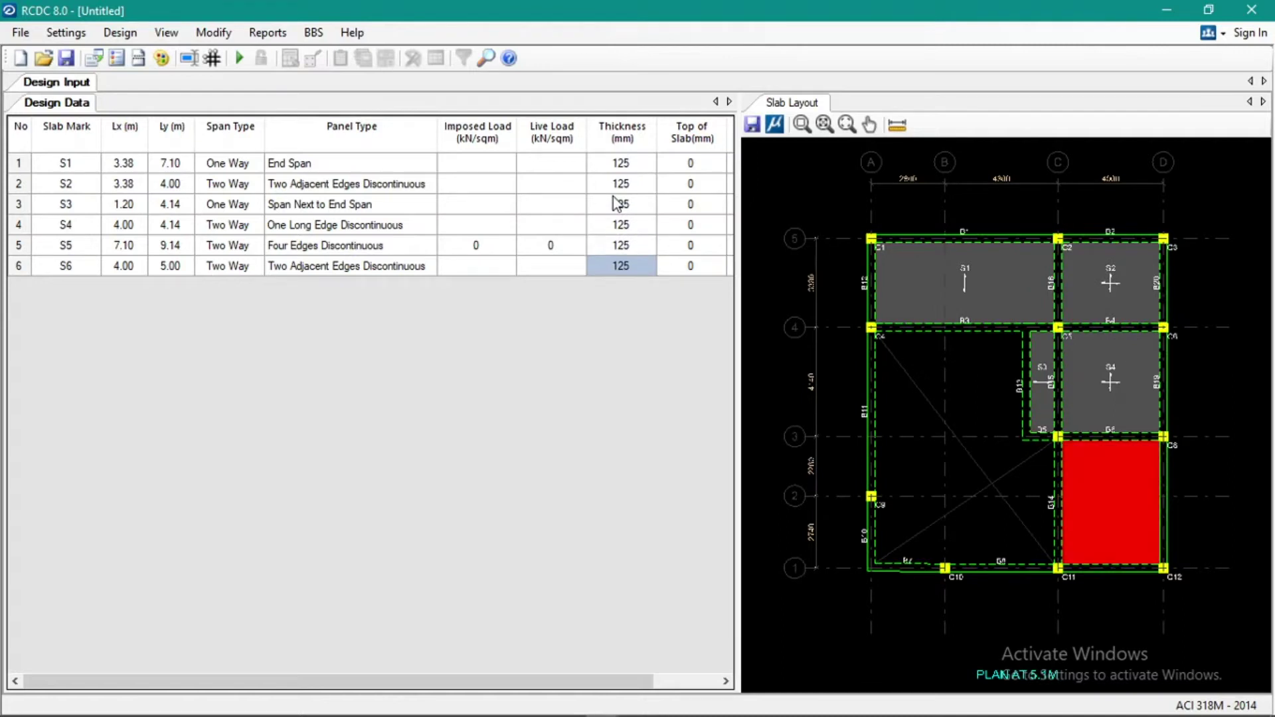
{"action": "key", "text": "Right"}
{"action": "key", "text": "Right"}
{"action": "key", "text": "Left"}
{"action": "key", "text": "Left"}
{"action": "key", "text": "Left"}
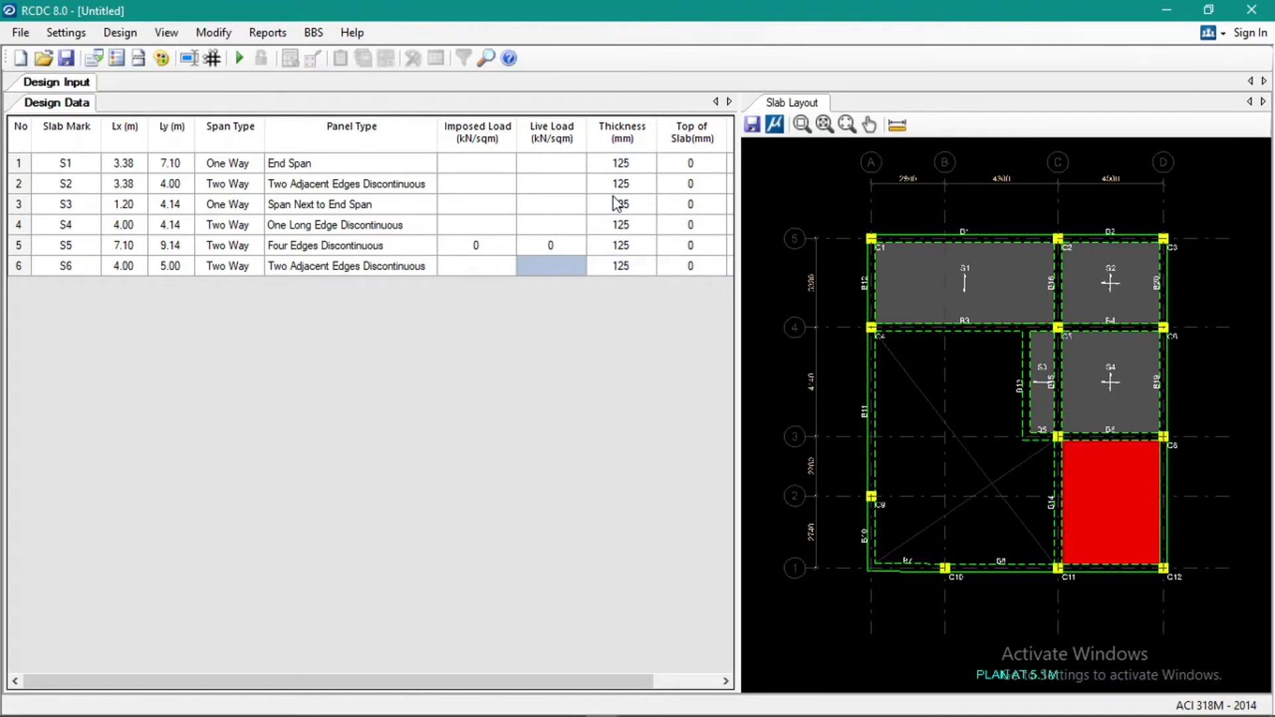
{"action": "key", "text": "Right"}
{"action": "key", "text": "Right"}
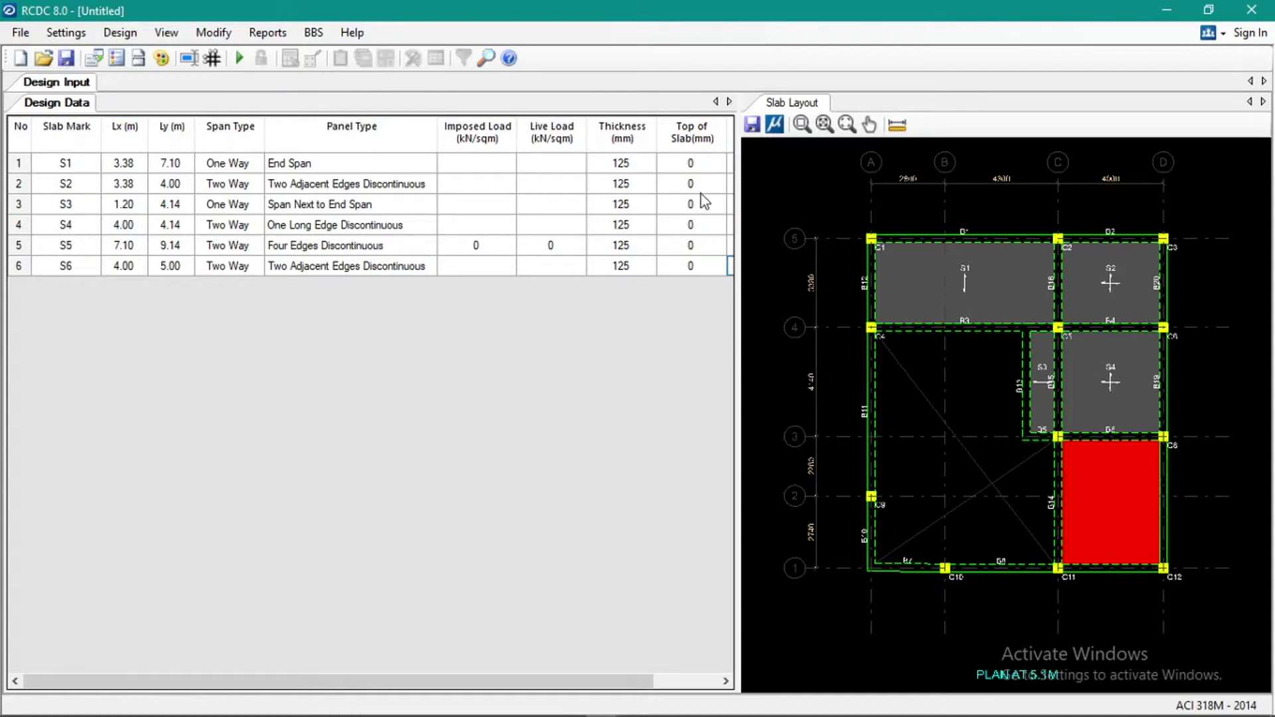
{"action": "left_click_drag", "start_coordinate": [743, 183], "coordinate": [781, 213]}
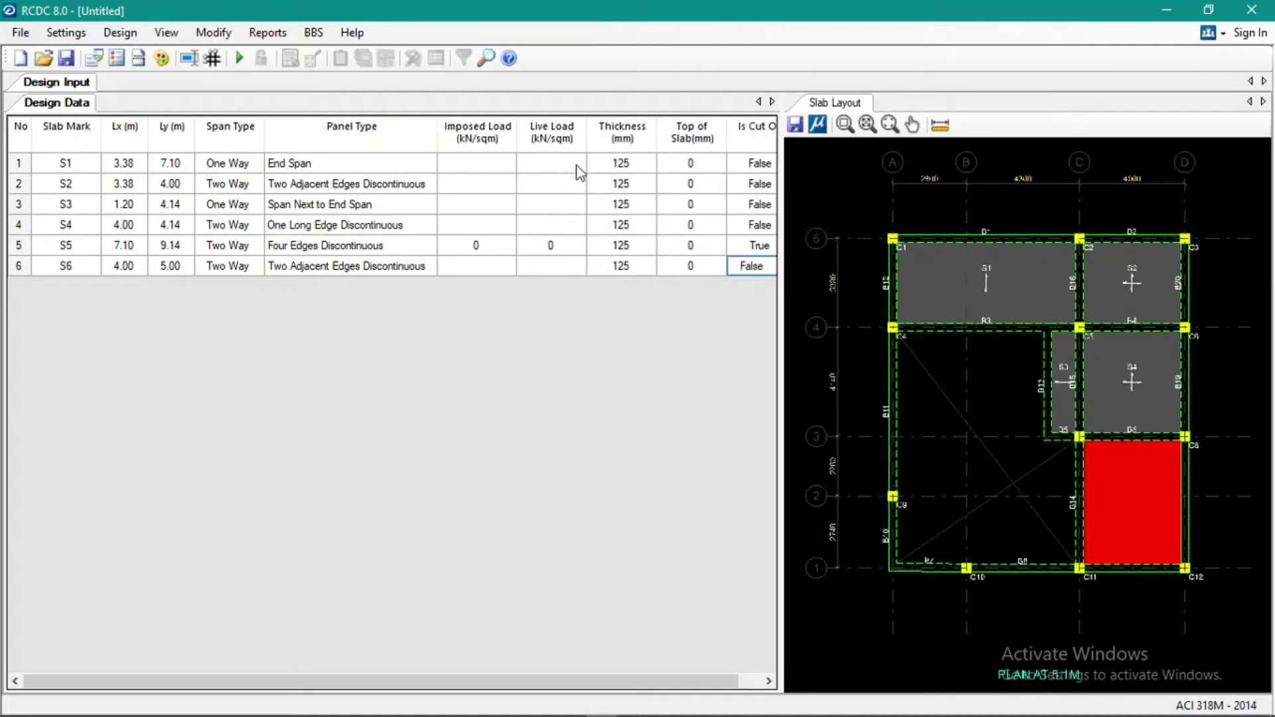
{"action": "left_click", "coordinate": [574, 166]}
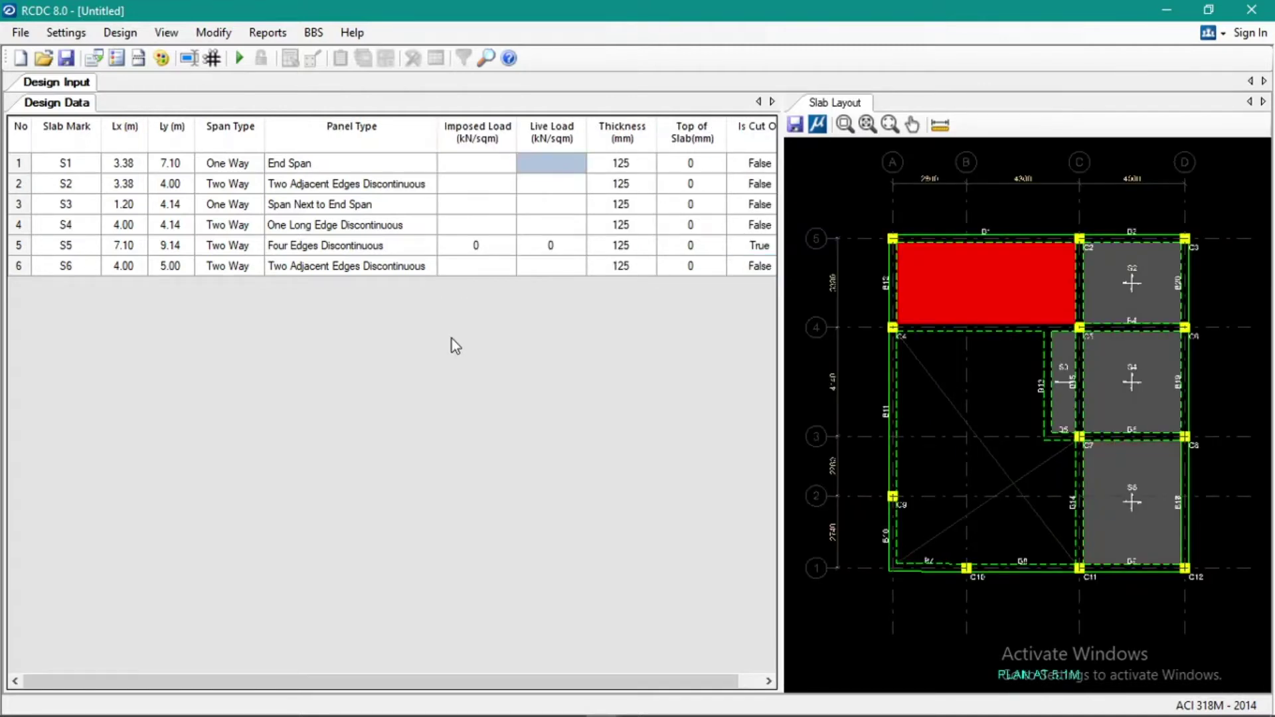
{"action": "type", "text": "1.9"}
{"action": "key", "text": "Down"}
{"action": "type", "text": "1.9"}
{"action": "key", "text": "Down"}
{"action": "type", "text": "1.9"}
{"action": "key", "text": "Down"}
{"action": "key", "text": "ctrl+v"}
{"action": "key", "text": "Down"}
{"action": "key", "text": "ctrl+v"}
{"action": "key", "text": "Down"}
{"action": "type", "text": "1.9"}
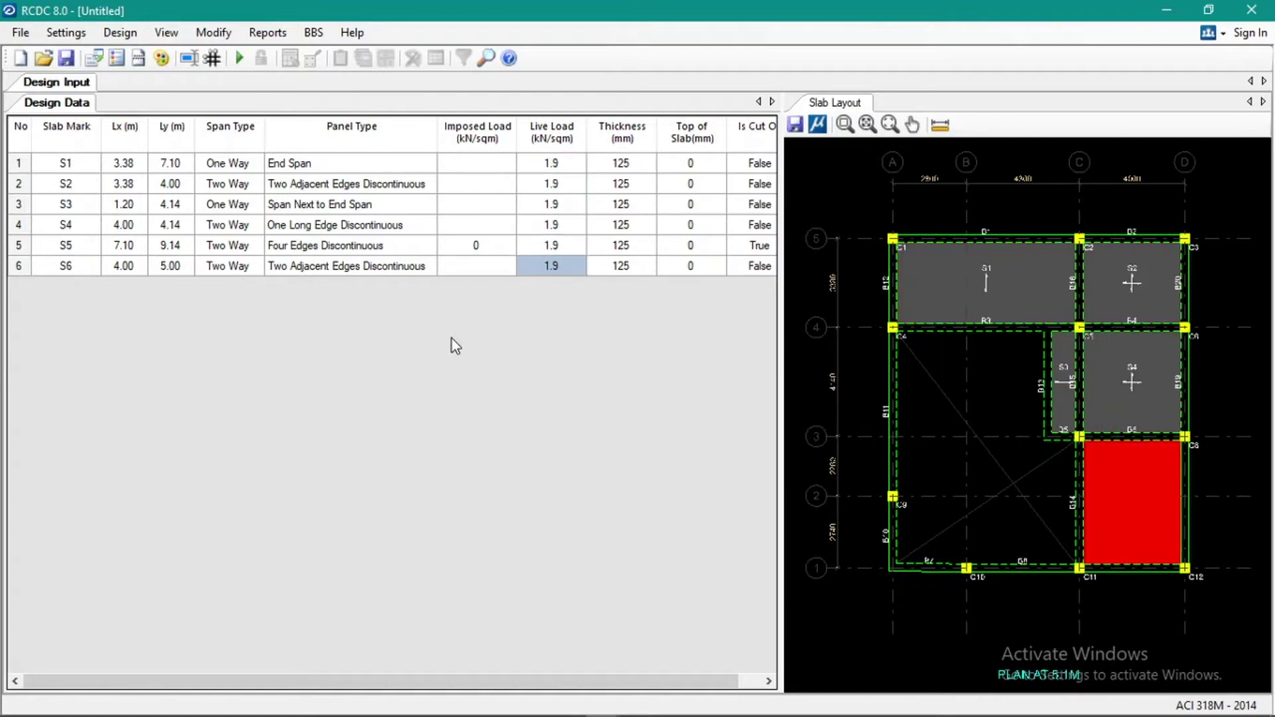
{"action": "key", "text": "Left"}
{"action": "key", "text": "Up"}
{"action": "key", "text": "Up"}
{"action": "key", "text": "Up"}
{"action": "key", "text": "Up"}
{"action": "key", "text": "Up"}
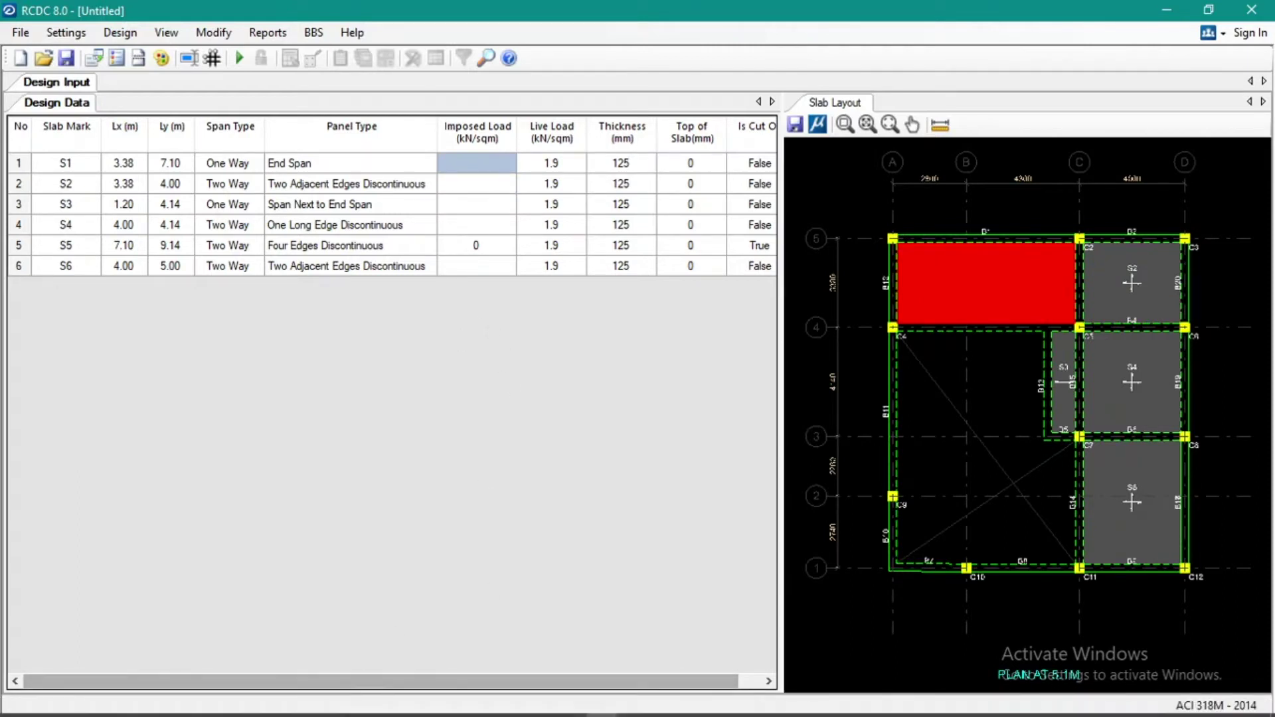
{"action": "left_click", "coordinate": [363, 704]}
Step: Open LOADGEN_2NewManila.xlsm, dismiss the activation and disclaimer notices, and maximize Excel
{"action": "left_click_drag", "start_coordinate": [365, 708], "coordinate": [334, 469]}
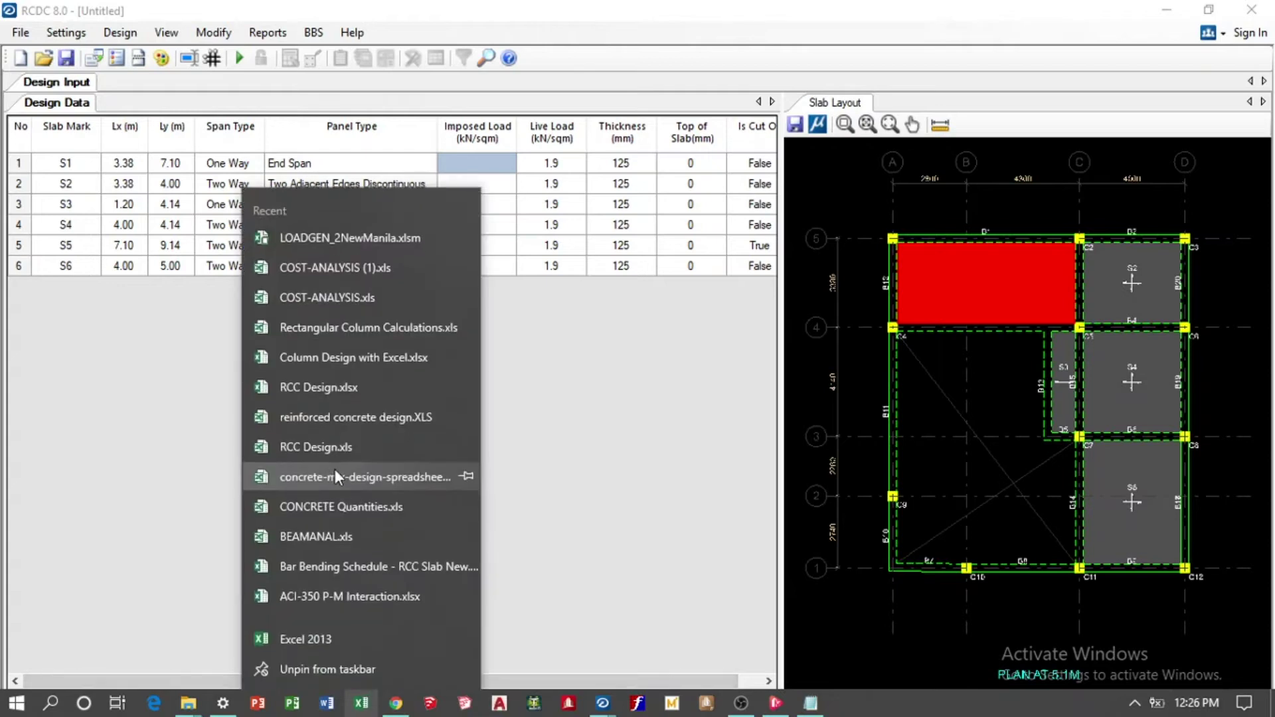
{"action": "left_click", "coordinate": [389, 233]}
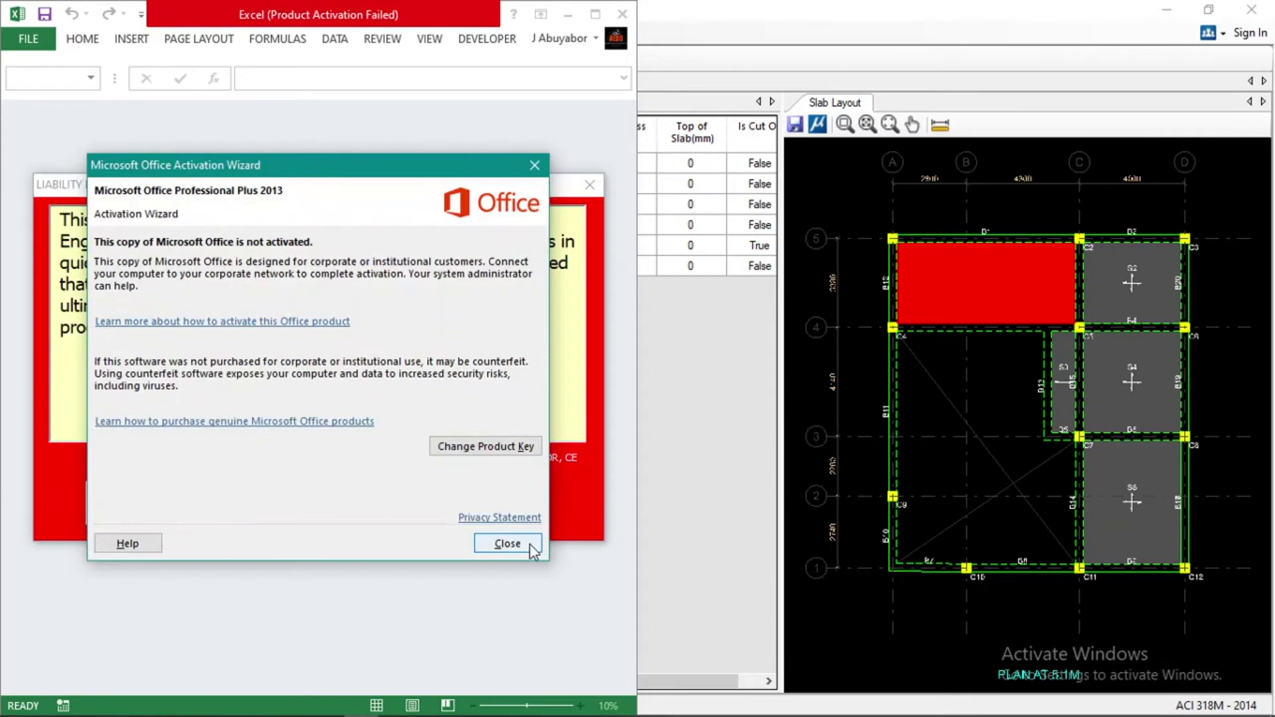
{"action": "left_click", "coordinate": [530, 545]}
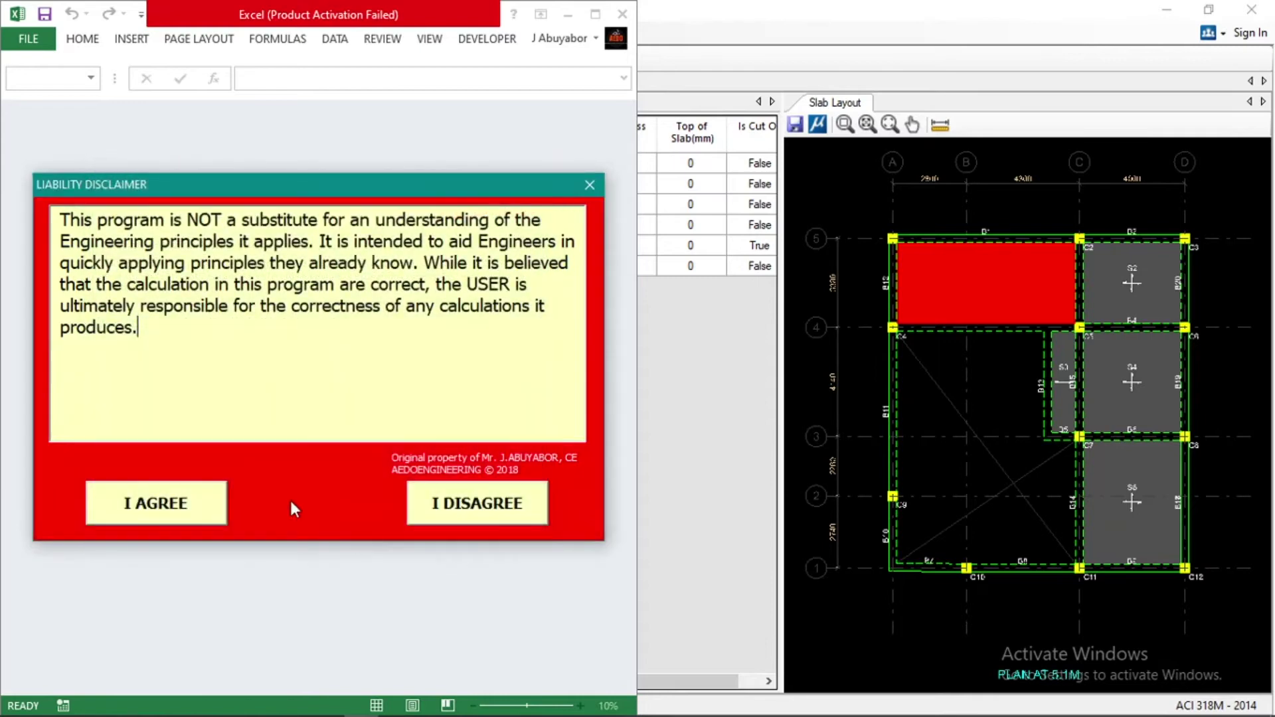
{"action": "left_click", "coordinate": [174, 507]}
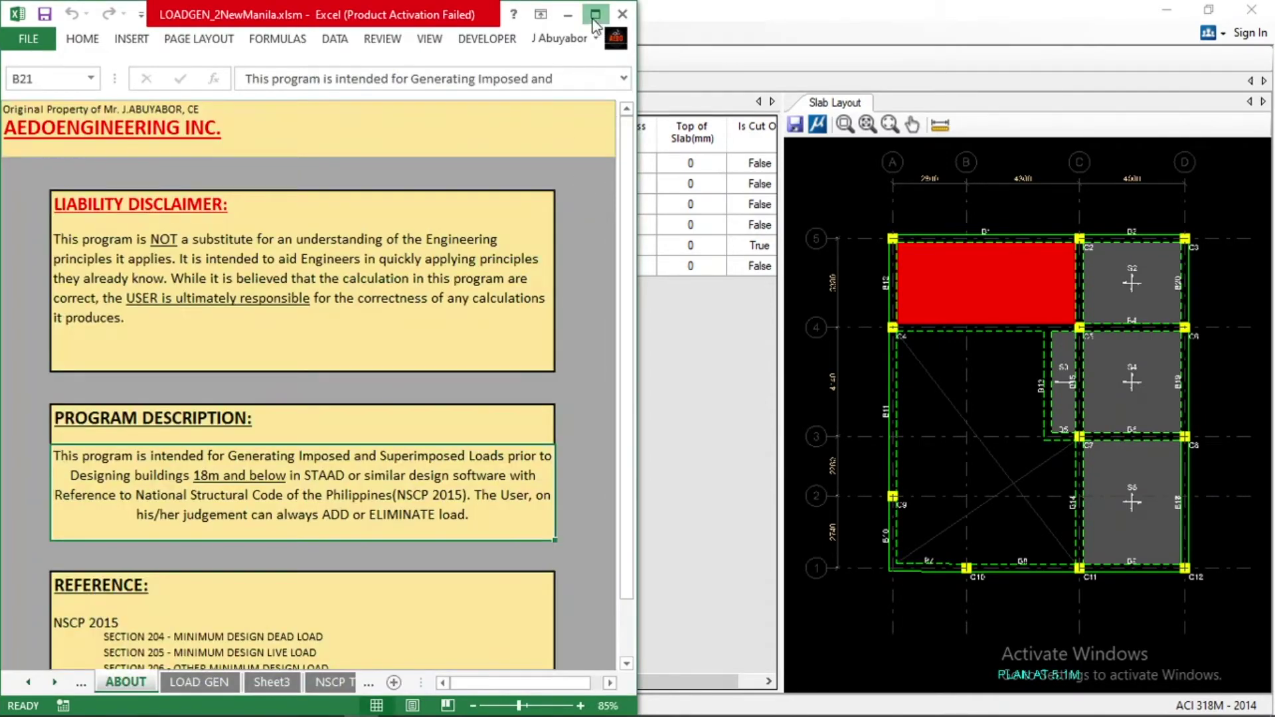
{"action": "left_click", "coordinate": [595, 14]}
Step: Review the LOAD GEN sheet's floor load entries and the 4.25 kN/m2 load formula
{"action": "left_click", "coordinate": [721, 392]}
{"action": "scroll", "coordinate": [663, 498], "scroll_direction": "down", "scroll_amount": 6}
{"action": "scroll", "coordinate": [662, 498], "scroll_direction": "down", "scroll_amount": 3}
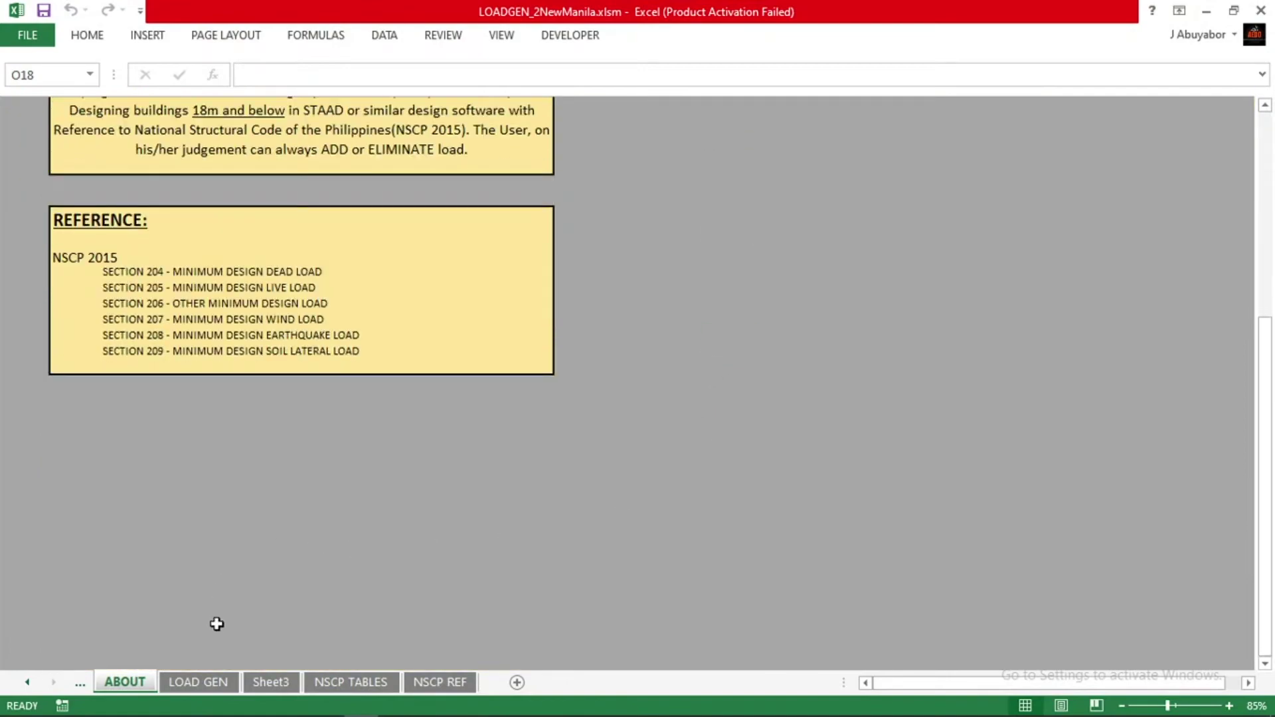
{"action": "left_click", "coordinate": [198, 682]}
{"action": "left_click", "coordinate": [636, 428]}
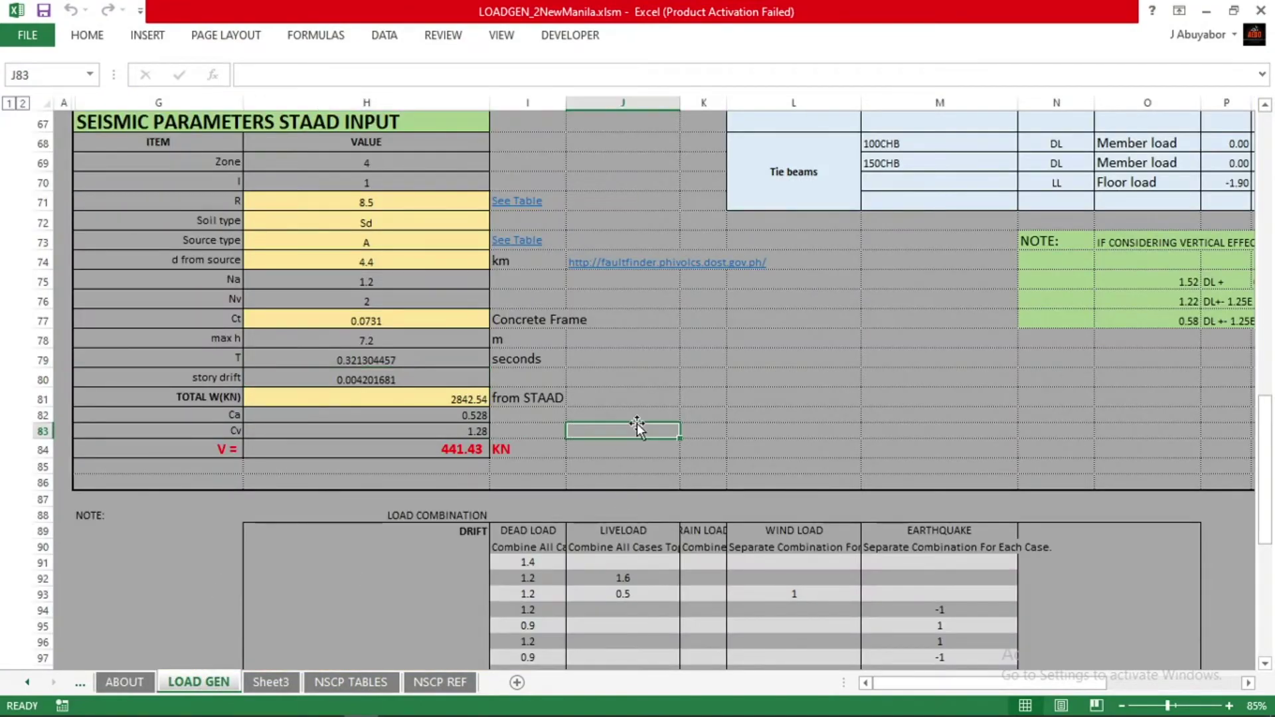
{"action": "scroll", "coordinate": [636, 424], "scroll_direction": "up", "scroll_amount": 7}
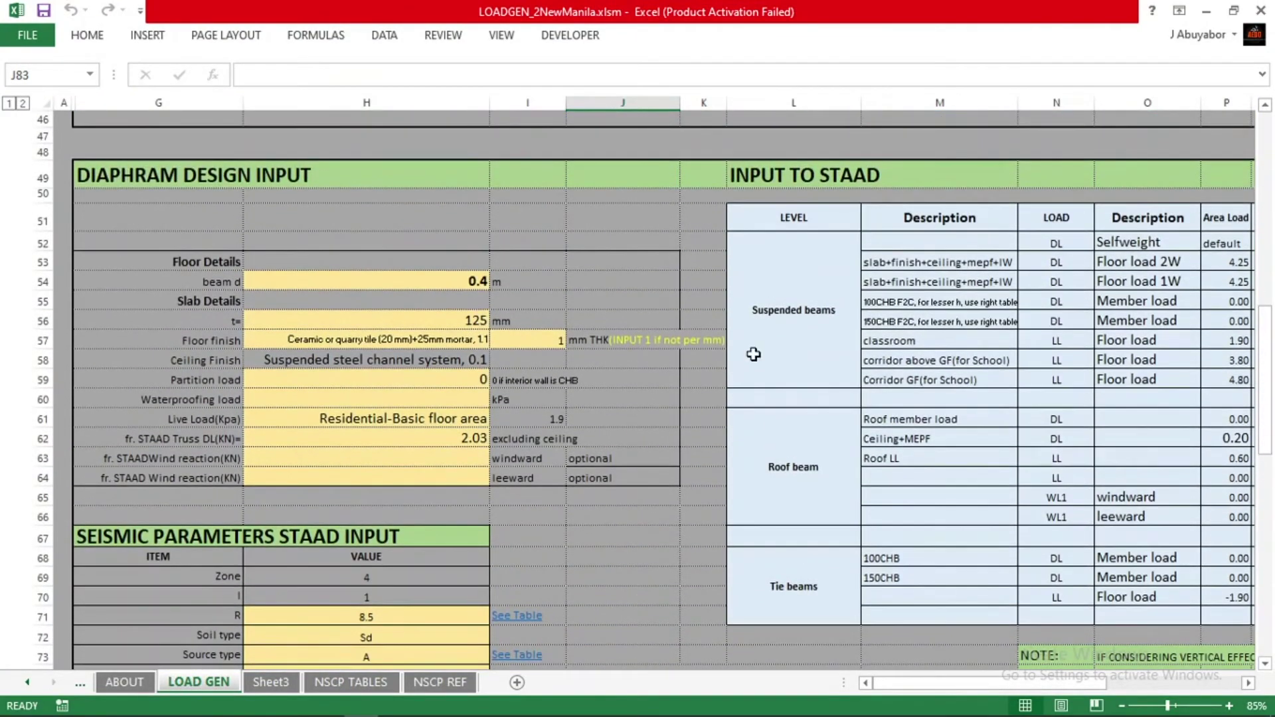
{"action": "left_click", "coordinate": [804, 338]}
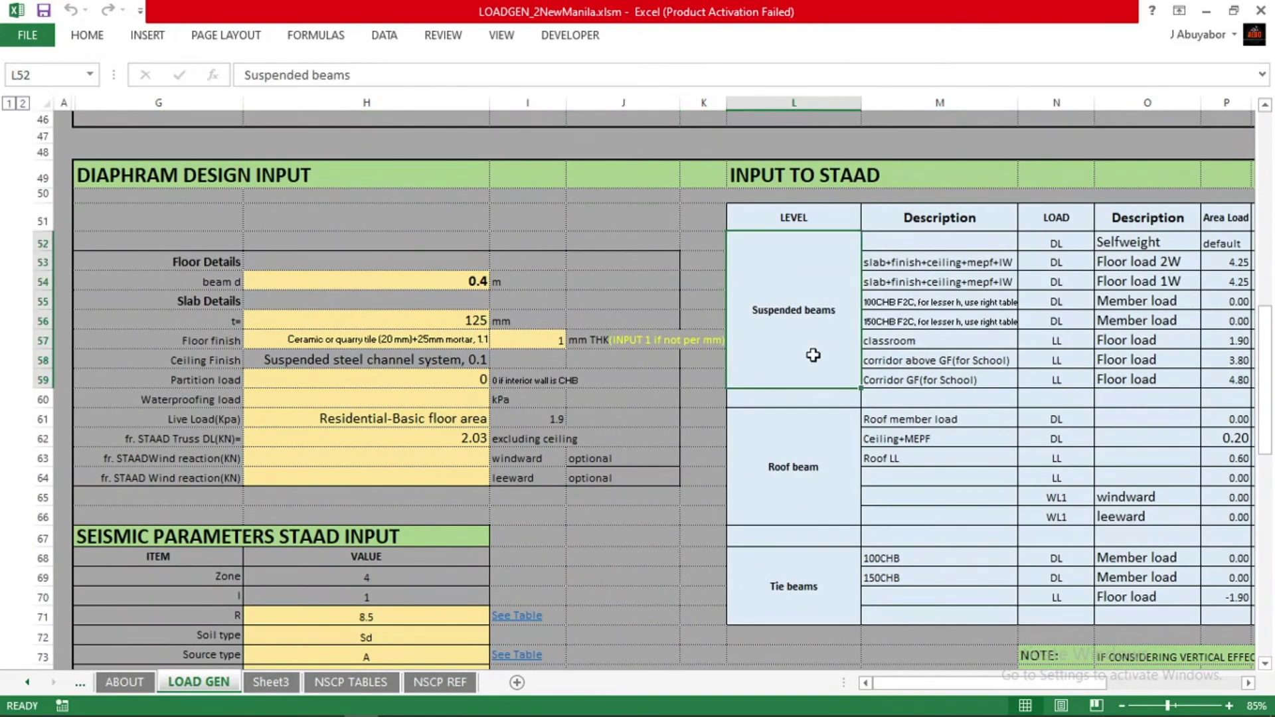
{"action": "left_click", "coordinate": [1248, 683]}
{"action": "left_click", "coordinate": [1248, 683]}
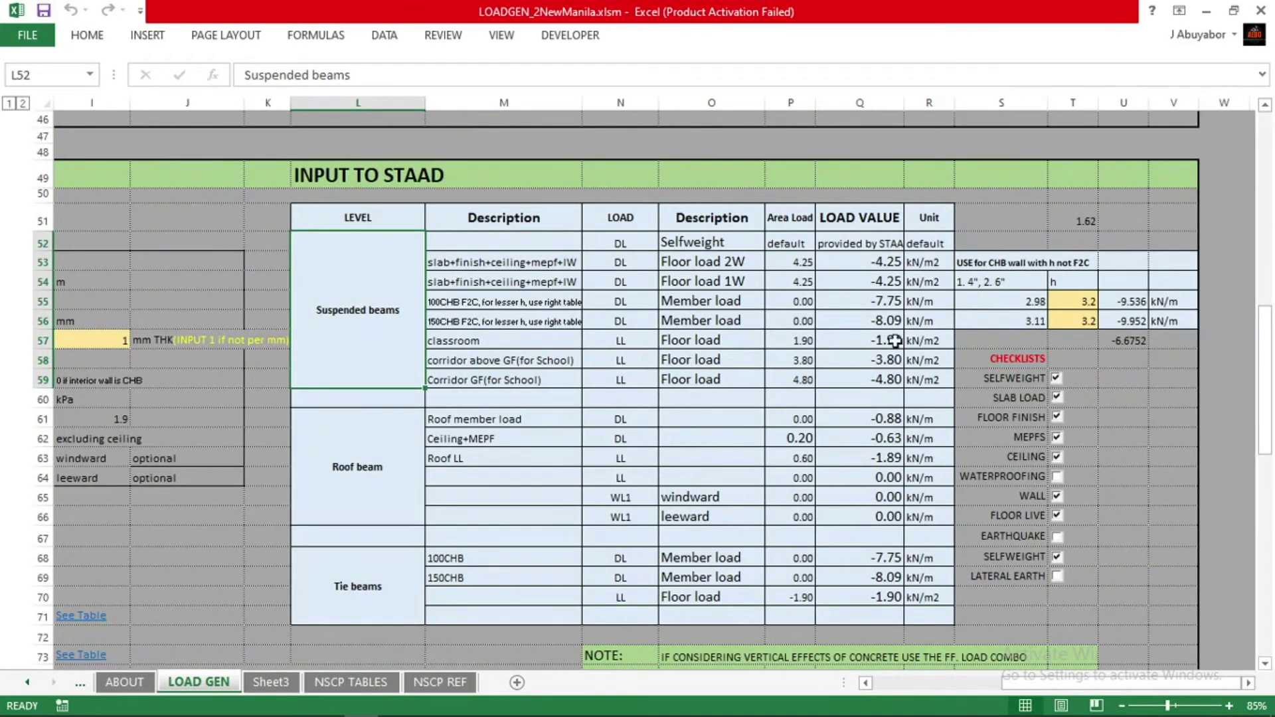
{"action": "left_click", "coordinate": [558, 261]}
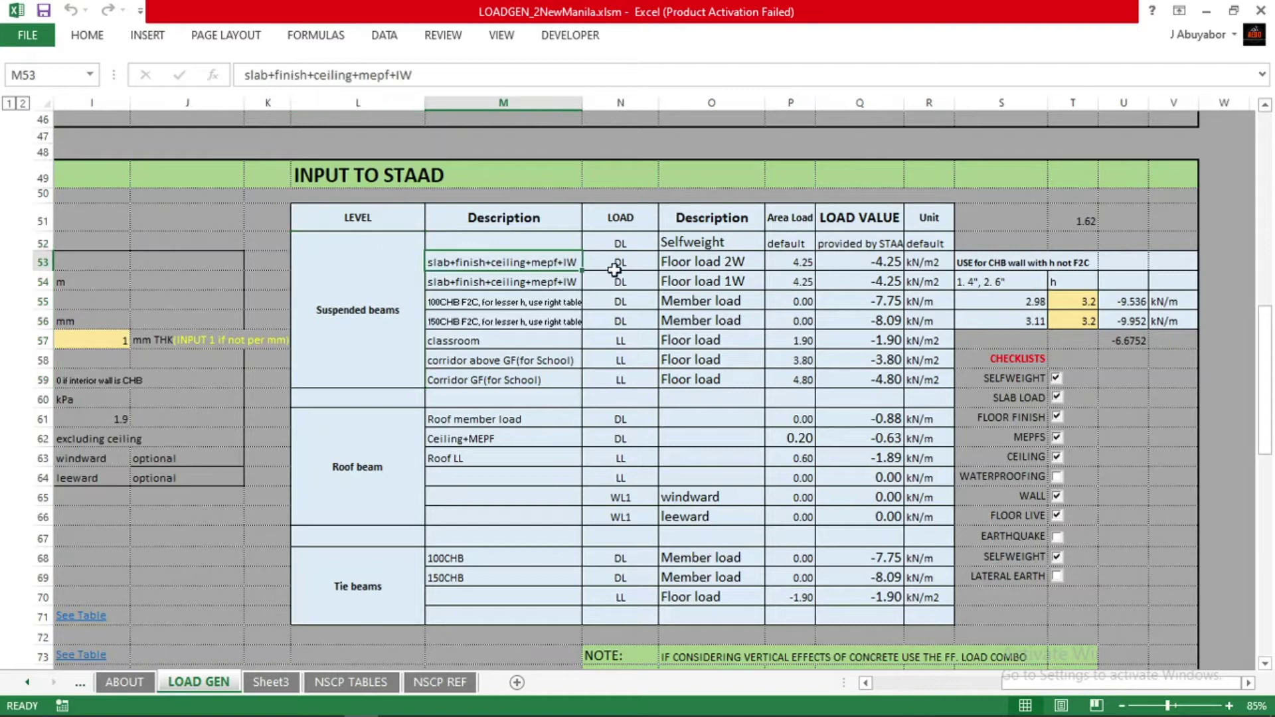
{"action": "left_click", "coordinate": [860, 261]}
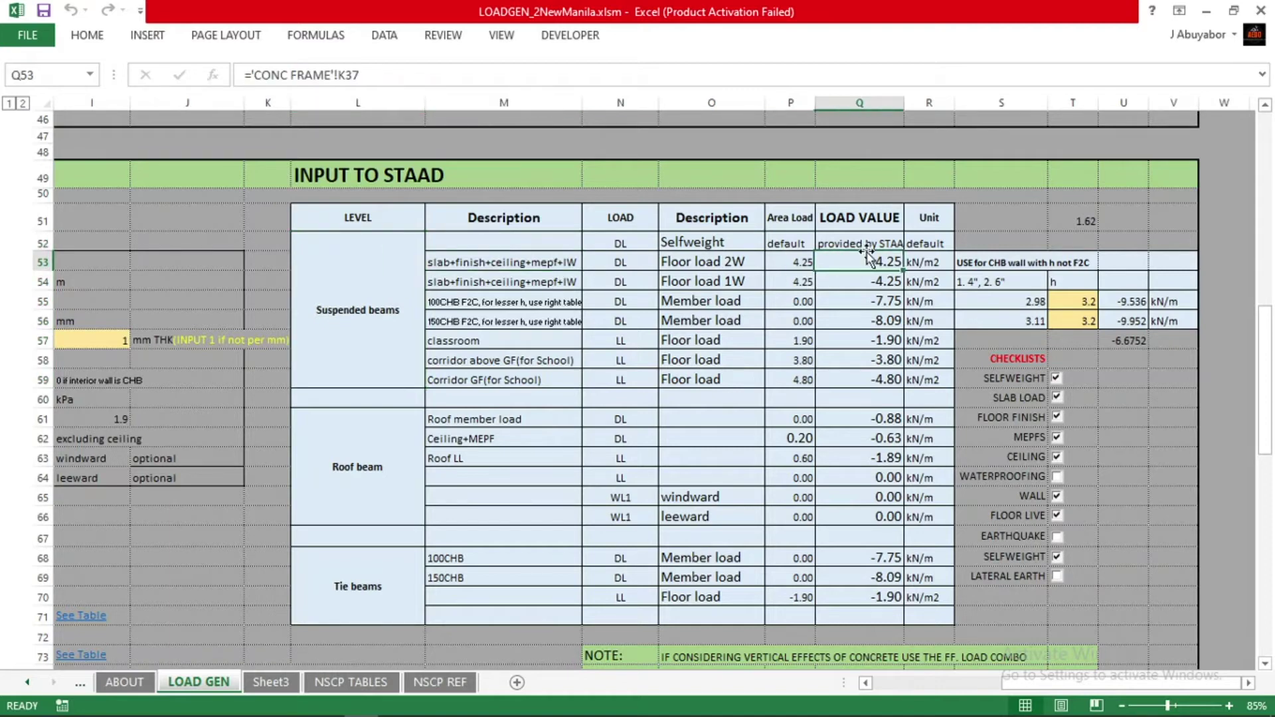
Step: Compute the slab self-weight with =24.5*0.125 in cell S51
{"action": "left_click", "coordinate": [1011, 213]}
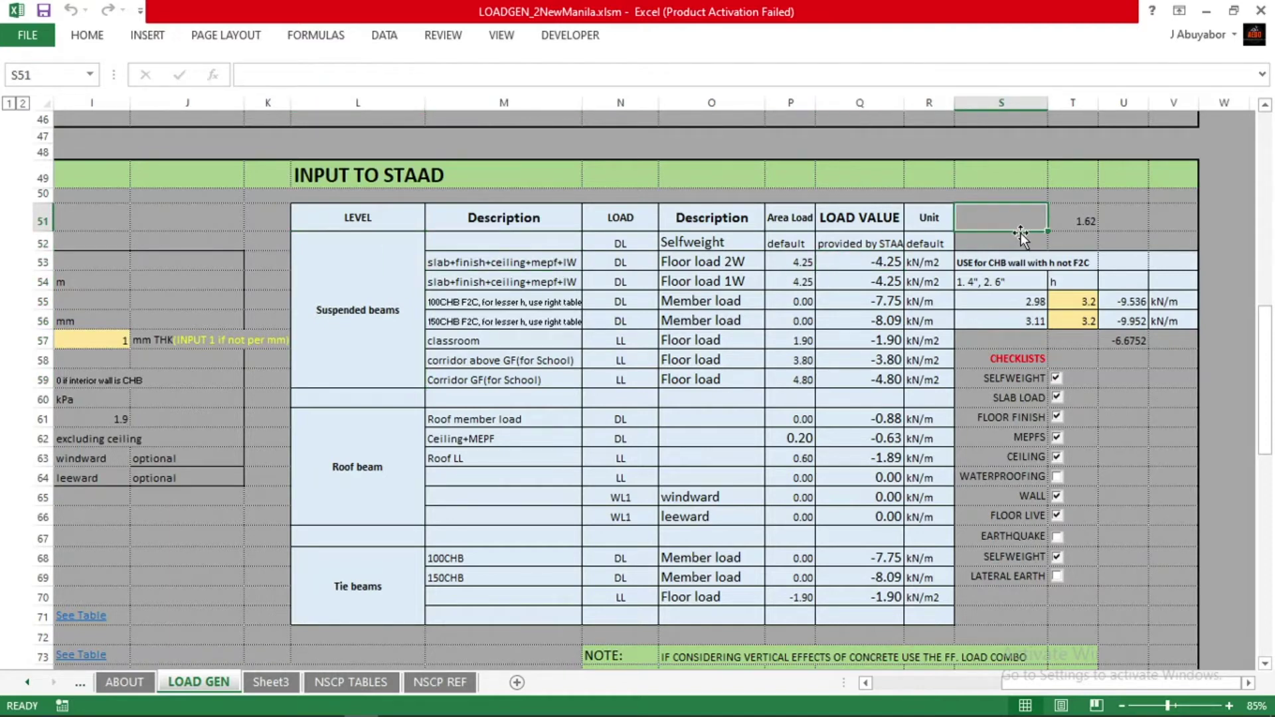
{"action": "type", "text": "="}
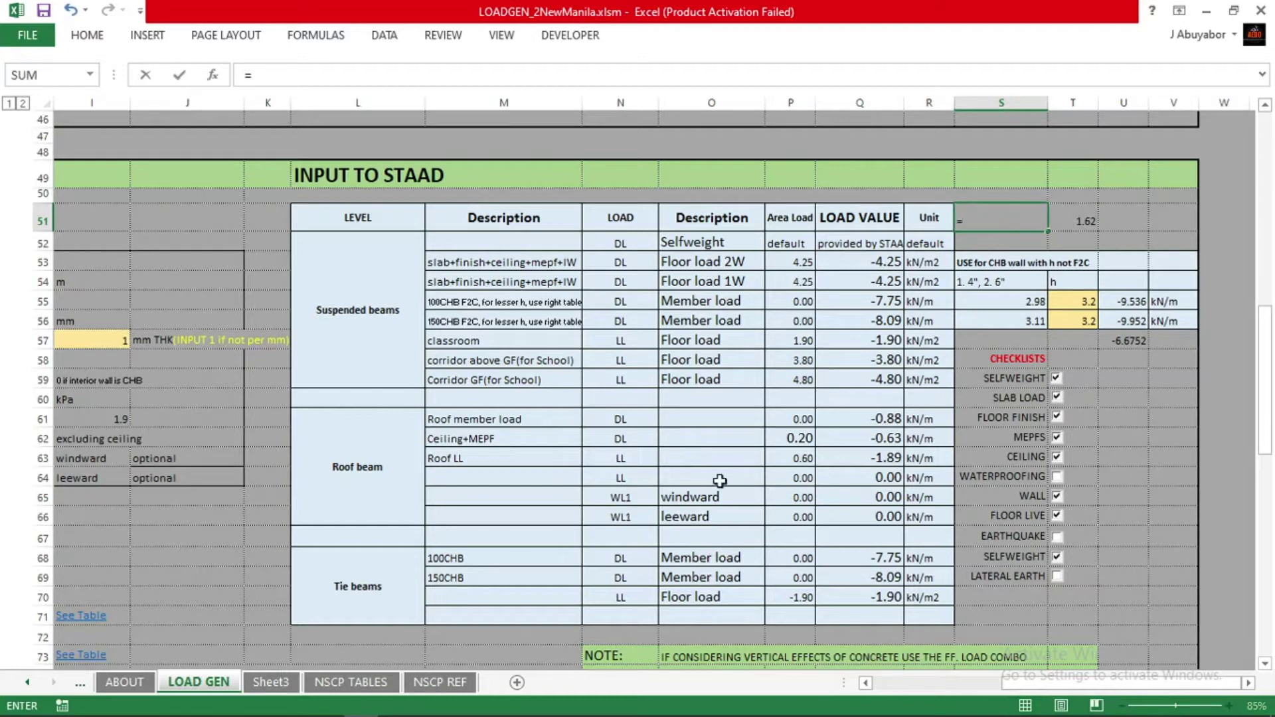
{"action": "type", "text": "24.5*0.125"}
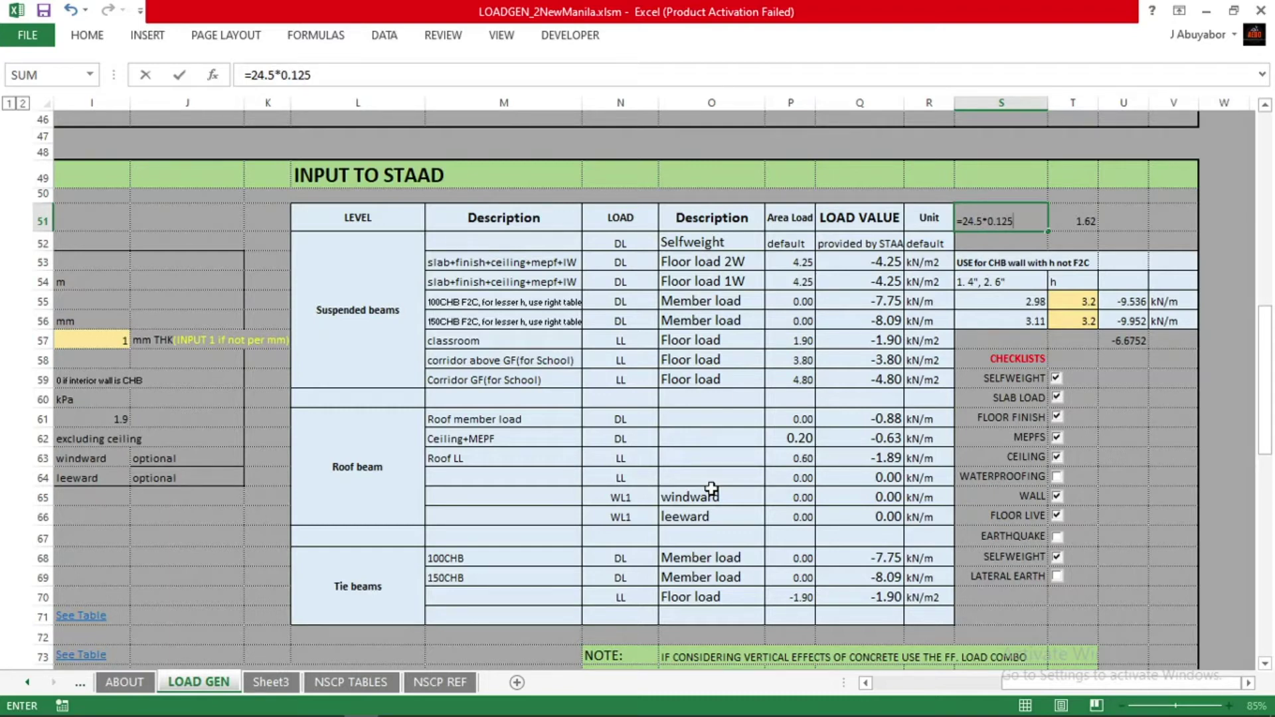
{"action": "key", "text": "Return"}
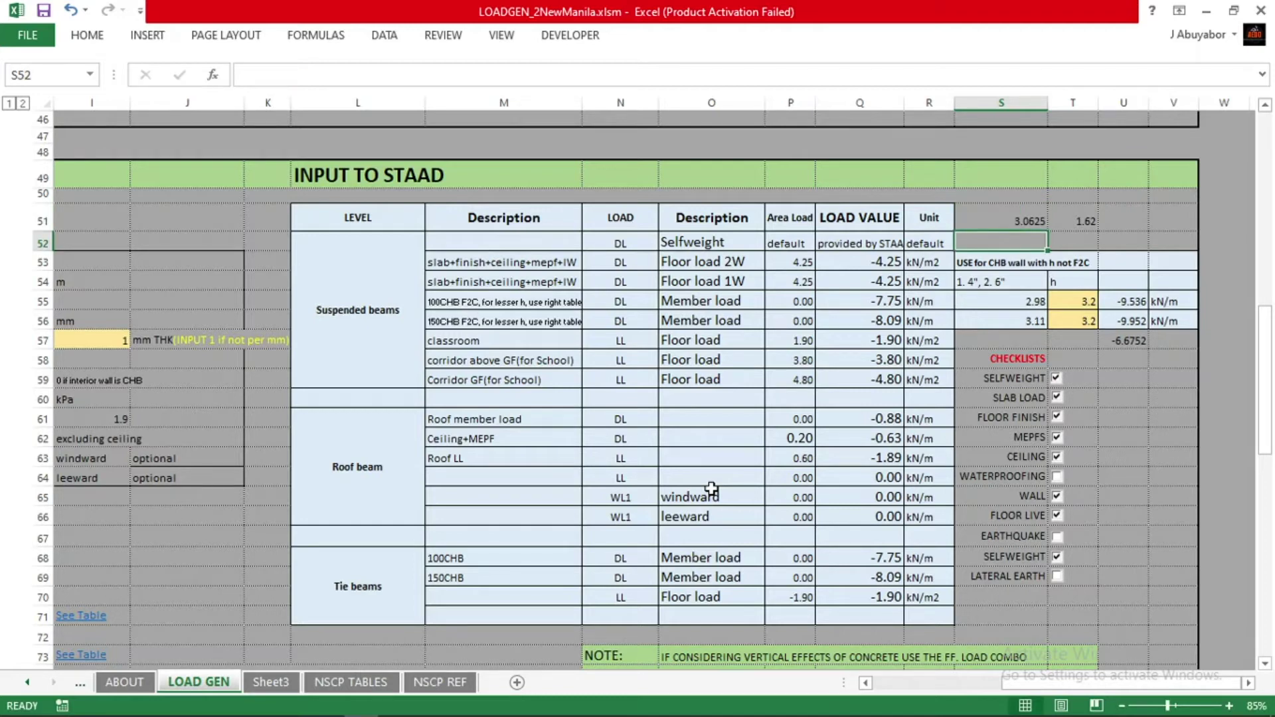
Step: Compute the remaining load 1.1875 with =4.25-S51 in cell S52
{"action": "type", "text": "="}
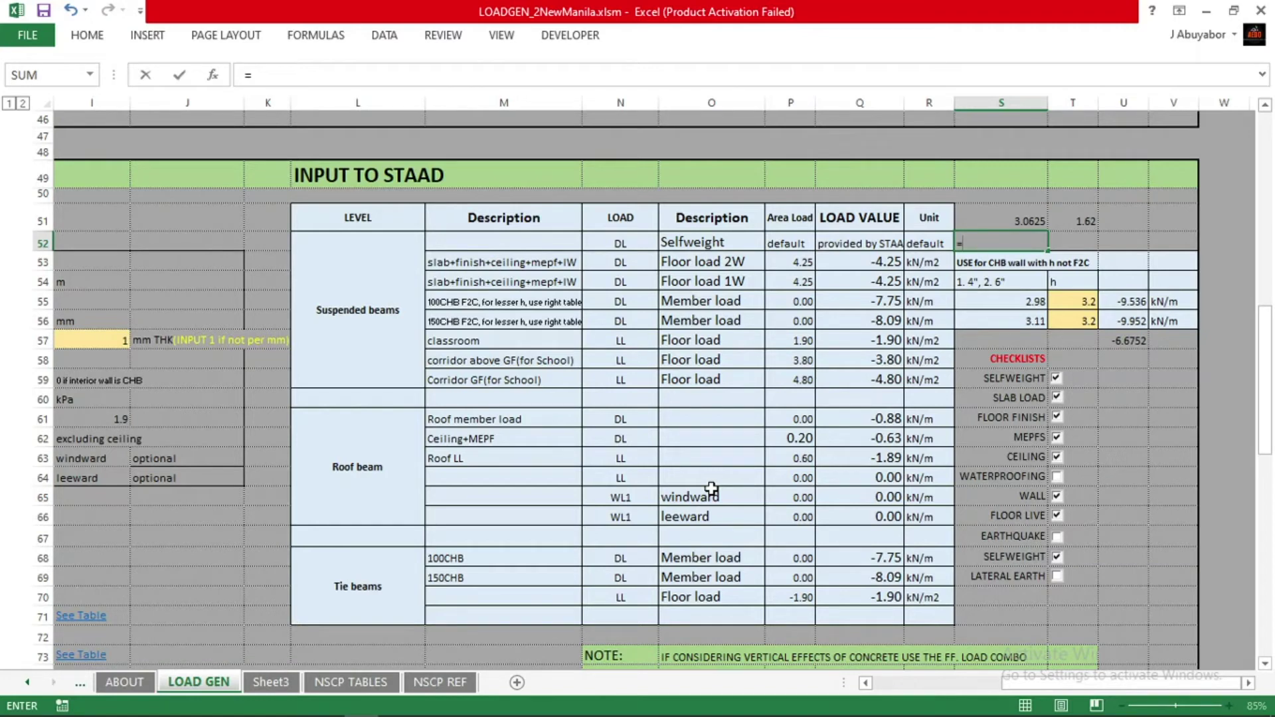
{"action": "key", "text": "Left"}
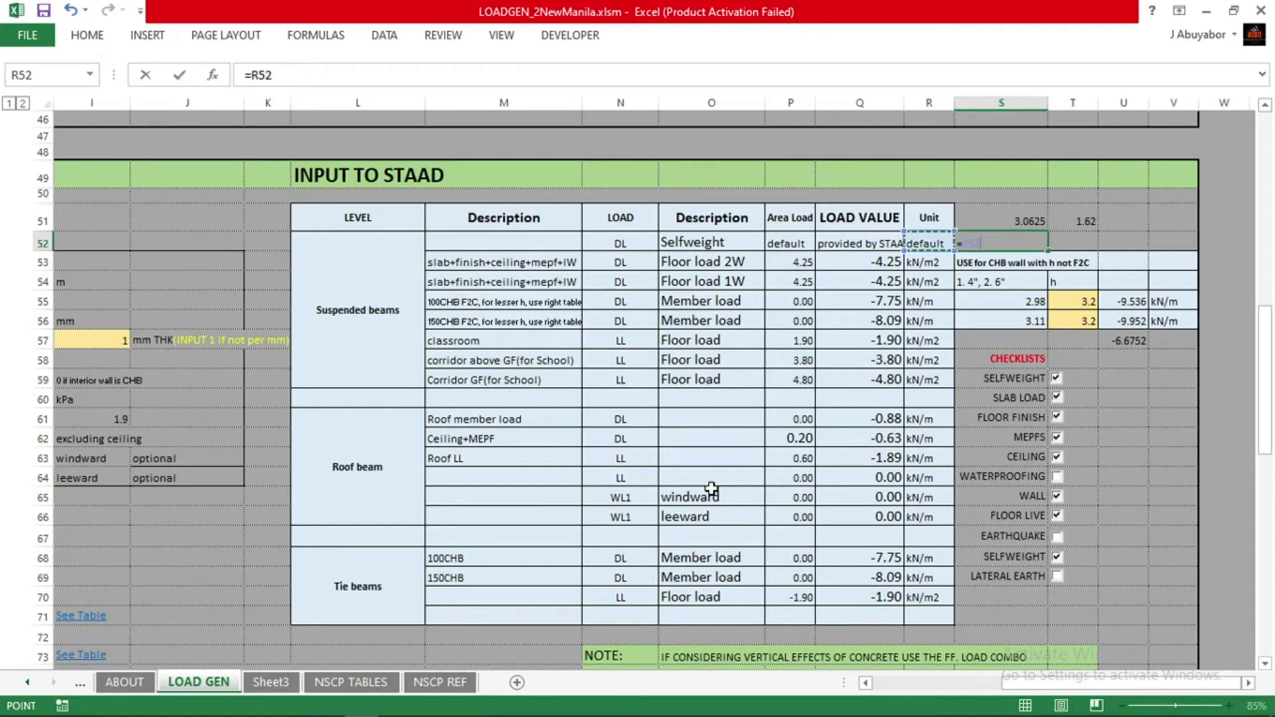
{"action": "key", "text": "Right"}
{"action": "key", "text": "BackSpace"}
{"action": "key", "text": "BackSpace"}
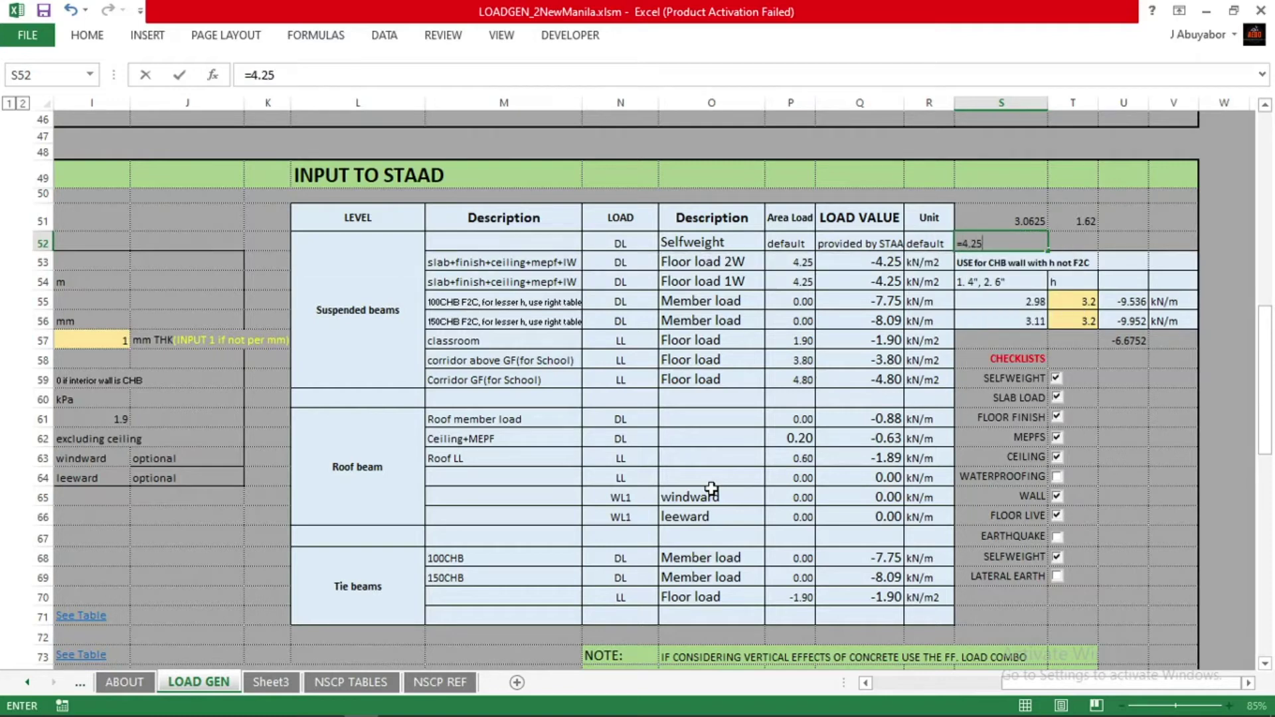
{"action": "type", "text": "4.25-"}
{"action": "key", "text": "Up"}
{"action": "key", "text": "Return"}
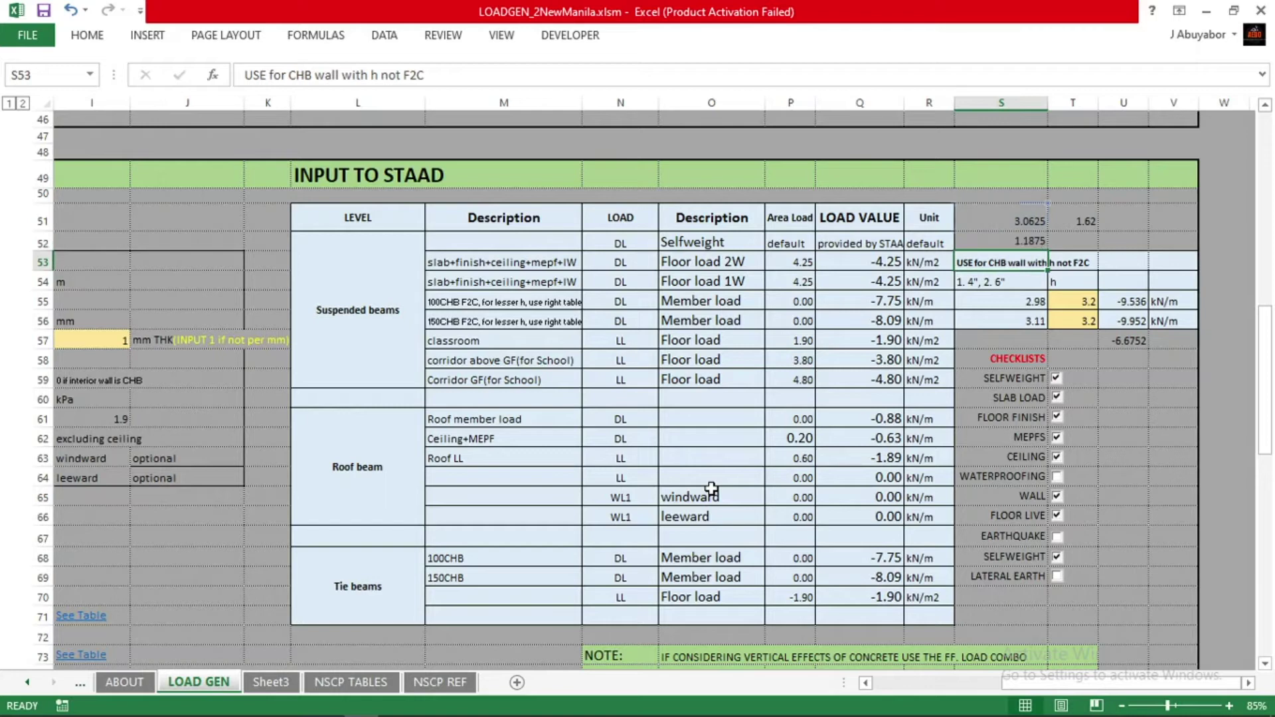
{"action": "key", "text": "Up"}
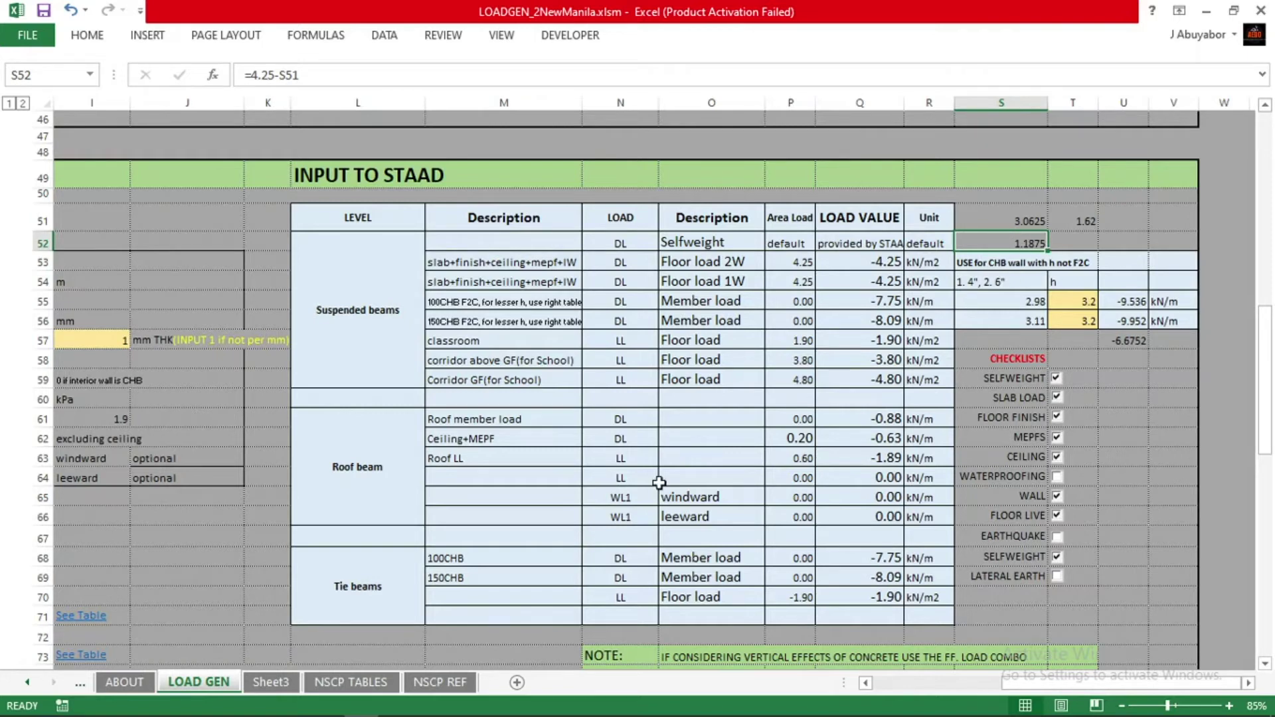
{"action": "mouse_move", "coordinate": [603, 703]}
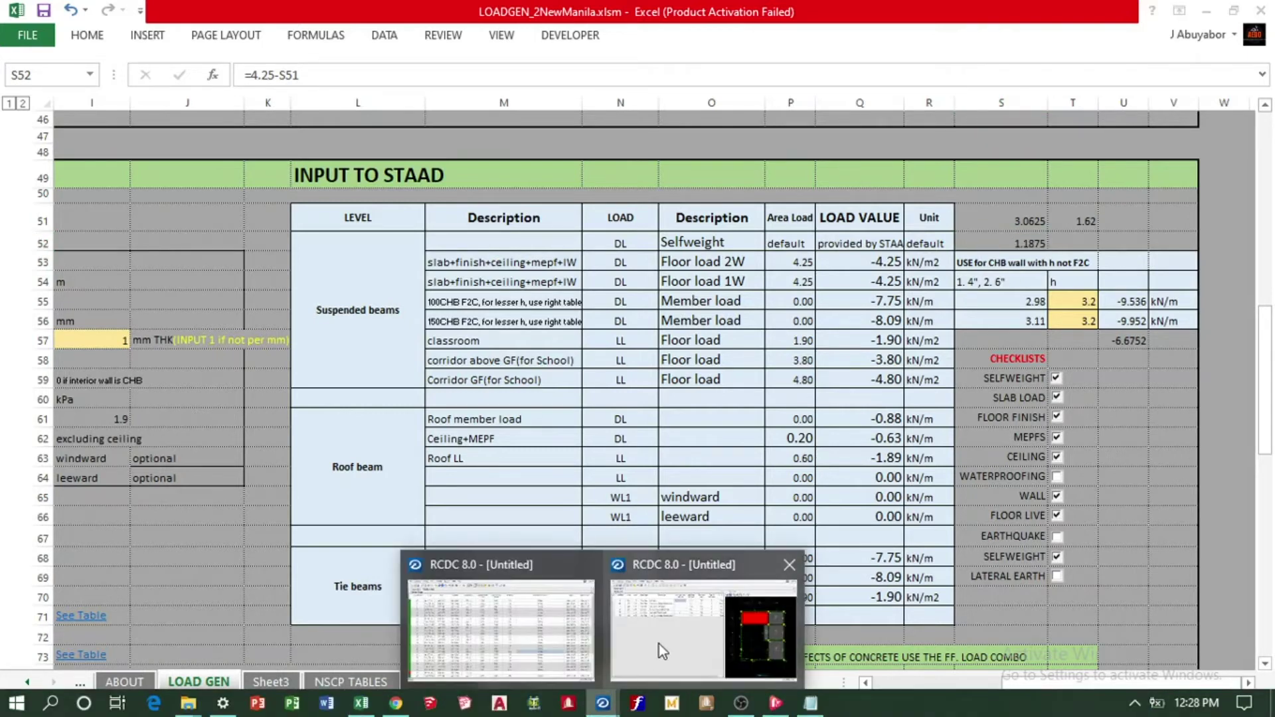
{"action": "left_click", "coordinate": [662, 649]}
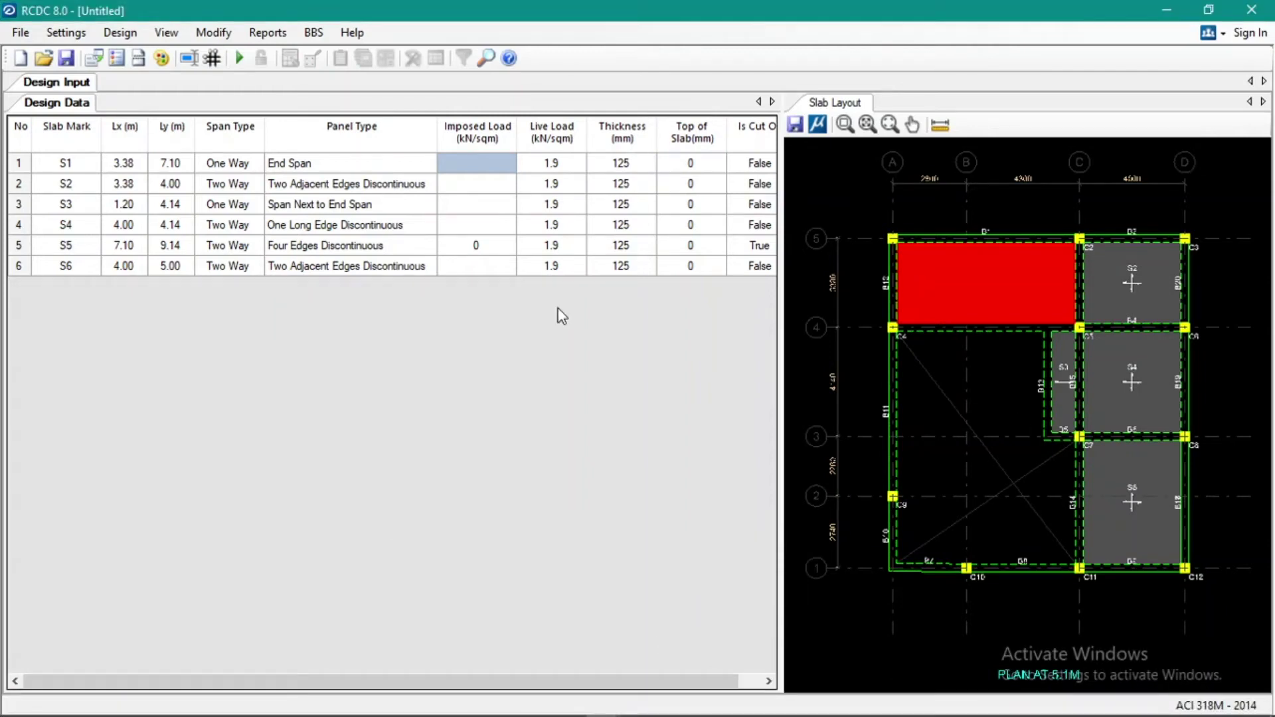
{"action": "left_click", "coordinate": [475, 163]}
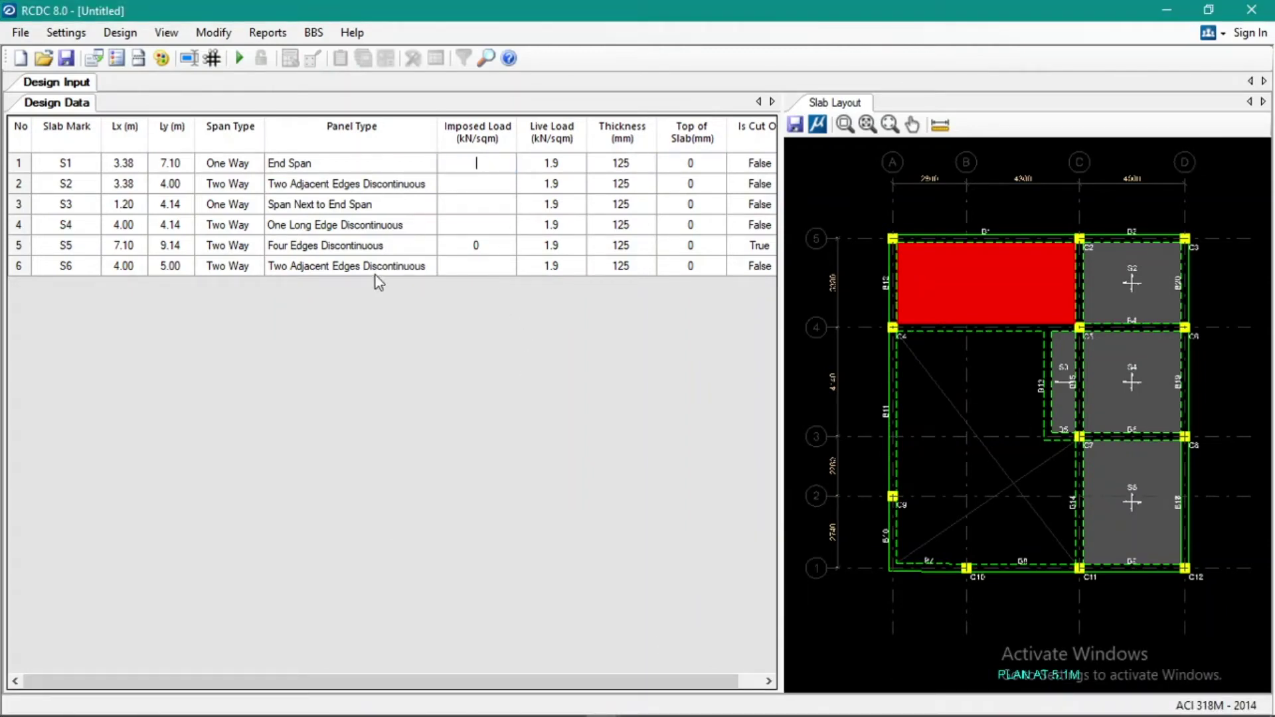
{"action": "type", "text": "1.19"}
{"action": "key", "text": "Return"}
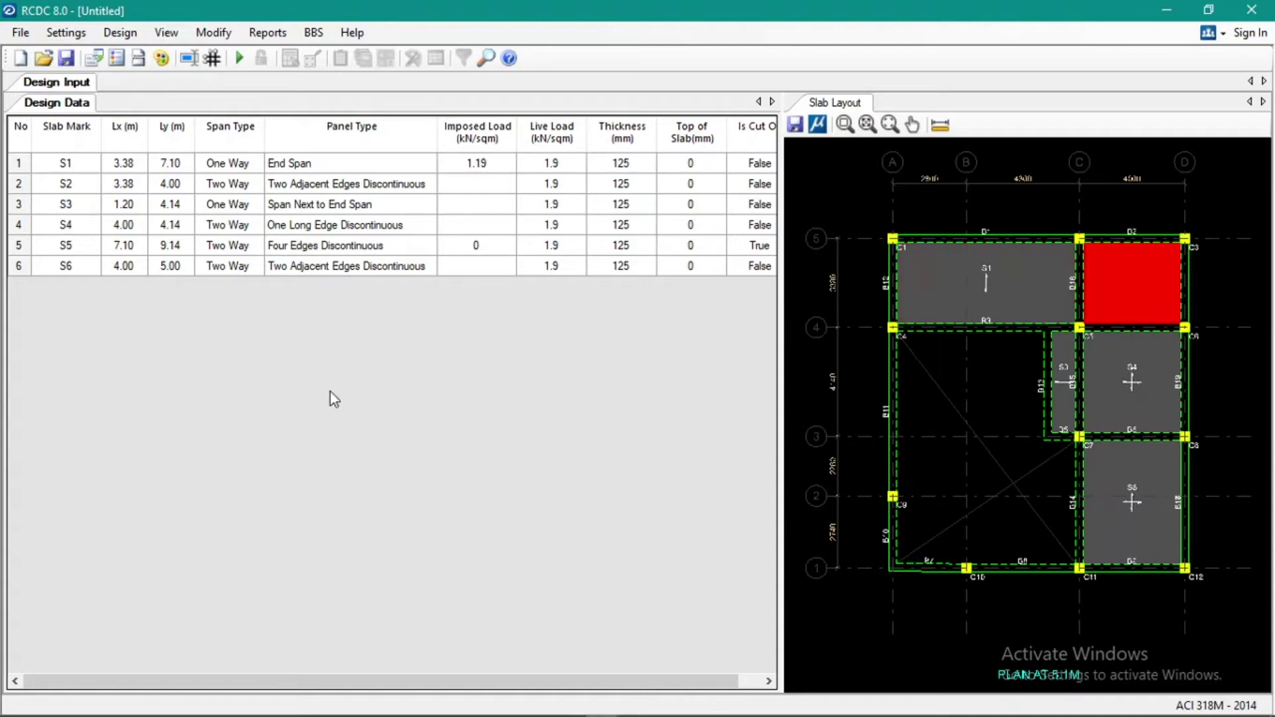
{"action": "key", "text": "Up"}
{"action": "key", "text": "Down"}
{"action": "key", "text": "ctrl+v"}
{"action": "key", "text": "Down"}
{"action": "key", "text": "ctrl+v"}
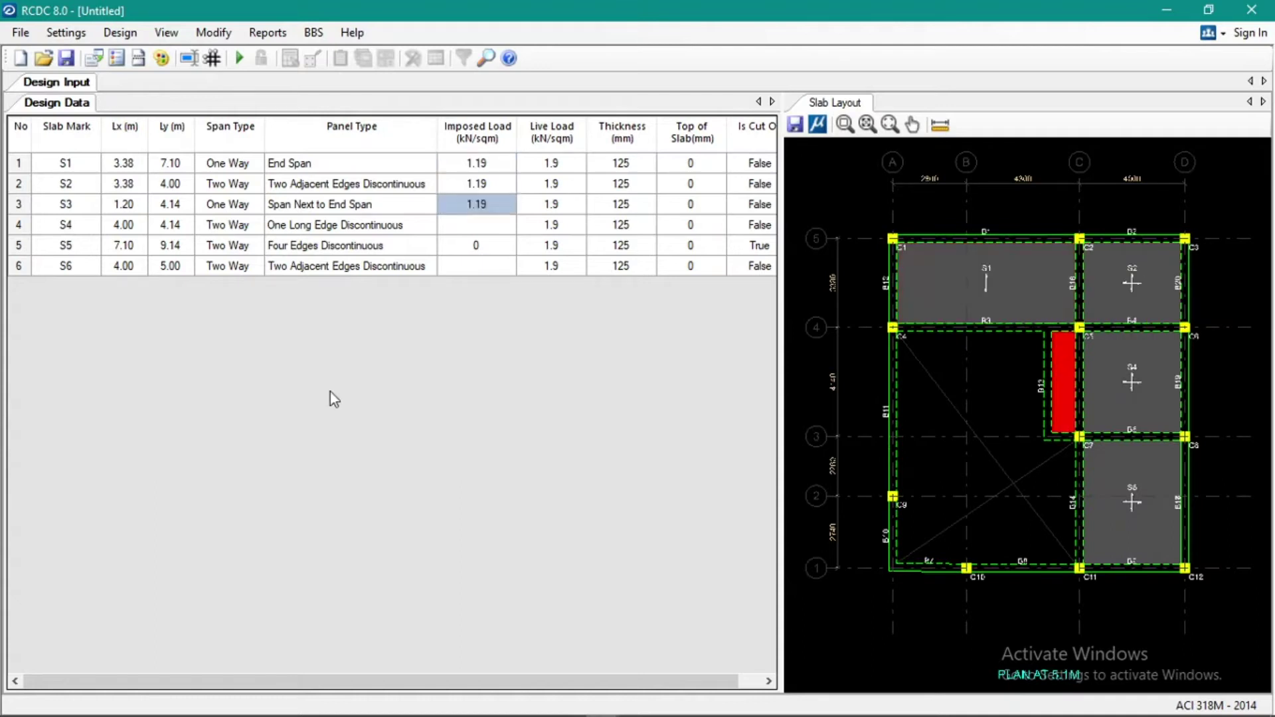
{"action": "key", "text": "Down"}
{"action": "type", "text": "1.19"}
{"action": "key", "text": "Down"}
{"action": "key", "text": "ctrl+v"}
{"action": "key", "text": "Down"}
{"action": "key", "text": "ctrl+v"}
{"action": "key", "text": "Left"}
{"action": "key", "text": "Right"}
{"action": "key", "text": "Right"}
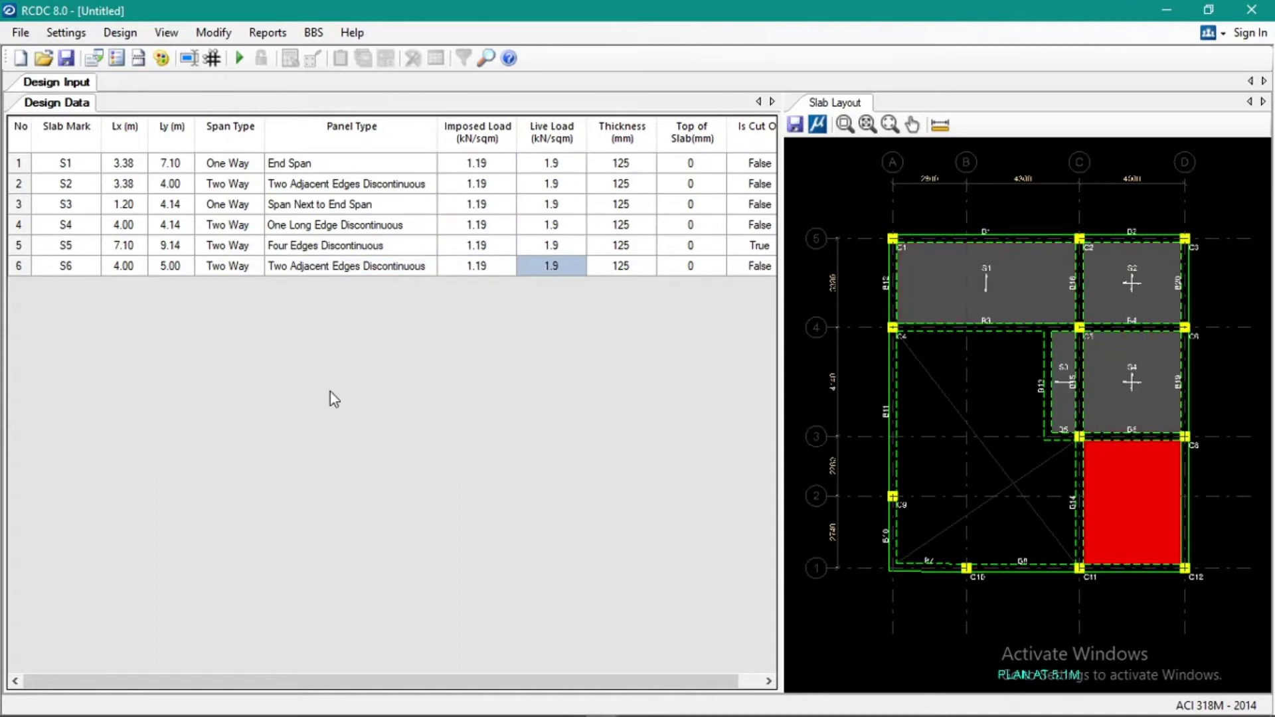
{"action": "key", "text": "Left"}
{"action": "key", "text": "Left"}
{"action": "key", "text": "Left"}
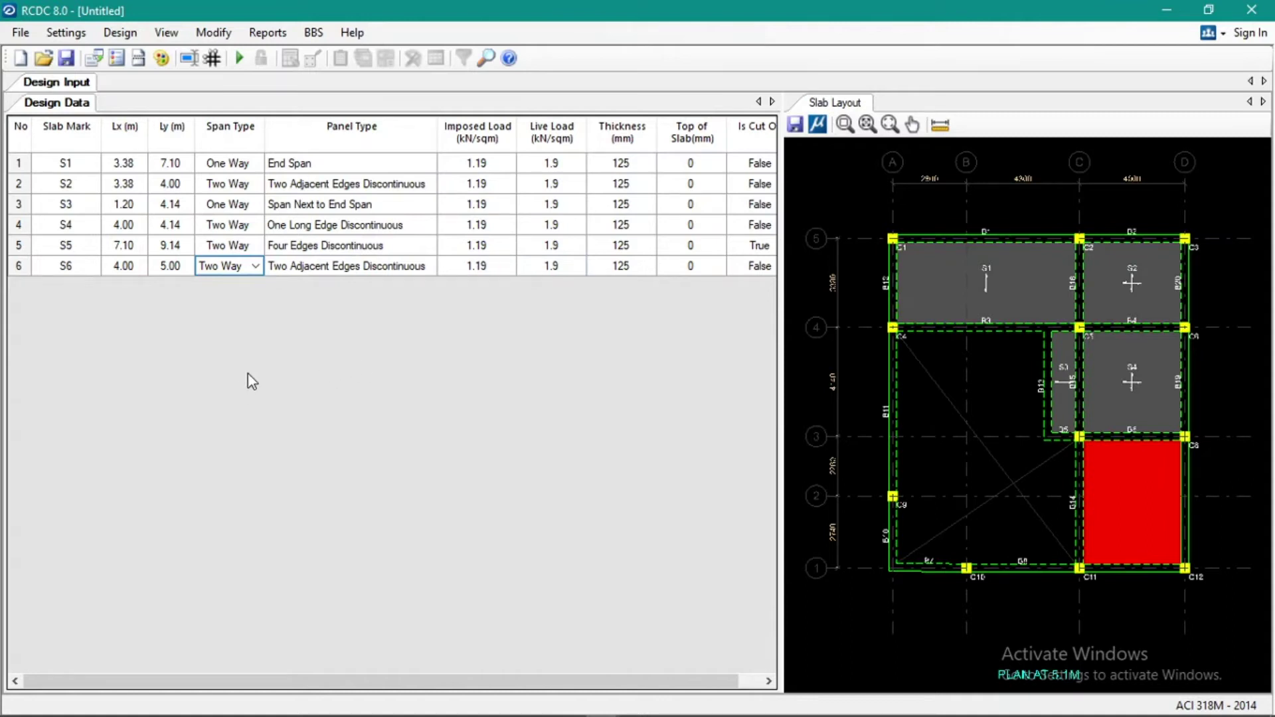
{"action": "left_click", "coordinate": [200, 166]}
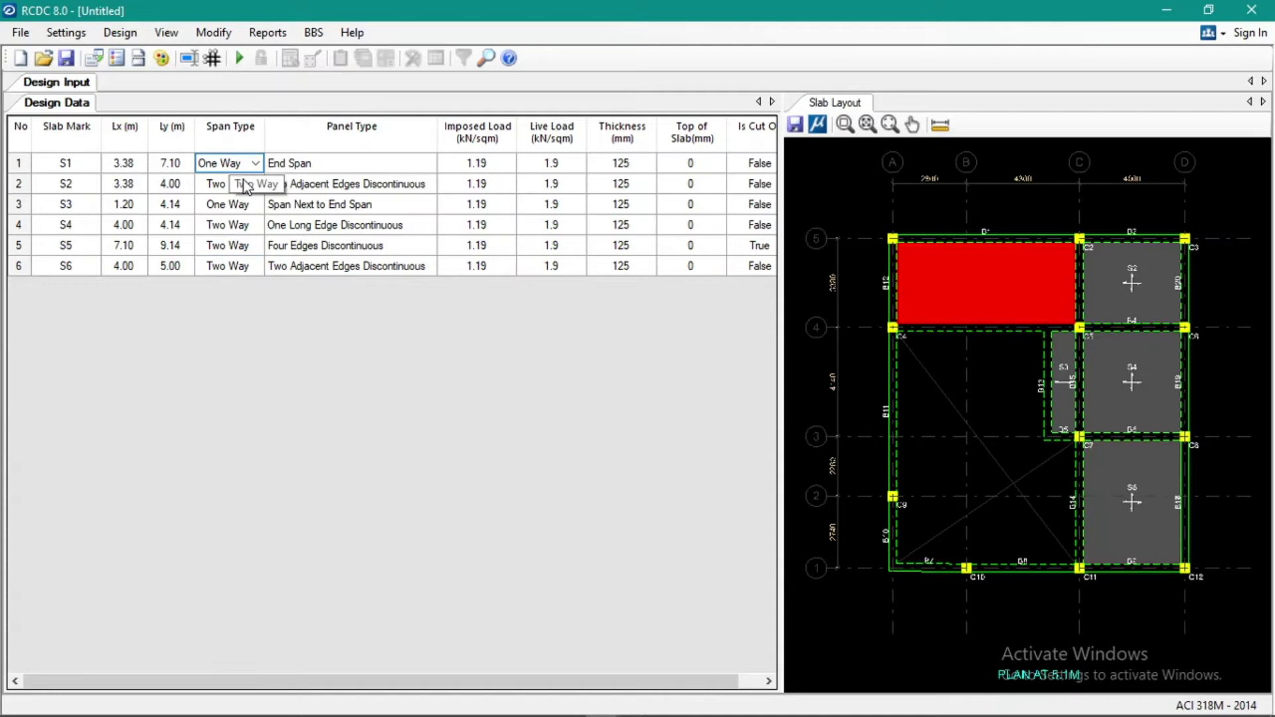
{"action": "left_click", "coordinate": [214, 188]}
{"action": "left_click", "coordinate": [212, 210]}
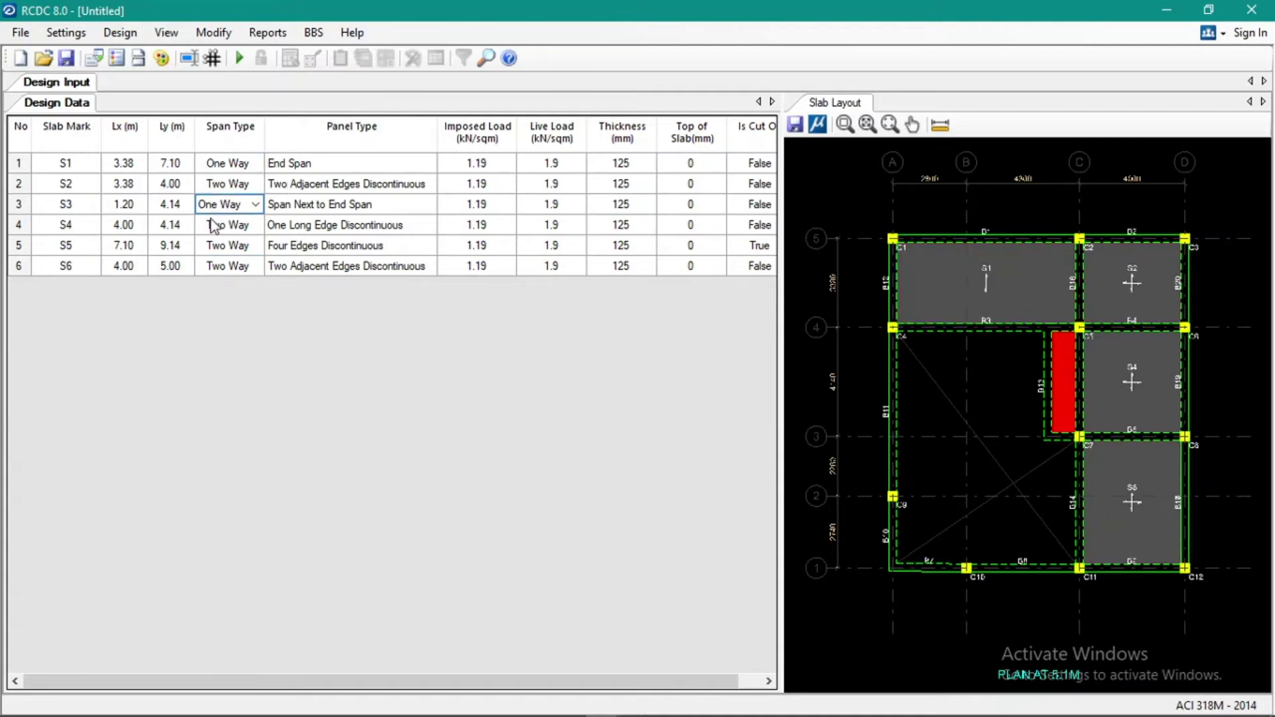
{"action": "left_click", "coordinate": [213, 228]}
{"action": "left_click", "coordinate": [208, 249]}
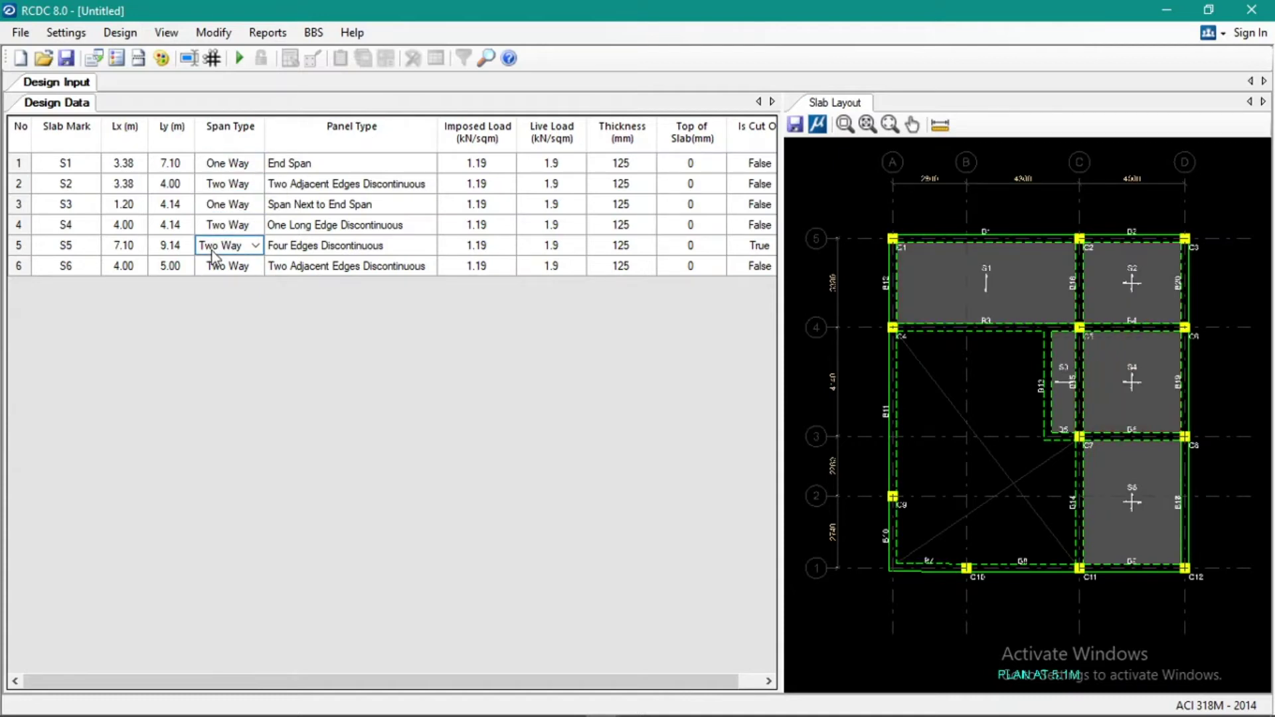
{"action": "left_click", "coordinate": [214, 268]}
{"action": "left_click", "coordinate": [245, 247]}
{"action": "left_click", "coordinate": [255, 246]}
{"action": "left_click", "coordinate": [257, 247]}
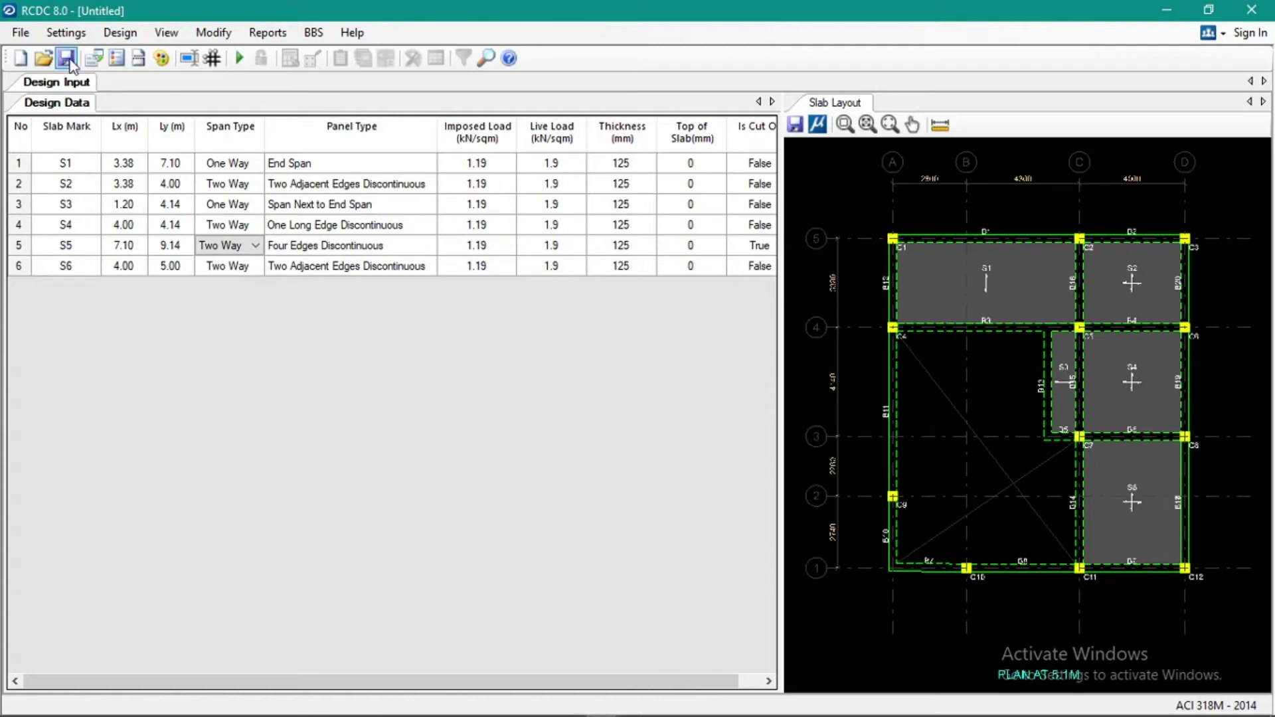
Step: Open Design Parameters, keeping curtailed rebar detailing and a preferred bar diameter of 10
{"action": "left_click", "coordinate": [65, 33]}
{"action": "left_click", "coordinate": [78, 58]}
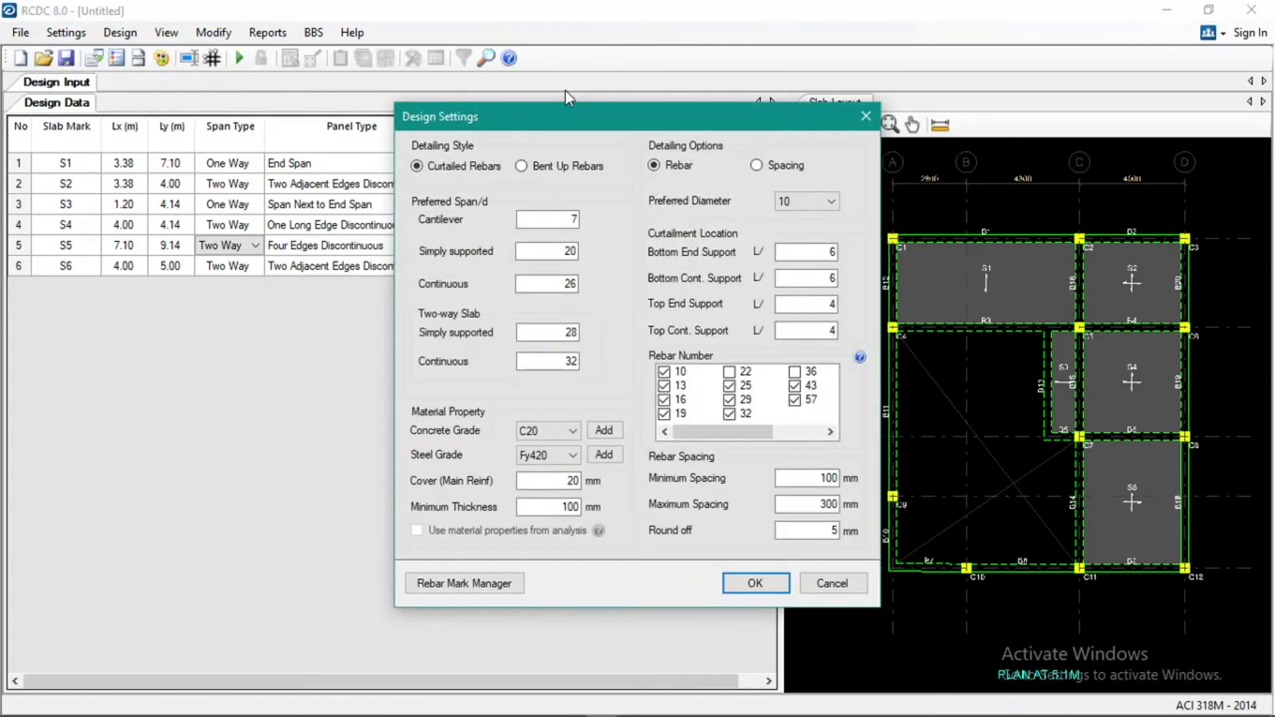
{"action": "left_click", "coordinate": [522, 167]}
{"action": "left_click", "coordinate": [424, 170]}
{"action": "left_click", "coordinate": [814, 205]}
{"action": "left_click", "coordinate": [815, 210]}
{"action": "left_click", "coordinate": [572, 456]}
{"action": "left_click", "coordinate": [576, 465]}
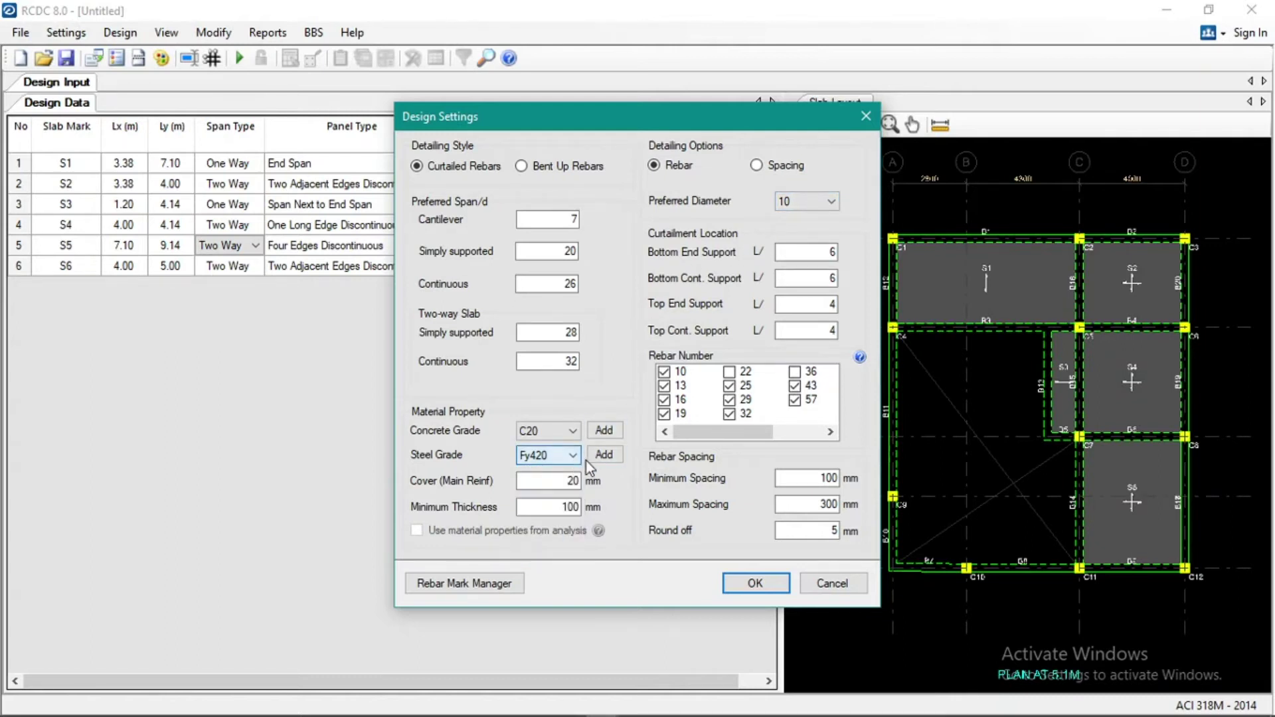
Step: Add a new Fy276 steel grade and select it, keeping concrete grade C20
{"action": "left_click", "coordinate": [603, 455]}
{"action": "left_click", "coordinate": [703, 413]}
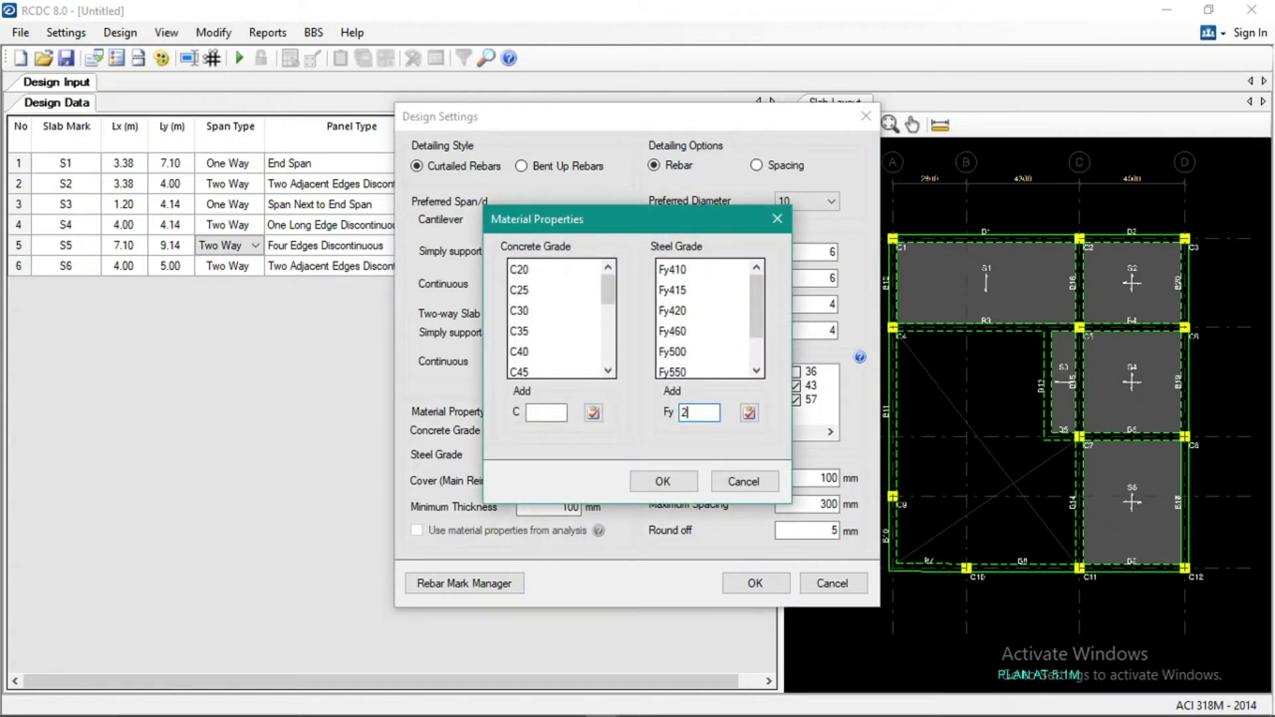
{"action": "left_click", "coordinate": [749, 412]}
{"action": "left_click", "coordinate": [662, 482]}
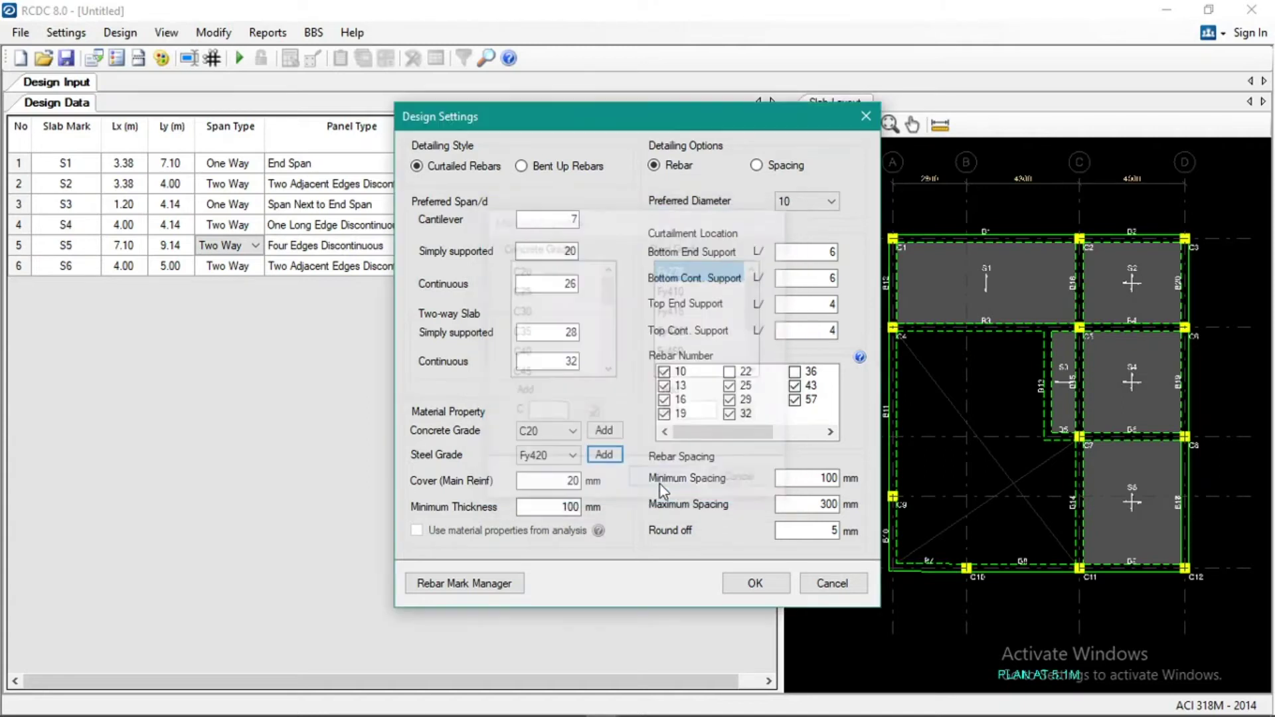
{"action": "left_click", "coordinate": [571, 455]}
{"action": "left_click", "coordinate": [562, 471]}
{"action": "left_click", "coordinate": [572, 431]}
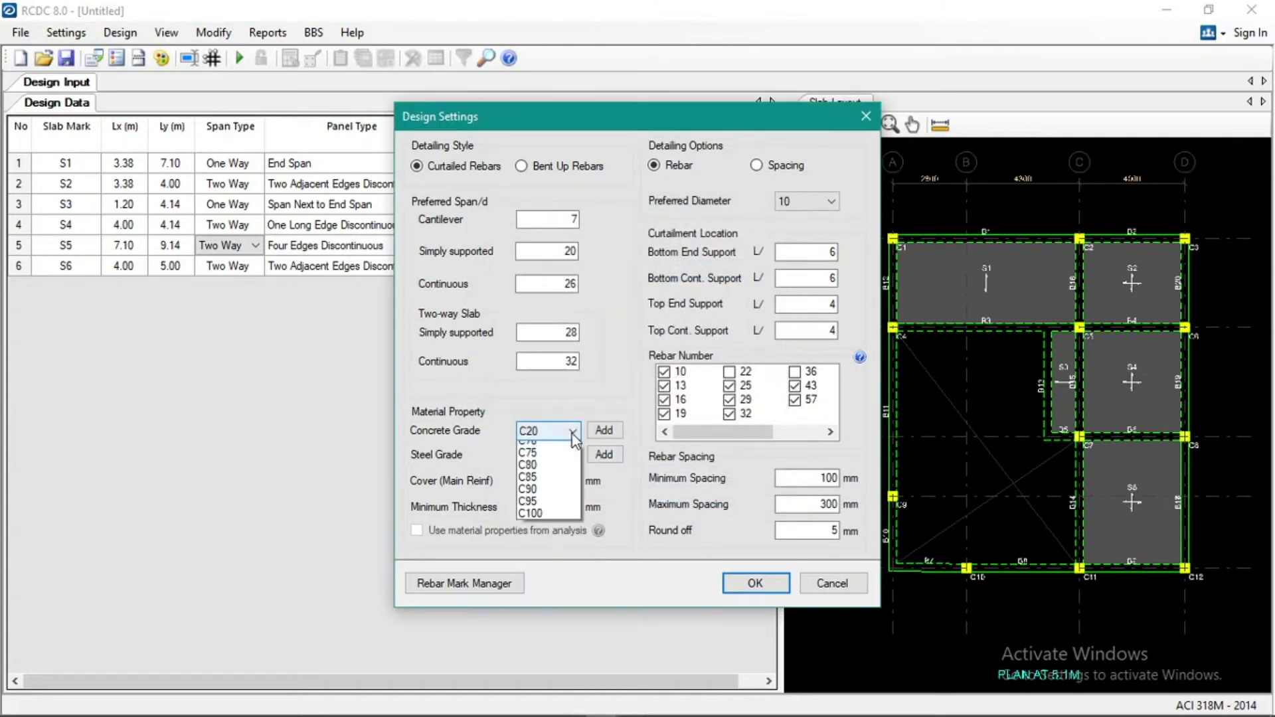
{"action": "left_click", "coordinate": [573, 434]}
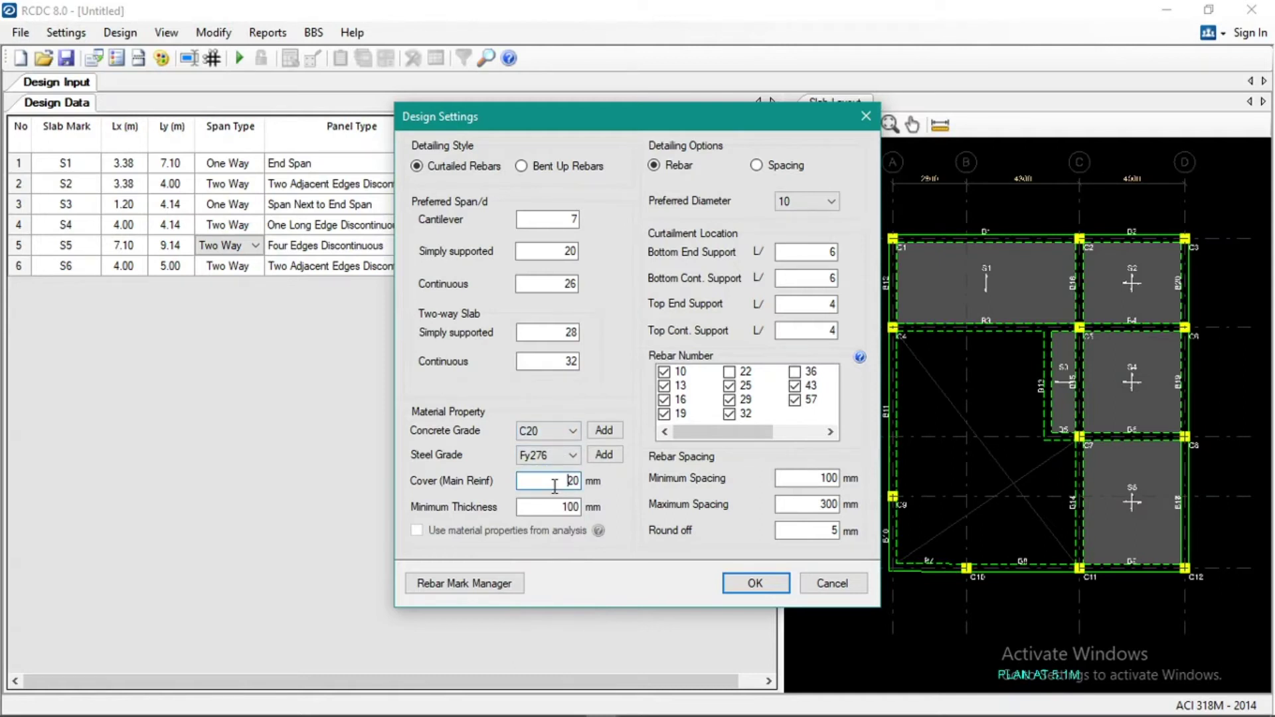
{"action": "left_click", "coordinate": [551, 506]}
Step: Apply the settings and auto-design the slabs with re-evaluated continuity, then view the design output
{"action": "left_click", "coordinate": [754, 583]}
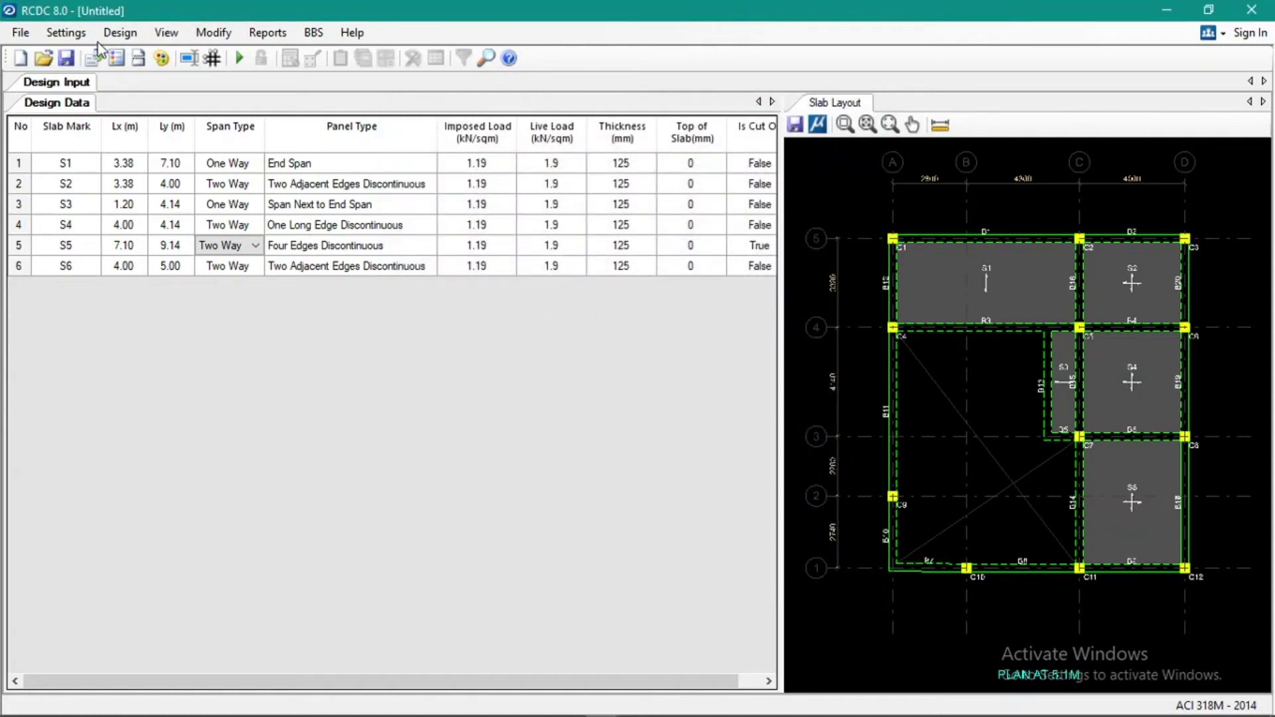
{"action": "left_click", "coordinate": [66, 32]}
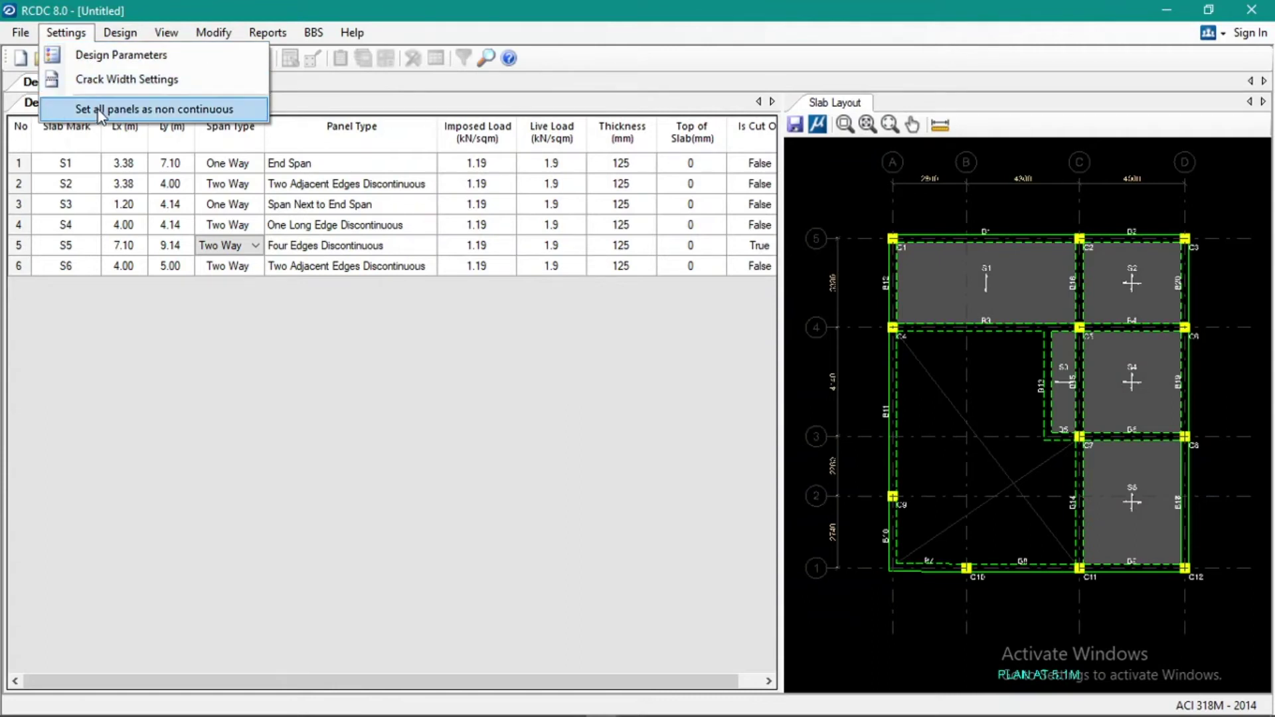
{"action": "mouse_move", "coordinate": [131, 33]}
{"action": "left_click", "coordinate": [143, 56]}
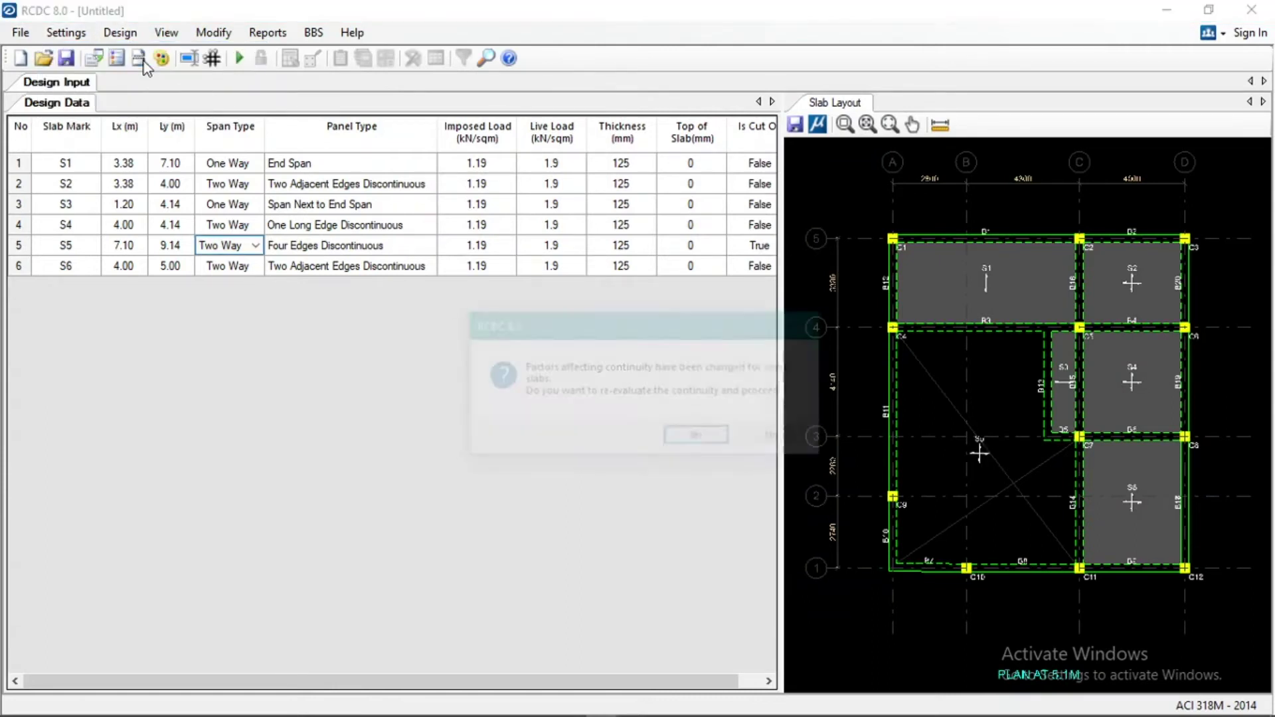
{"action": "left_click", "coordinate": [704, 440]}
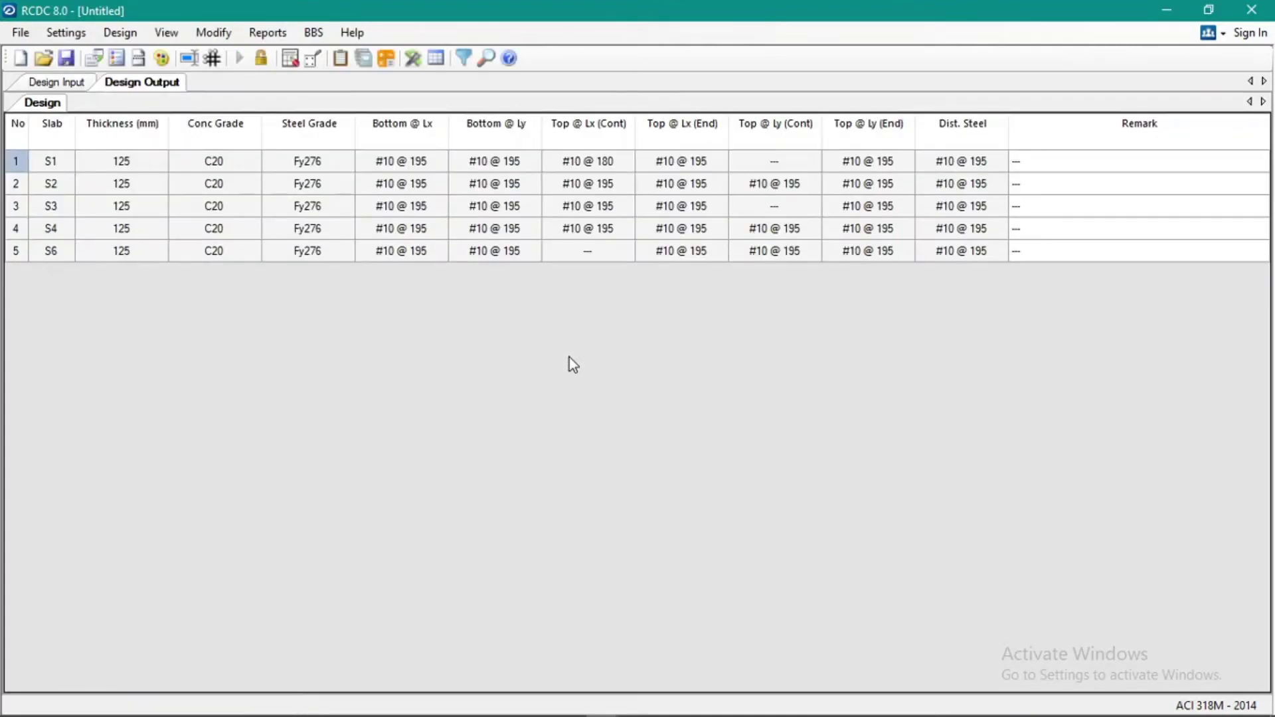
{"action": "left_click", "coordinate": [61, 83]}
{"action": "left_click", "coordinate": [122, 84]}
Step: Generate the ungrouped 5.1M slab text schedule (C20 : FY276) and inspect its columns
{"action": "left_click", "coordinate": [265, 32]}
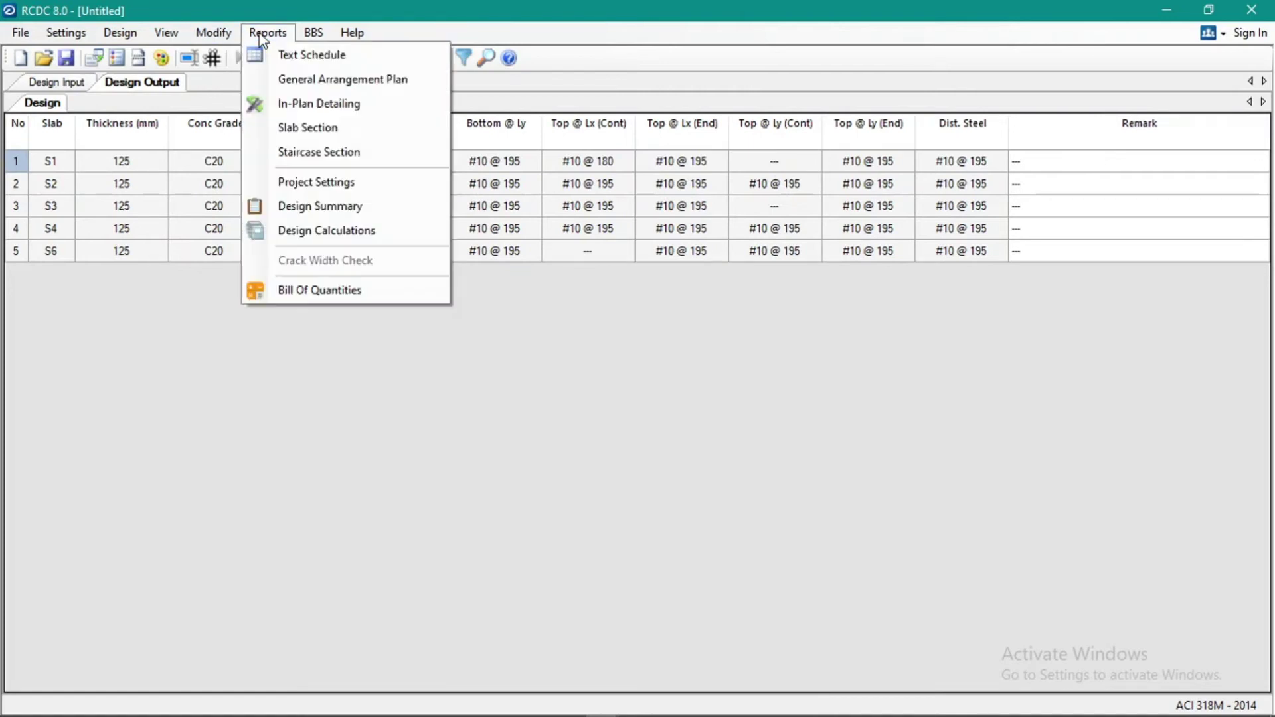
{"action": "left_click", "coordinate": [286, 53]}
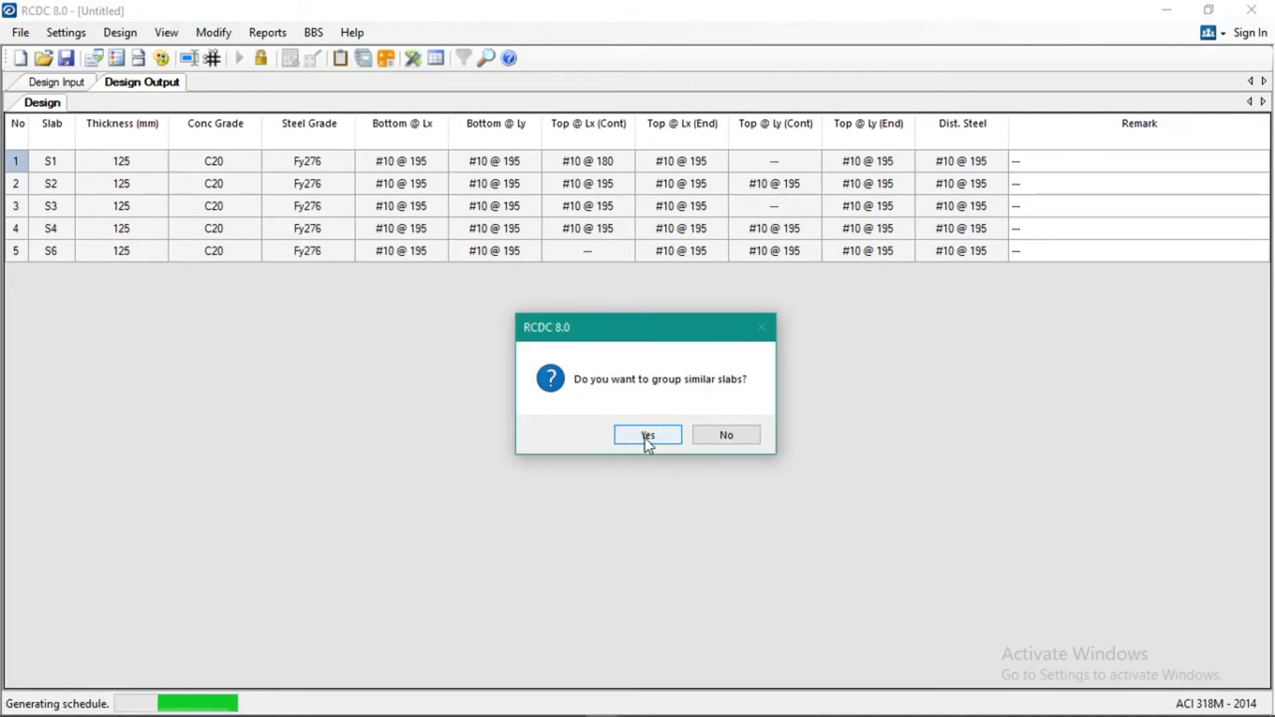
{"action": "left_click", "coordinate": [702, 437]}
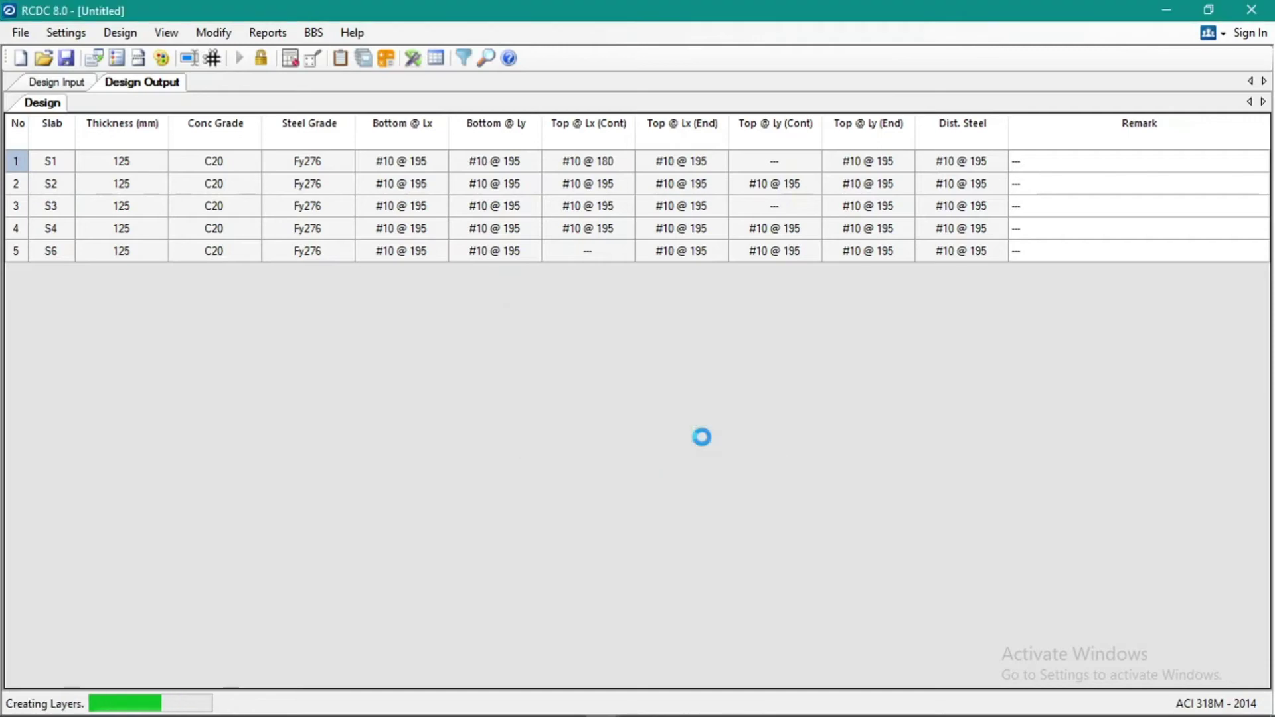
{"action": "scroll", "coordinate": [594, 308], "scroll_direction": "down", "scroll_amount": 4}
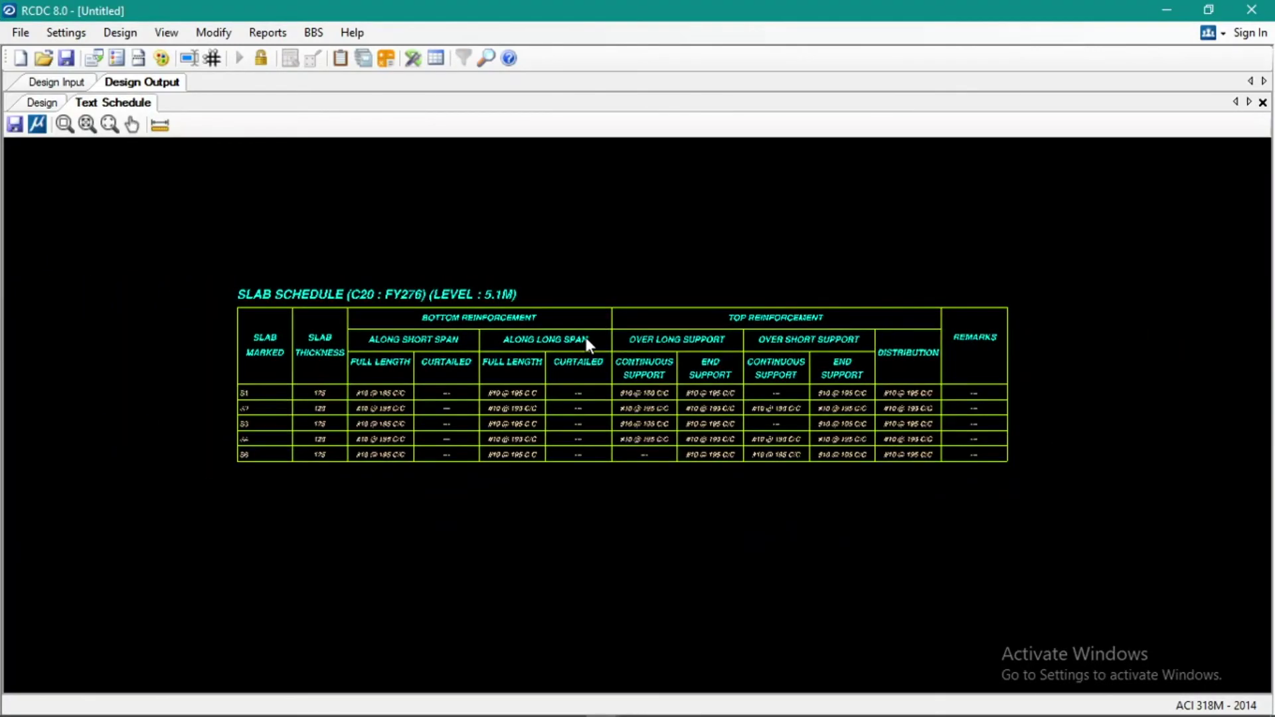
{"action": "scroll", "coordinate": [442, 405], "scroll_direction": "up", "scroll_amount": 2}
{"action": "scroll", "coordinate": [422, 413], "scroll_direction": "up", "scroll_amount": 1}
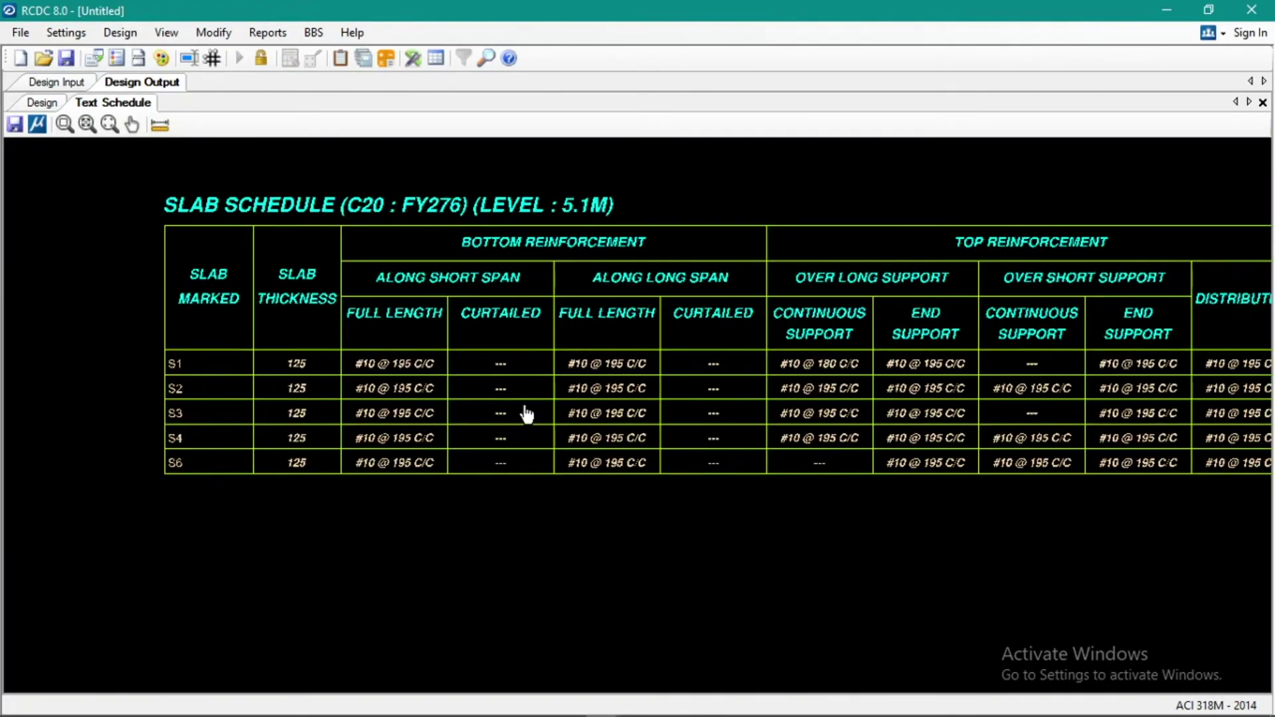
{"action": "scroll", "coordinate": [447, 415], "scroll_direction": "up", "scroll_amount": 2}
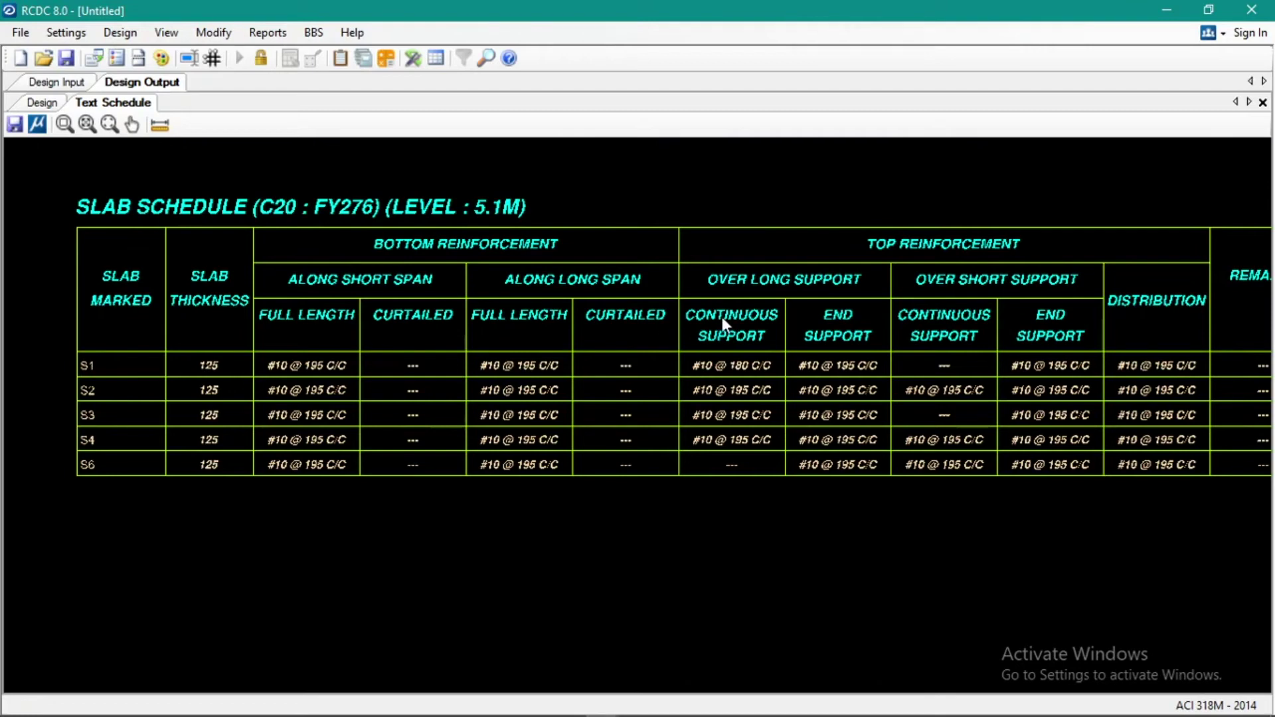
{"action": "left_click_drag", "start_coordinate": [722, 323], "coordinate": [661, 354]}
{"action": "left_click", "coordinate": [267, 33]}
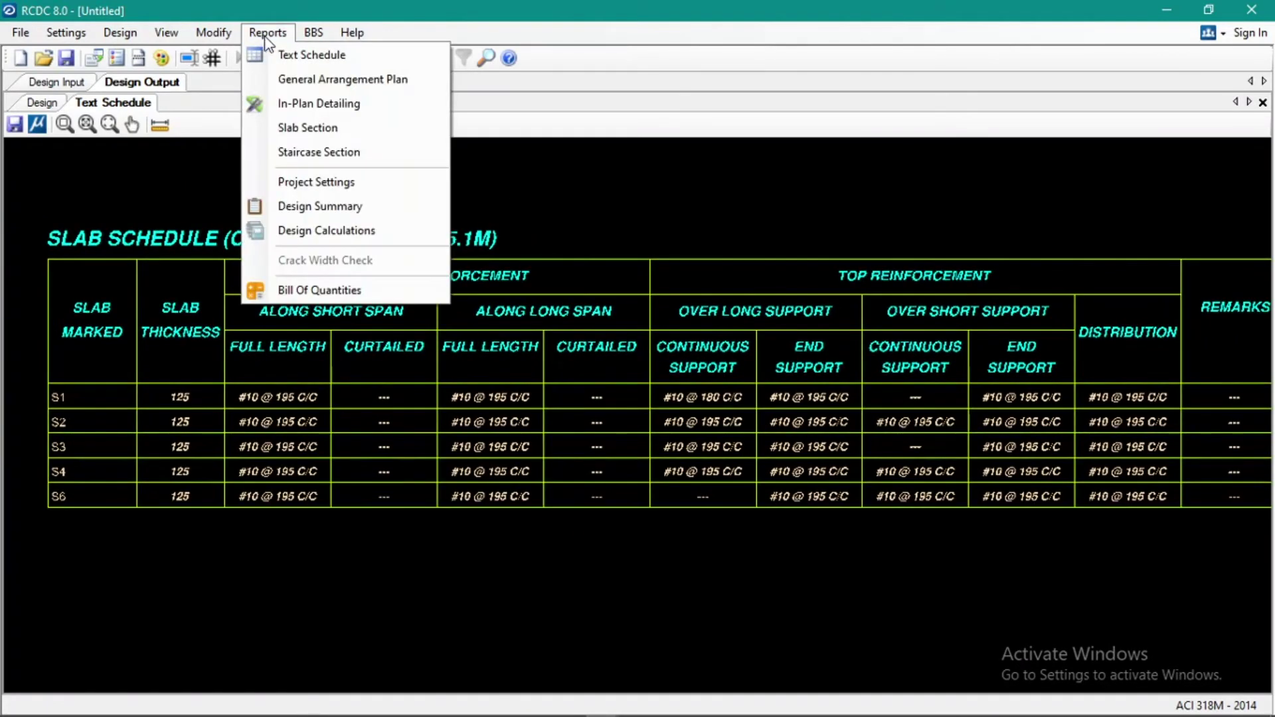
Step: Generate the in-plan detailing and inspect the 5.1M bottom reinforcement layout with #10@195 bars
{"action": "left_click", "coordinate": [321, 105]}
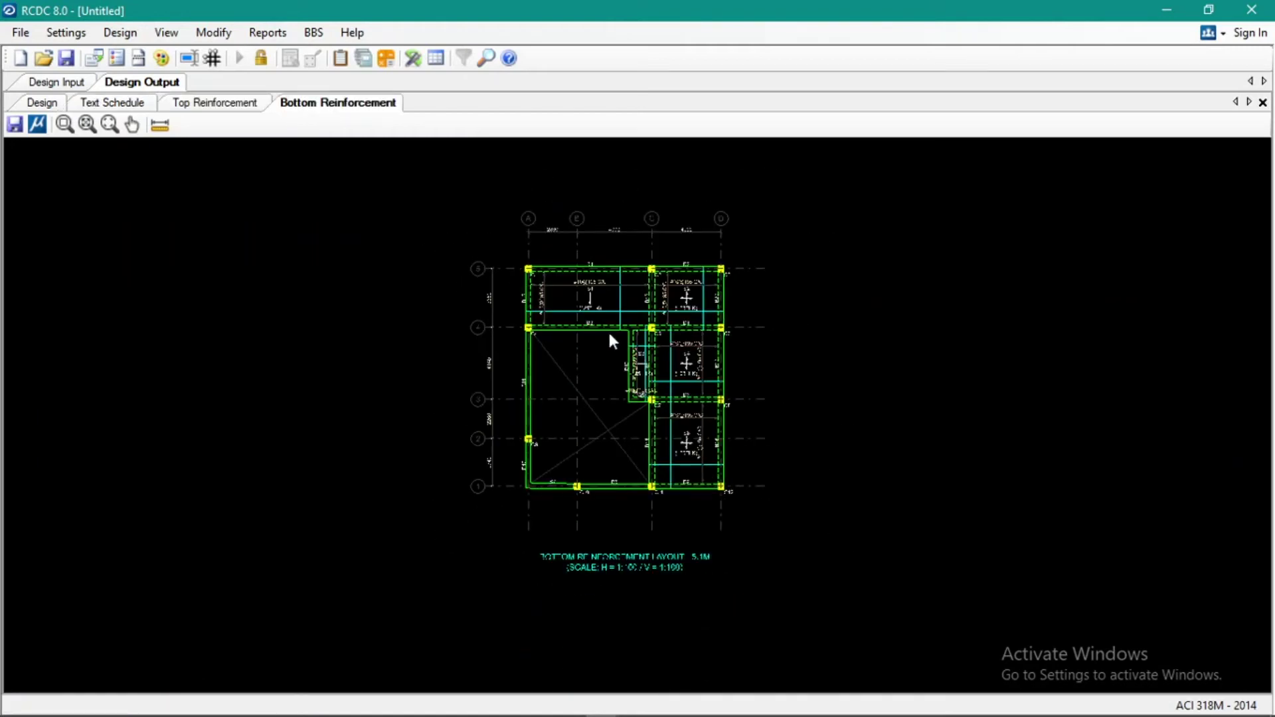
{"action": "scroll", "coordinate": [698, 294], "scroll_direction": "up", "scroll_amount": 4}
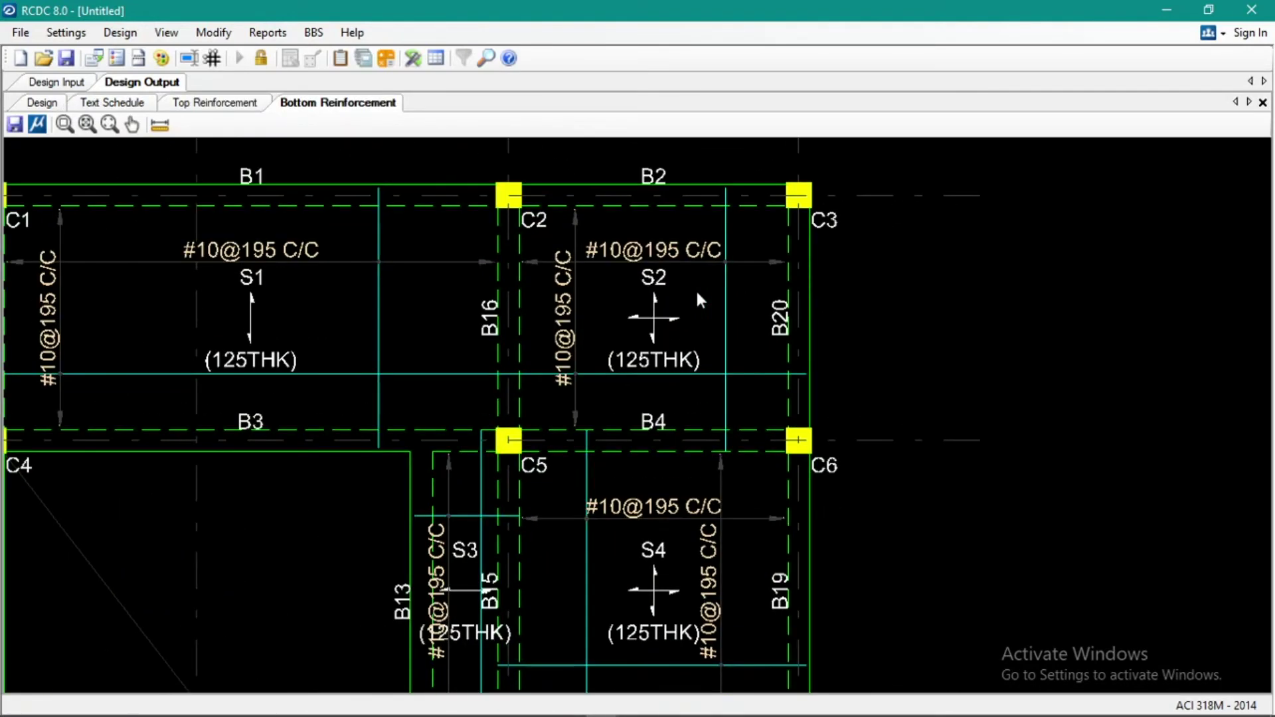
{"action": "scroll", "coordinate": [711, 352], "scroll_direction": "down", "scroll_amount": 5}
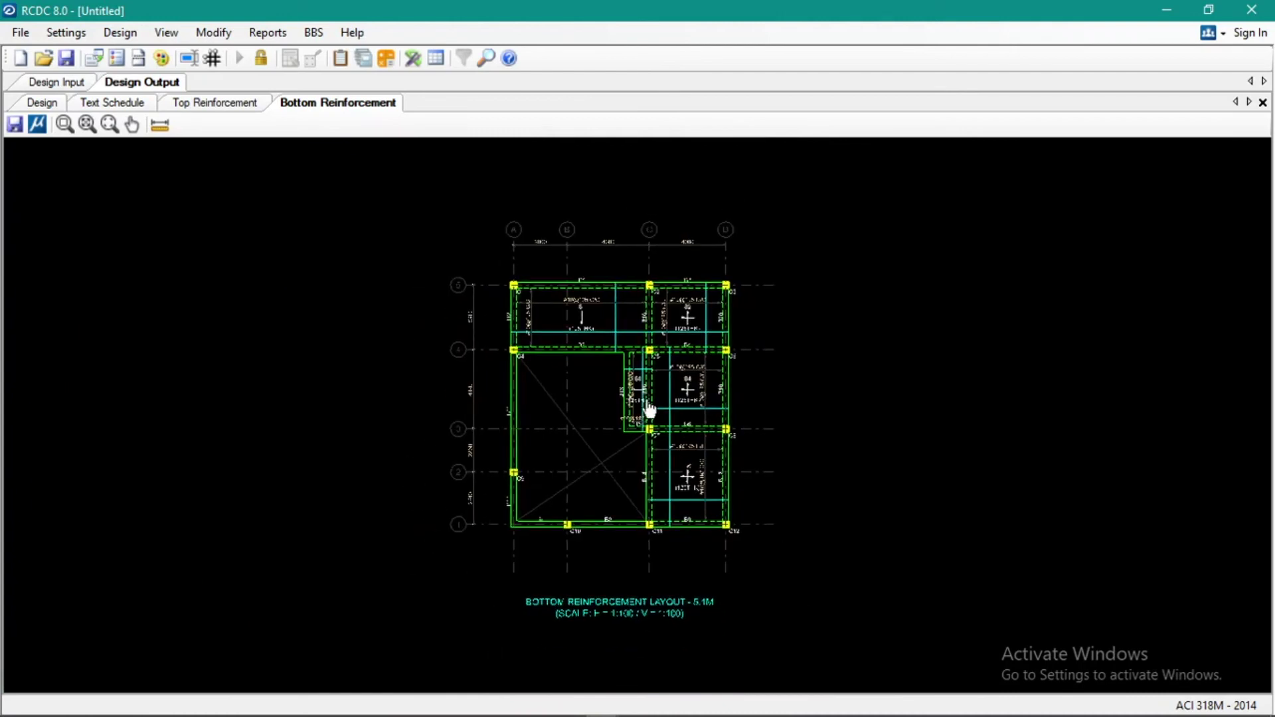
{"action": "scroll", "coordinate": [590, 369], "scroll_direction": "up", "scroll_amount": 2}
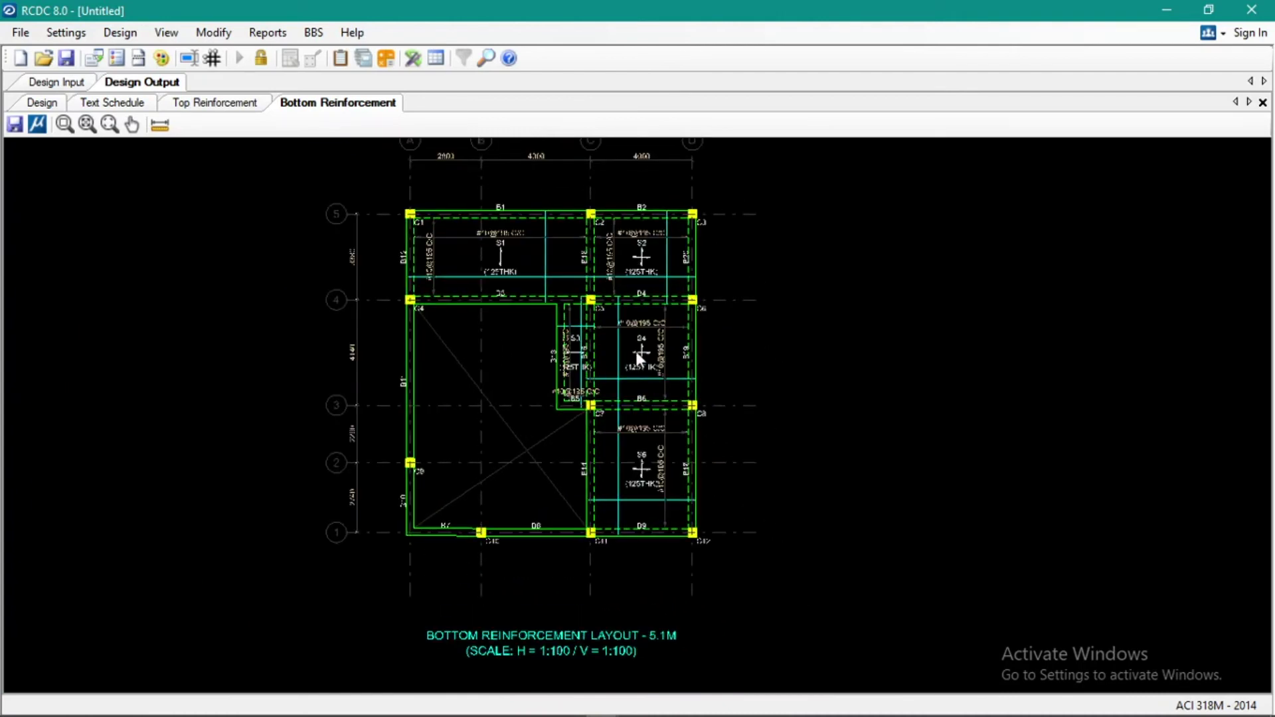
{"action": "left_click_drag", "start_coordinate": [600, 380], "coordinate": [571, 471]}
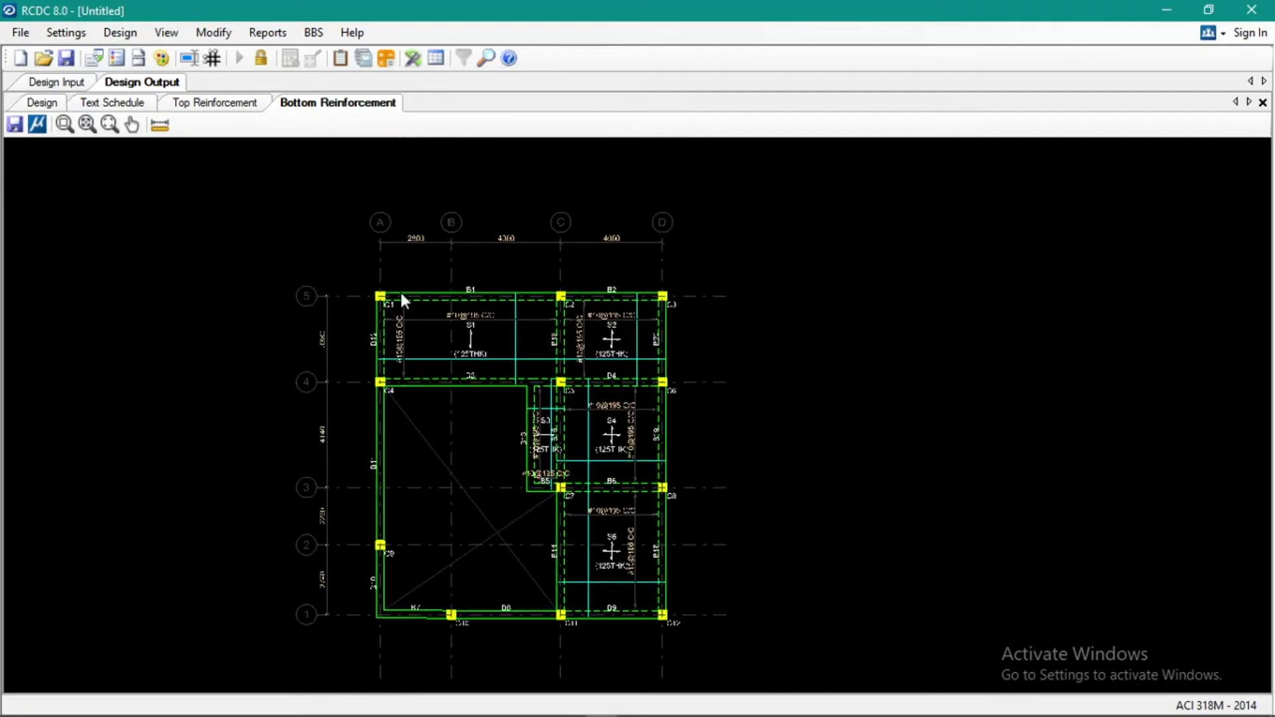
{"action": "left_click", "coordinate": [268, 32]}
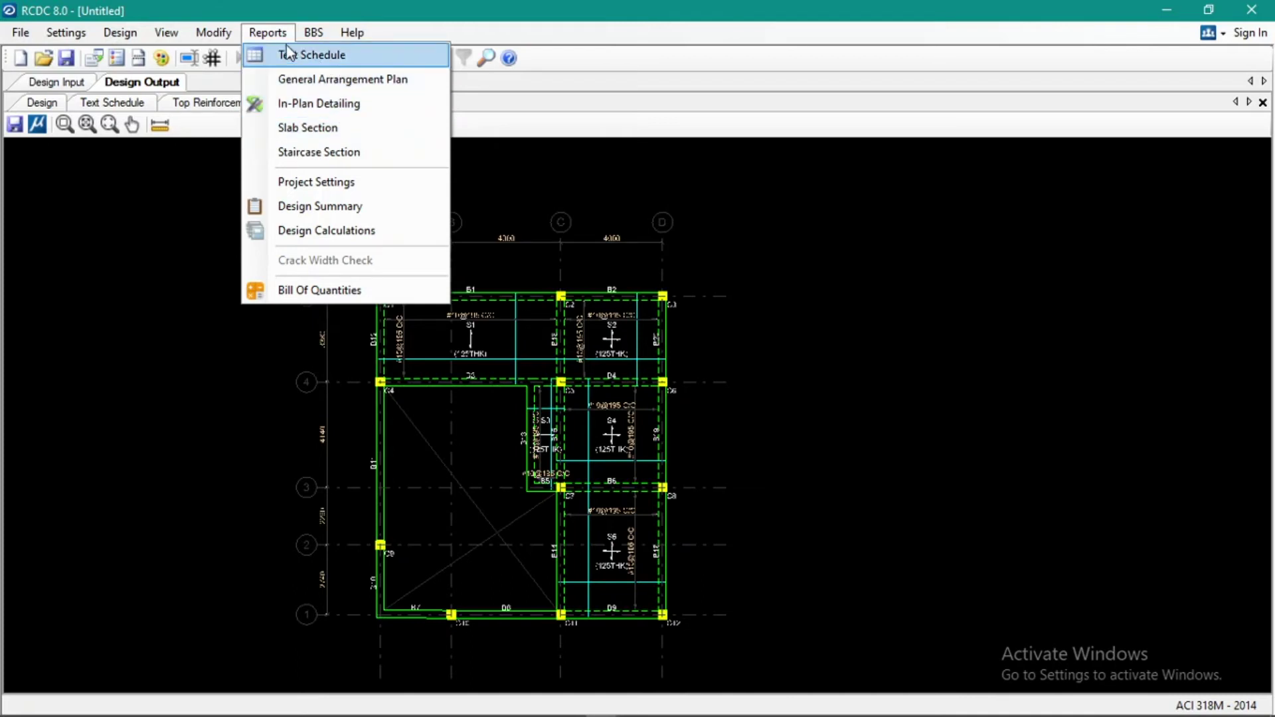
Step: Start the staircase section drawing, then close its settings form
{"action": "left_click", "coordinate": [305, 152]}
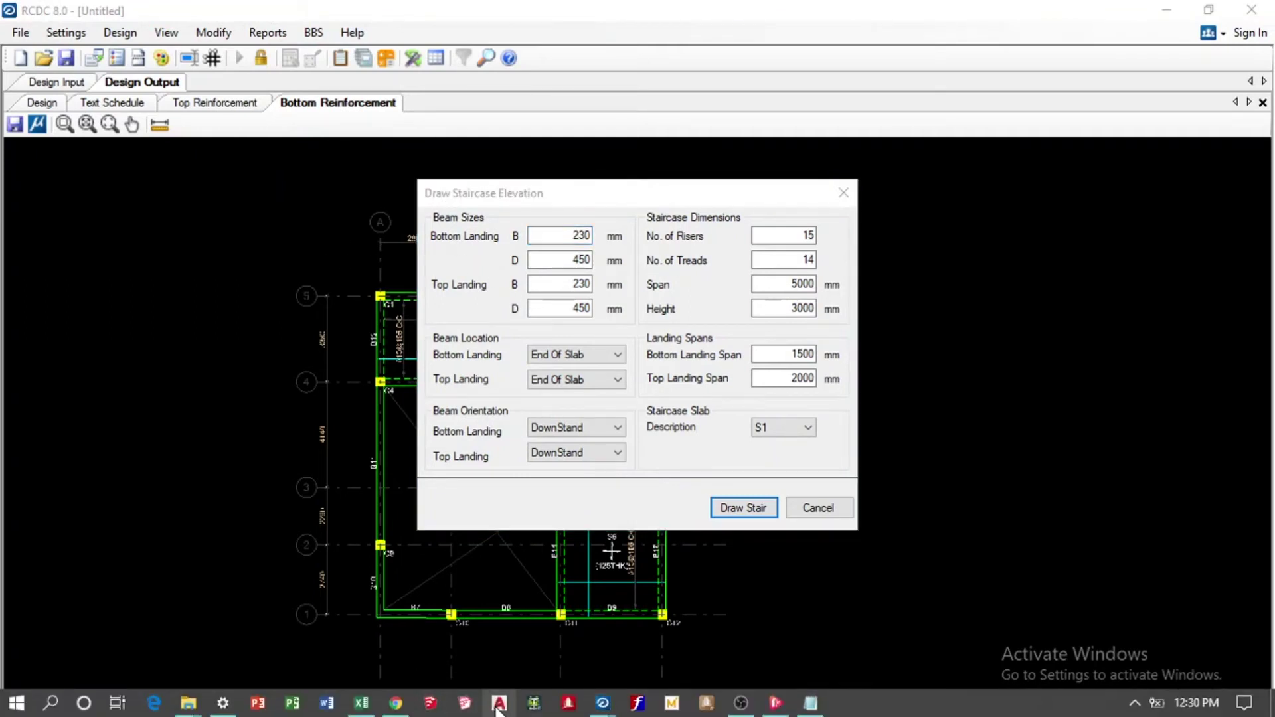
{"action": "right_click", "coordinate": [499, 704]}
{"action": "left_click", "coordinate": [95, 370]}
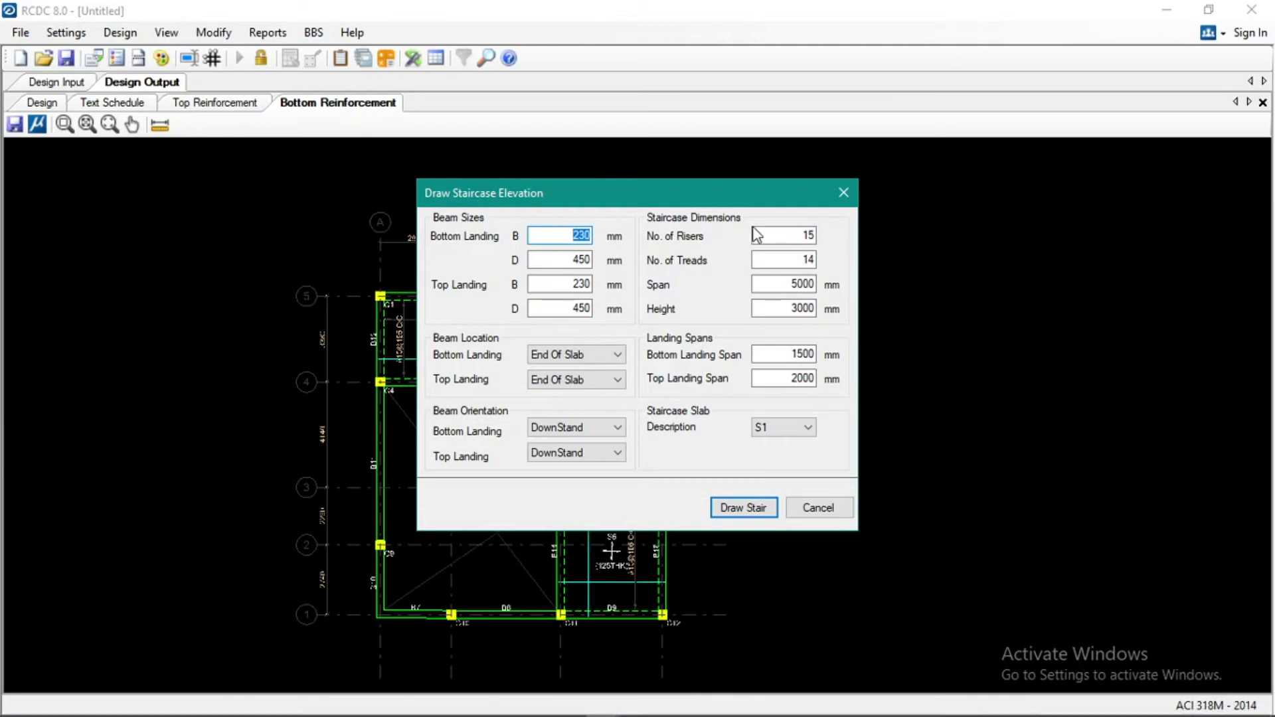
{"action": "left_click", "coordinate": [843, 194]}
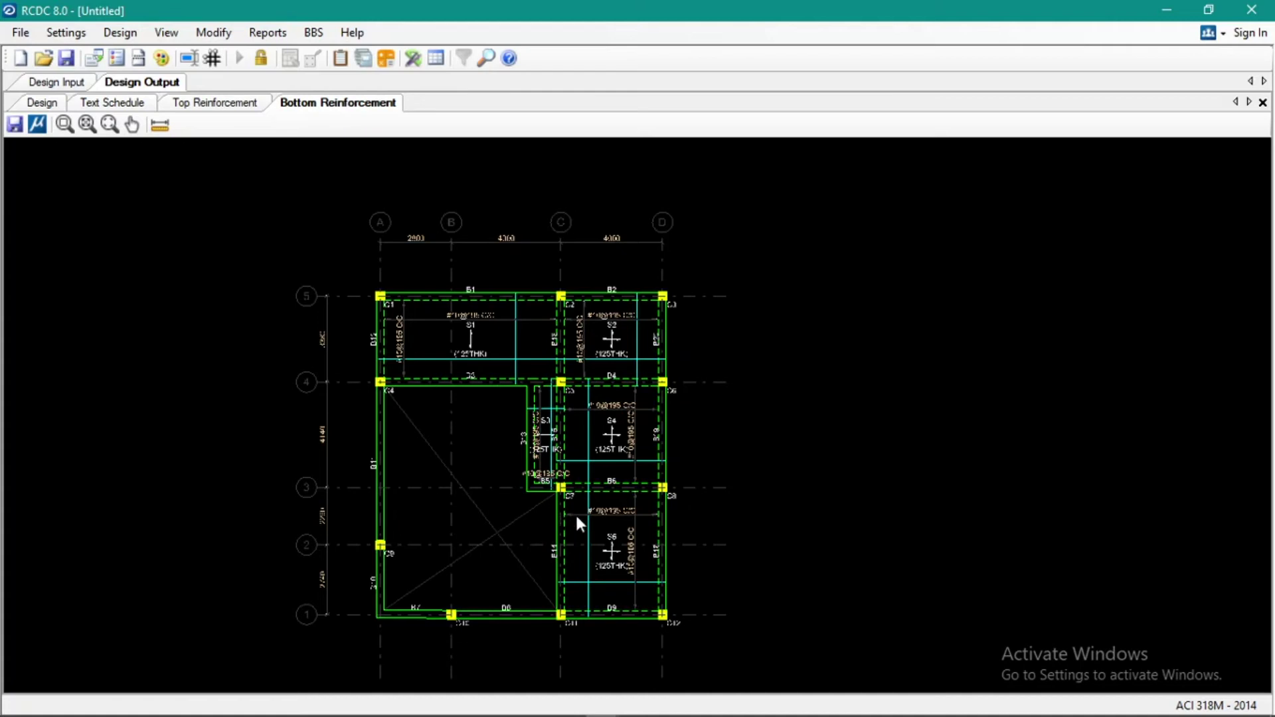
Step: Reopen the staircase settings and set landing beams: bottom 200 x 300, top width 200
{"action": "left_click", "coordinate": [267, 33]}
{"action": "left_click", "coordinate": [303, 155]}
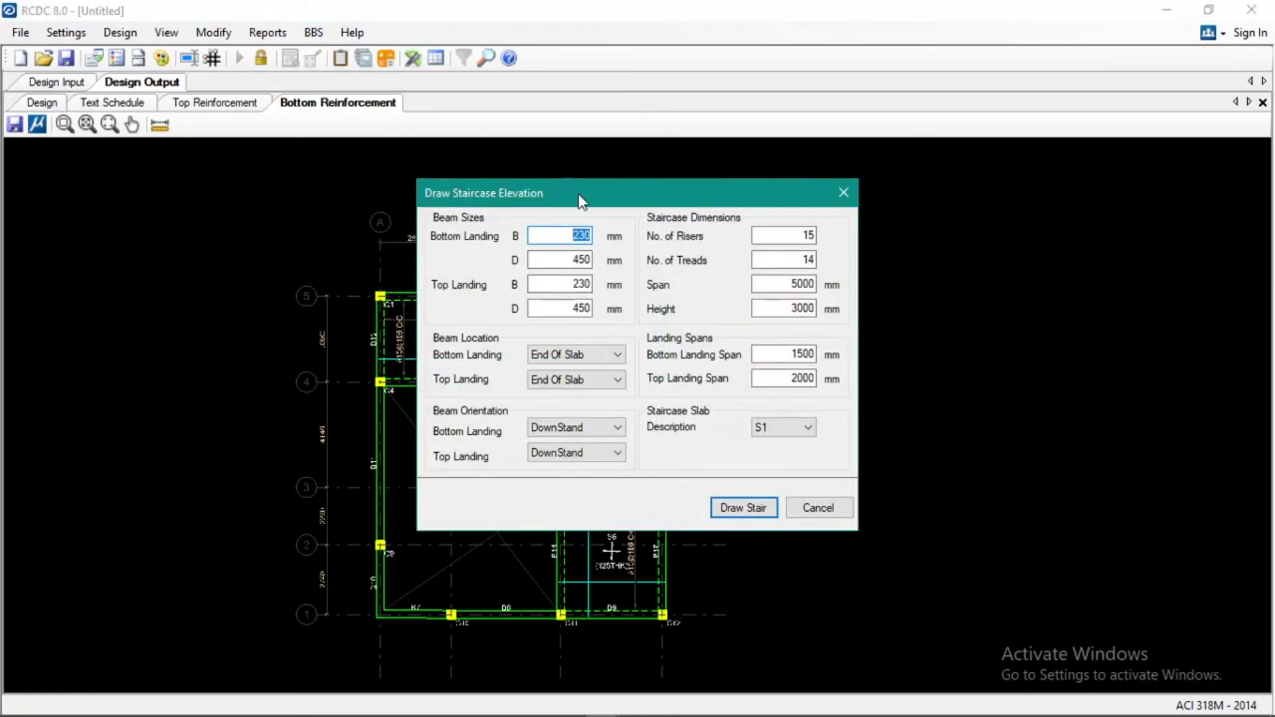
{"action": "left_click_drag", "start_coordinate": [579, 201], "coordinate": [836, 197]}
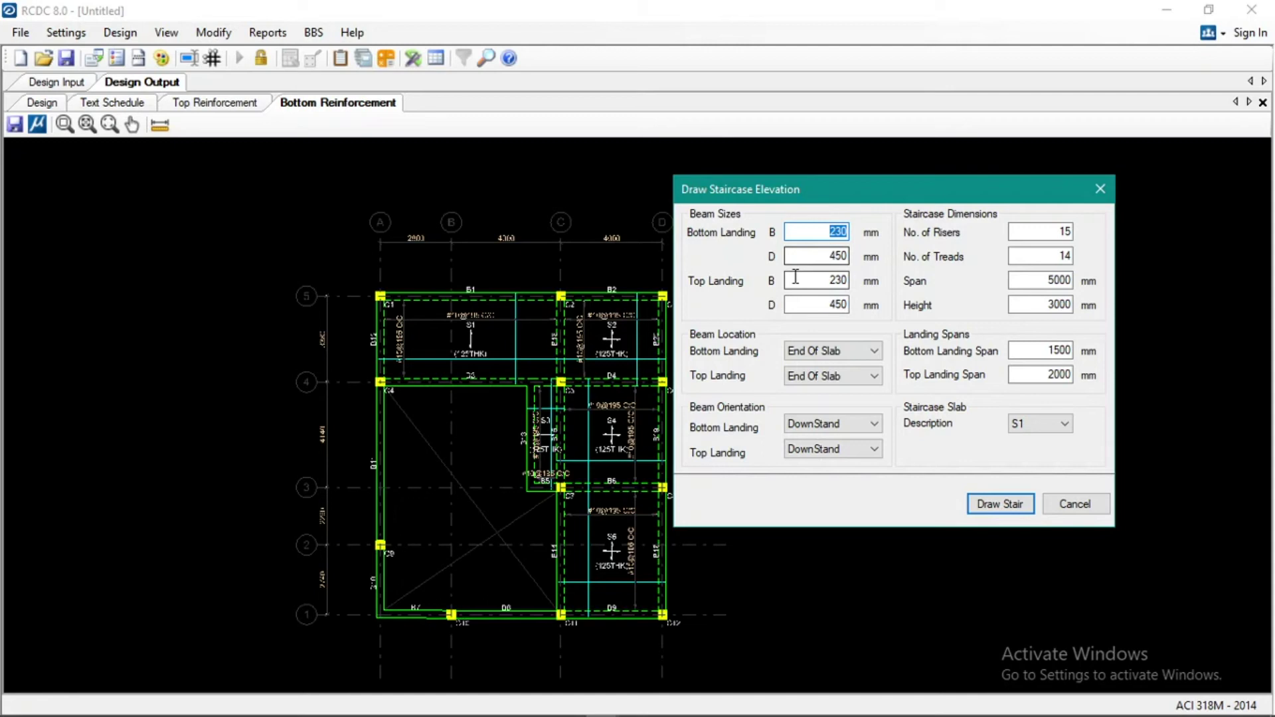
{"action": "type", "text": "200"}
{"action": "left_click_drag", "start_coordinate": [829, 255], "coordinate": [875, 282]}
{"action": "type", "text": "3200"}
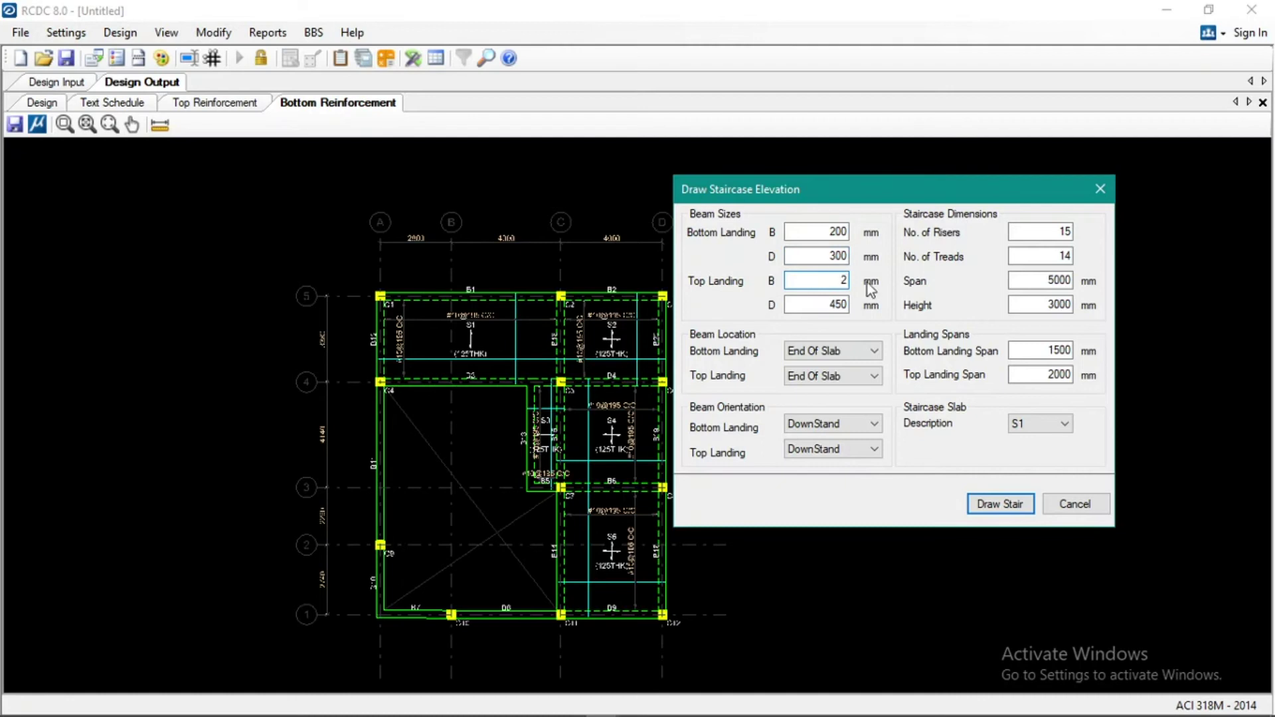
{"action": "double_click", "coordinate": [831, 305]}
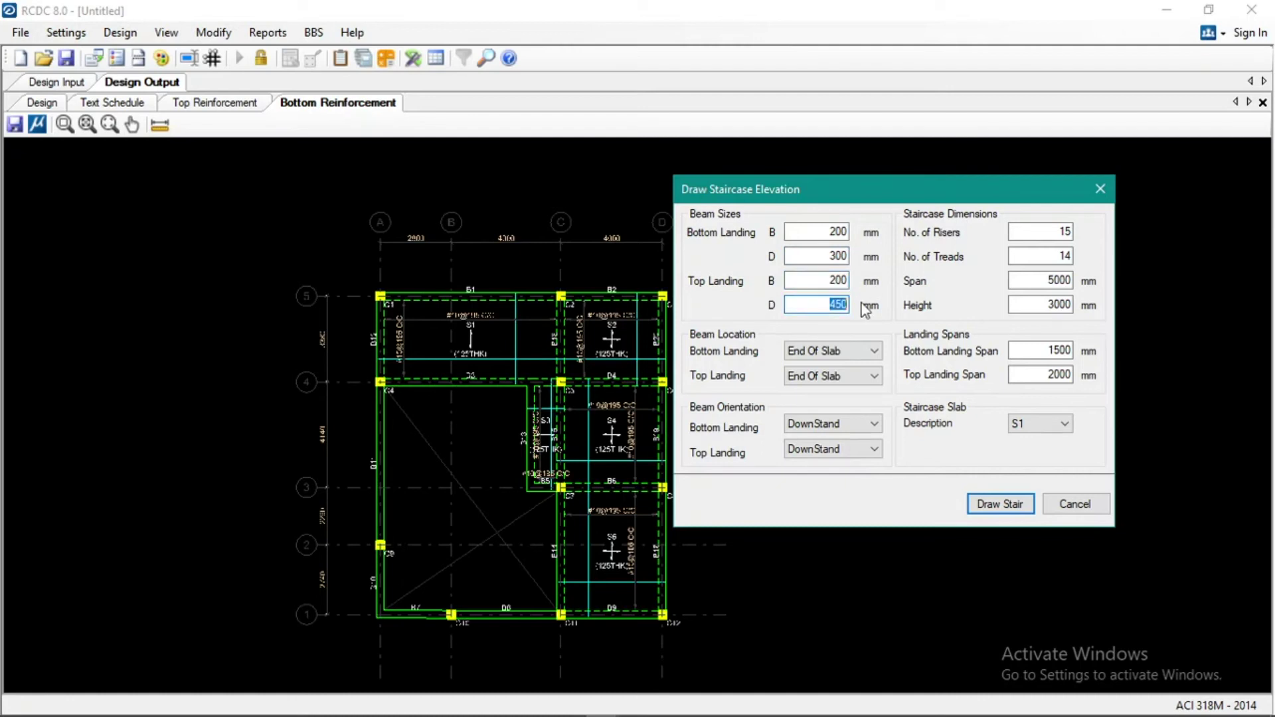
Step: Set the top landing beam depth to 300 mm and the number of risers to 18
{"action": "type", "text": "300"}
{"action": "left_click", "coordinate": [818, 281]}
{"action": "left_click_drag", "start_coordinate": [1072, 233], "coordinate": [1066, 233]}
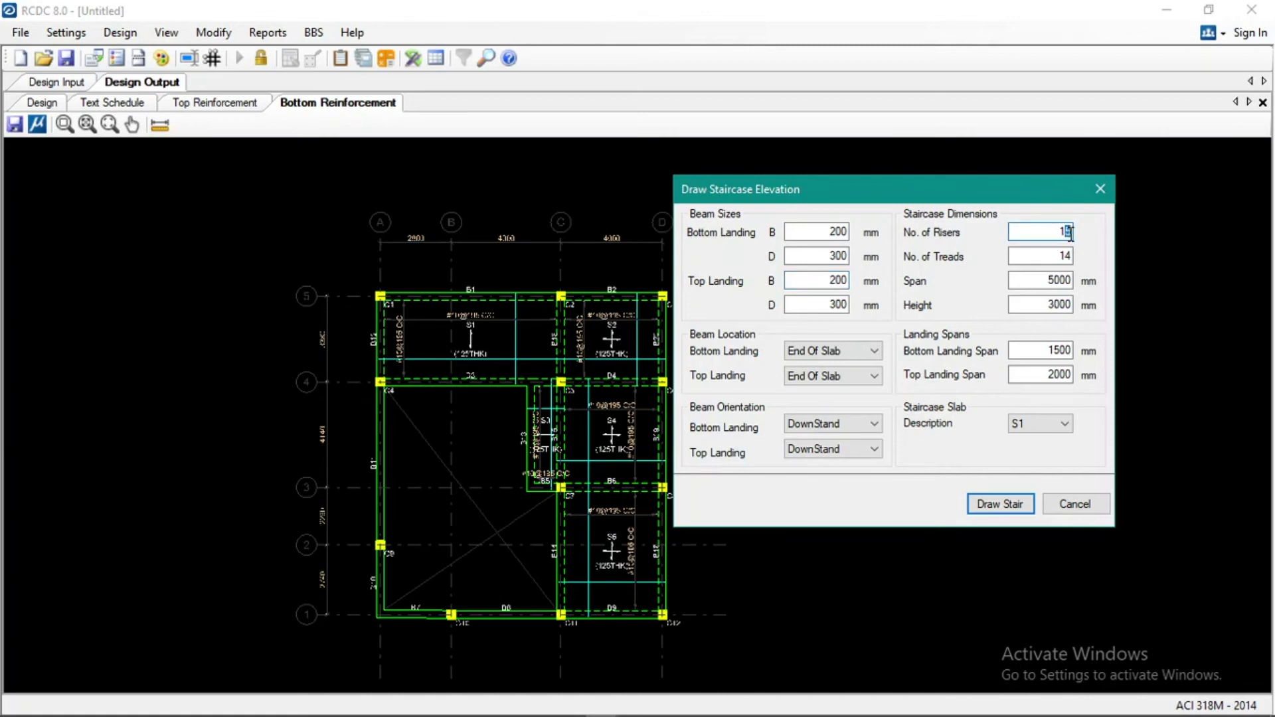
{"action": "type", "text": "8"}
{"action": "left_click", "coordinate": [1039, 275]}
Step: Set the staircase height to 3200 mm, check the landing spans, and draw the stair section
{"action": "left_click_drag", "start_coordinate": [817, 193], "coordinate": [925, 192]}
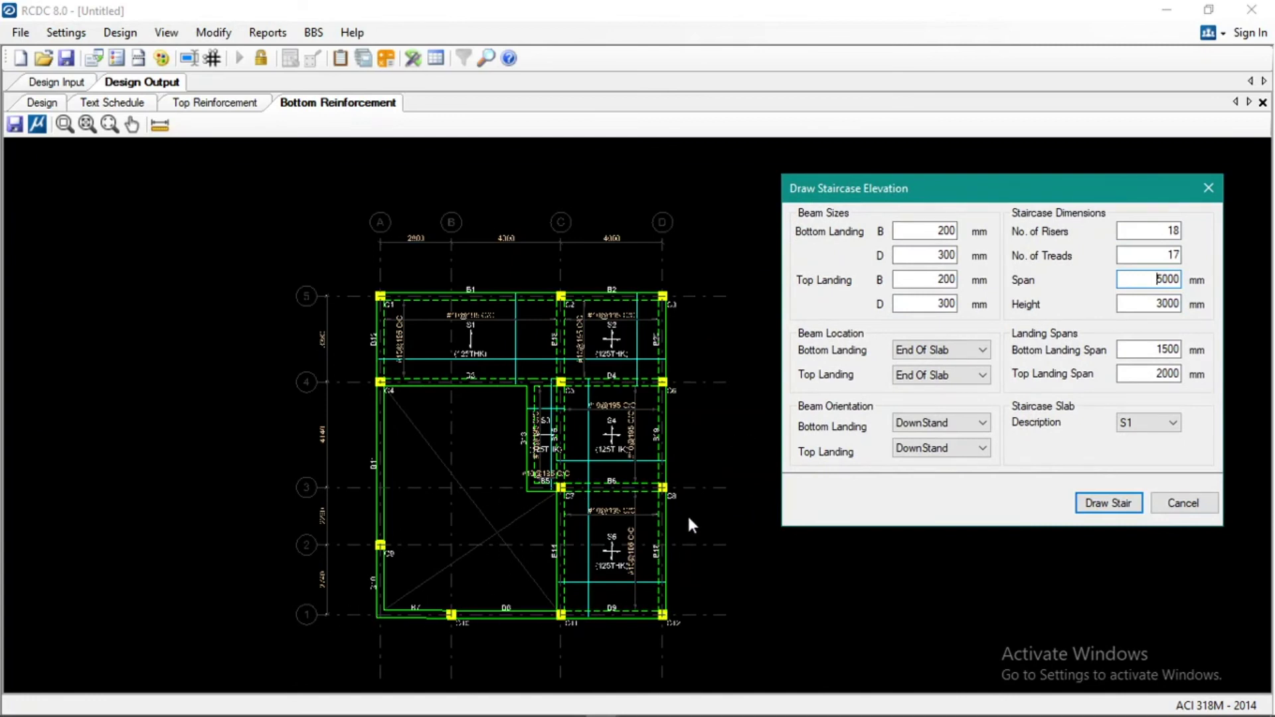
{"action": "left_click", "coordinate": [1170, 279]}
{"action": "double_click", "coordinate": [1168, 302]}
{"action": "left_click_drag", "start_coordinate": [1162, 302], "coordinate": [1169, 300]}
{"action": "type", "text": "2"}
{"action": "left_click", "coordinate": [1140, 280]}
{"action": "left_click", "coordinate": [1139, 349]}
{"action": "left_click", "coordinate": [1143, 371]}
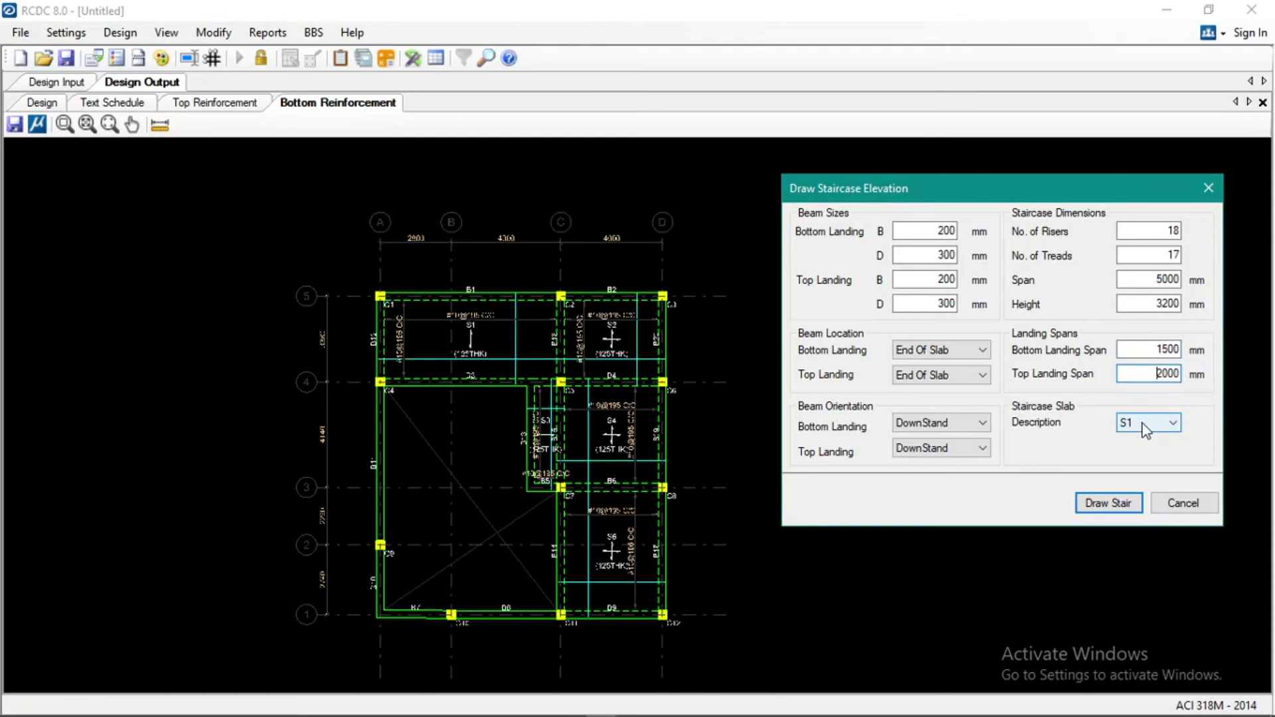
{"action": "left_click", "coordinate": [1122, 506]}
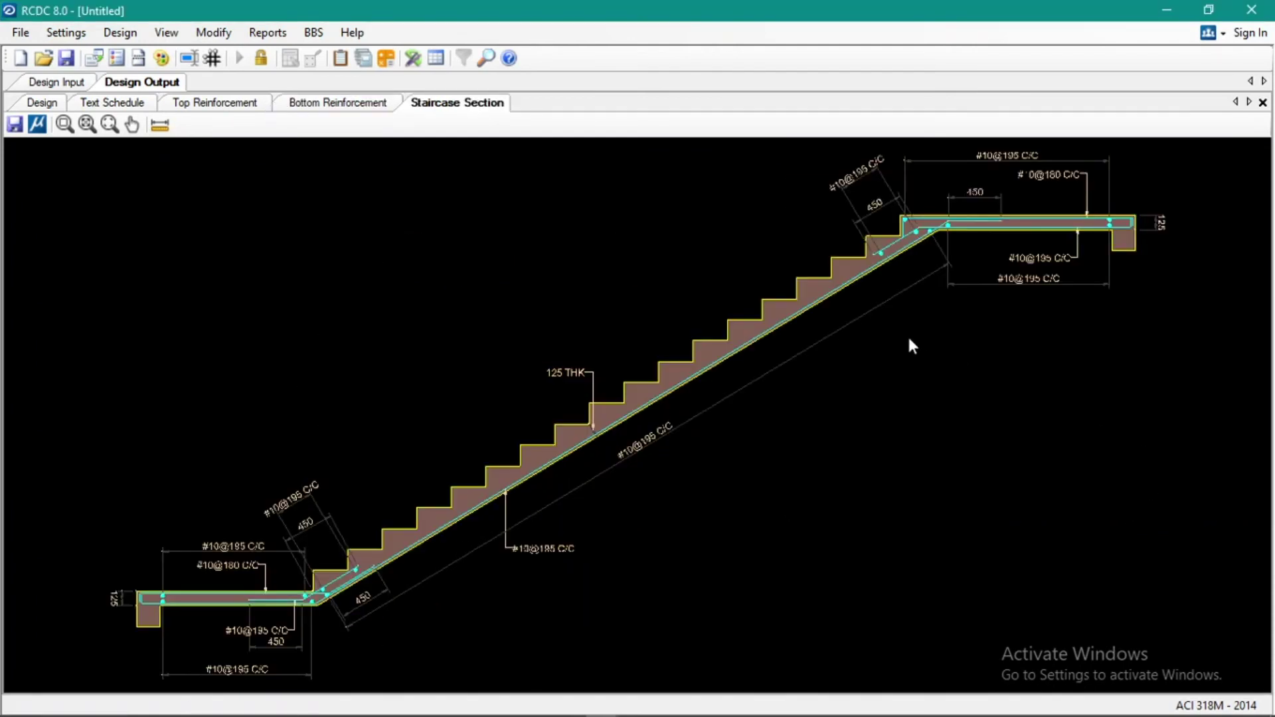
Step: Zoom and pan over the staircase section's 125 THK flight, landings and #10 bar callouts, then open Reports
{"action": "scroll", "coordinate": [1023, 339], "scroll_direction": "down", "scroll_amount": 4}
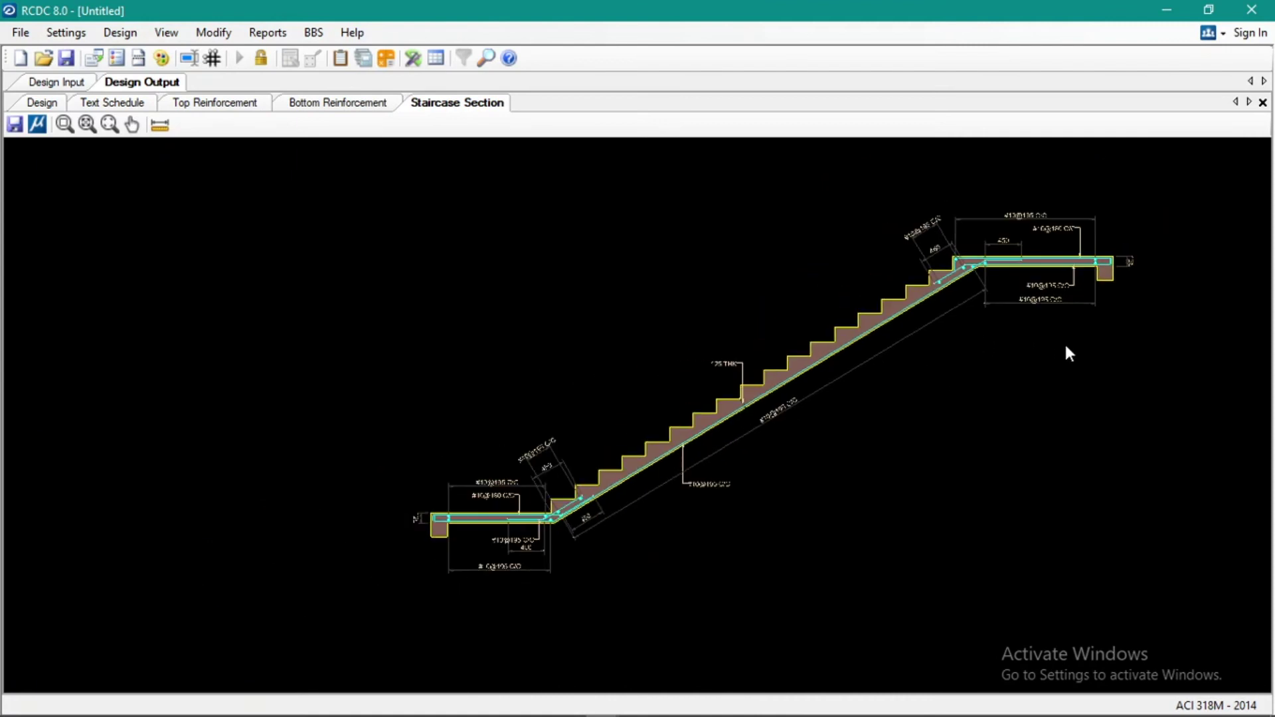
{"action": "left_click_drag", "start_coordinate": [1083, 366], "coordinate": [902, 444]}
{"action": "scroll", "coordinate": [775, 360], "scroll_direction": "up", "scroll_amount": 3}
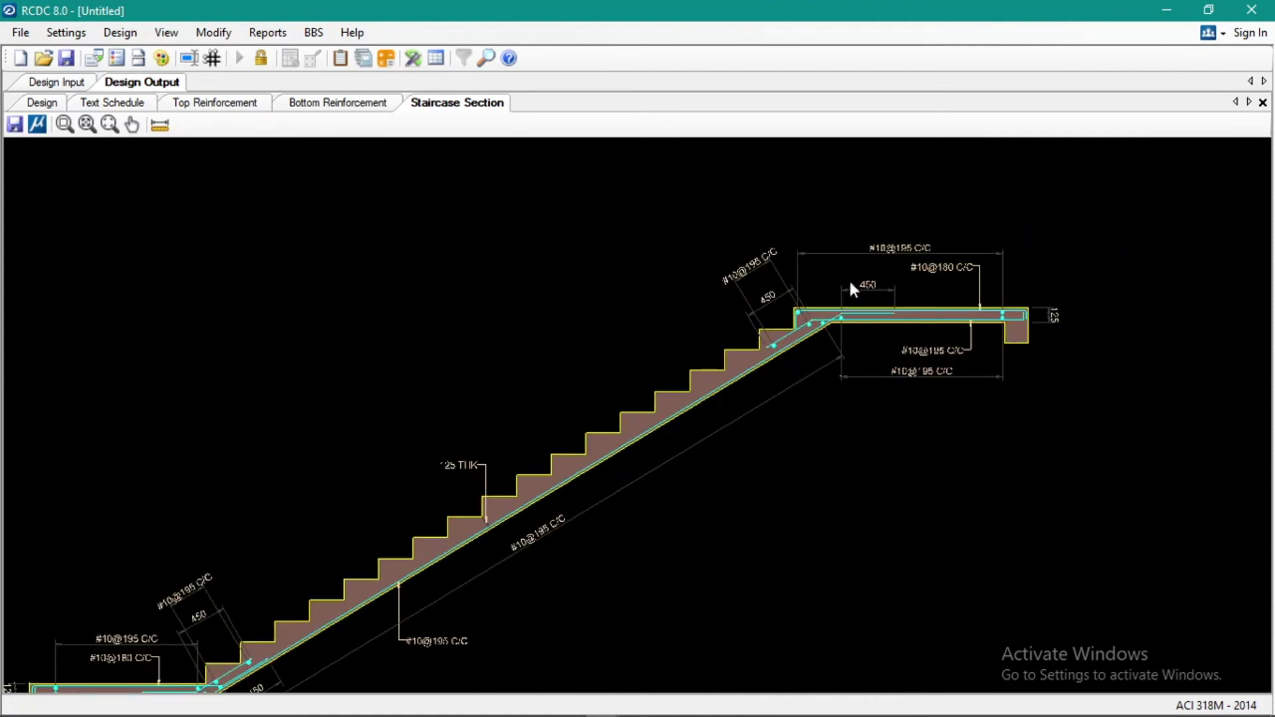
{"action": "scroll", "coordinate": [919, 265], "scroll_direction": "up", "scroll_amount": 3}
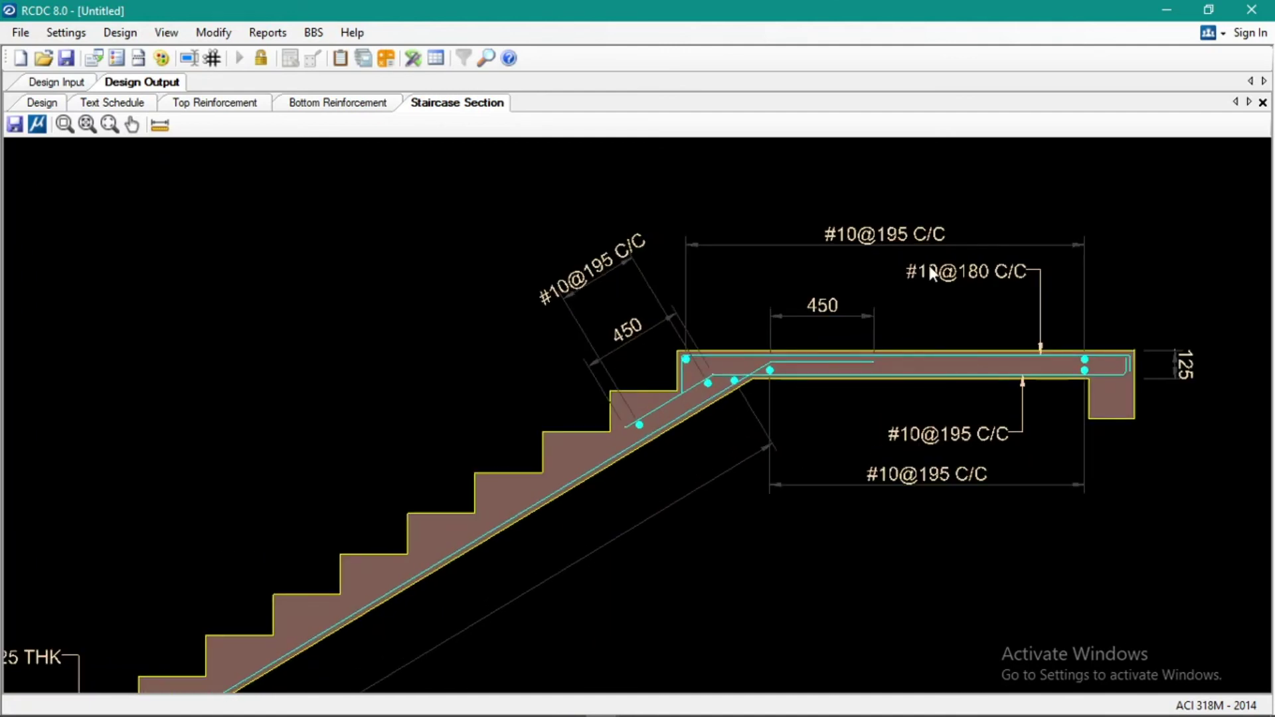
{"action": "scroll", "coordinate": [963, 293], "scroll_direction": "down", "scroll_amount": 5}
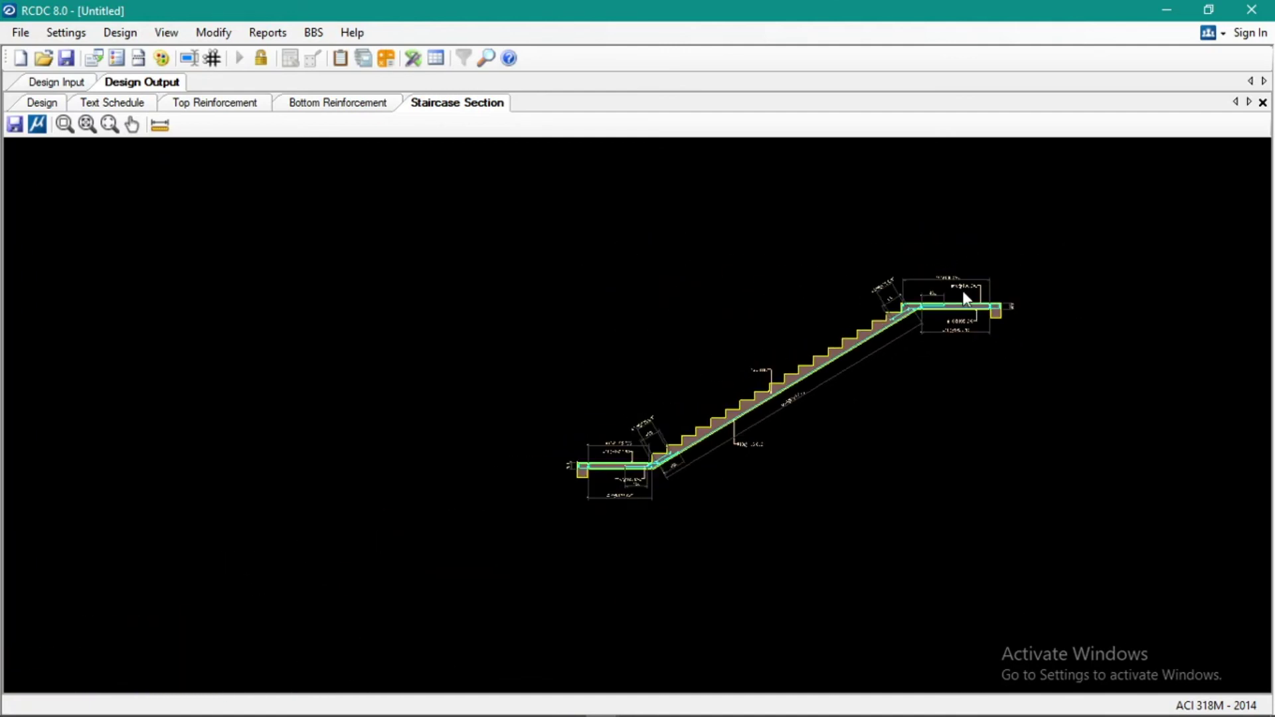
{"action": "scroll", "coordinate": [675, 478], "scroll_direction": "up", "scroll_amount": 4}
{"action": "scroll", "coordinate": [675, 475], "scroll_direction": "down", "scroll_amount": 2}
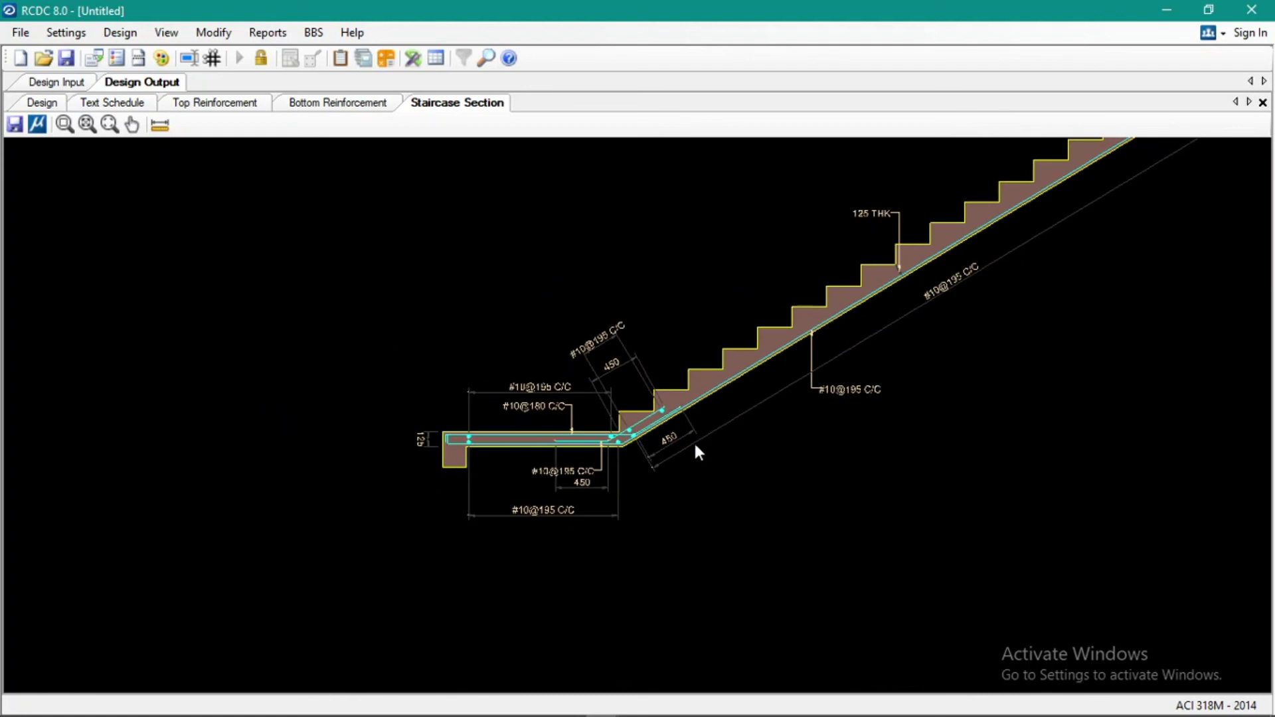
{"action": "scroll", "coordinate": [567, 502], "scroll_direction": "down", "scroll_amount": 4}
{"action": "scroll", "coordinate": [559, 501], "scroll_direction": "up", "scroll_amount": 1}
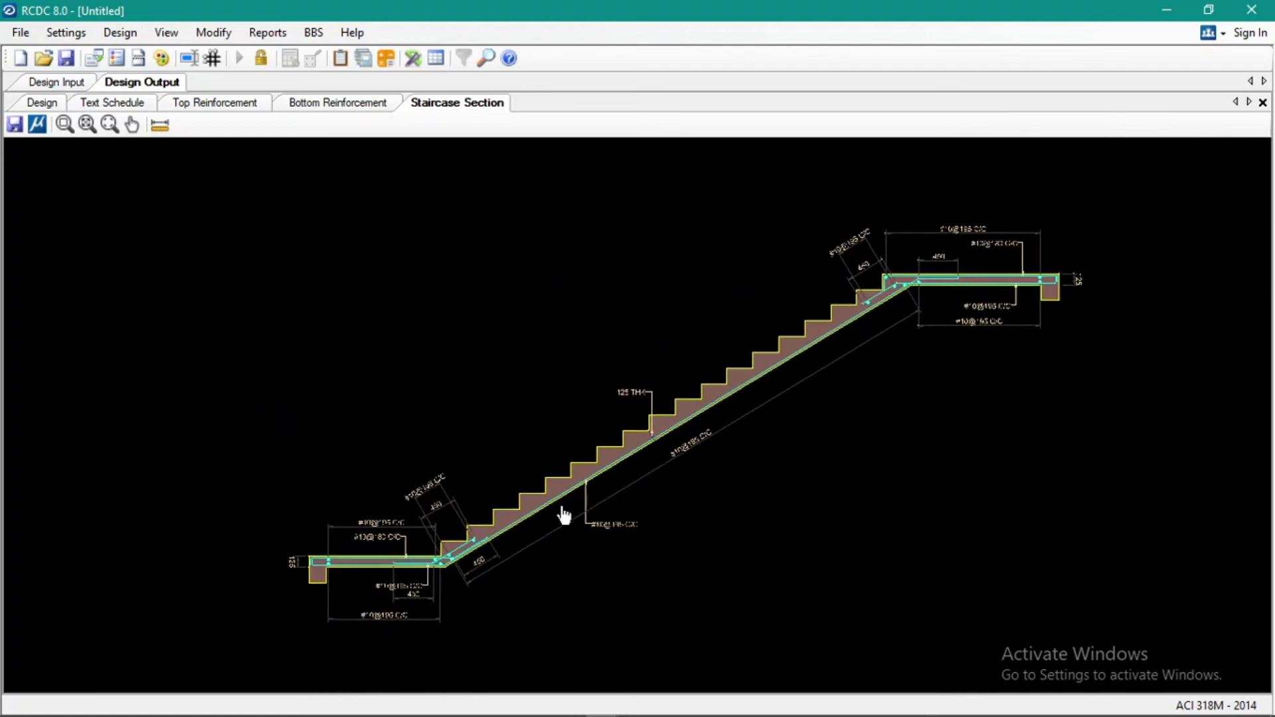
{"action": "left_click", "coordinate": [266, 33]}
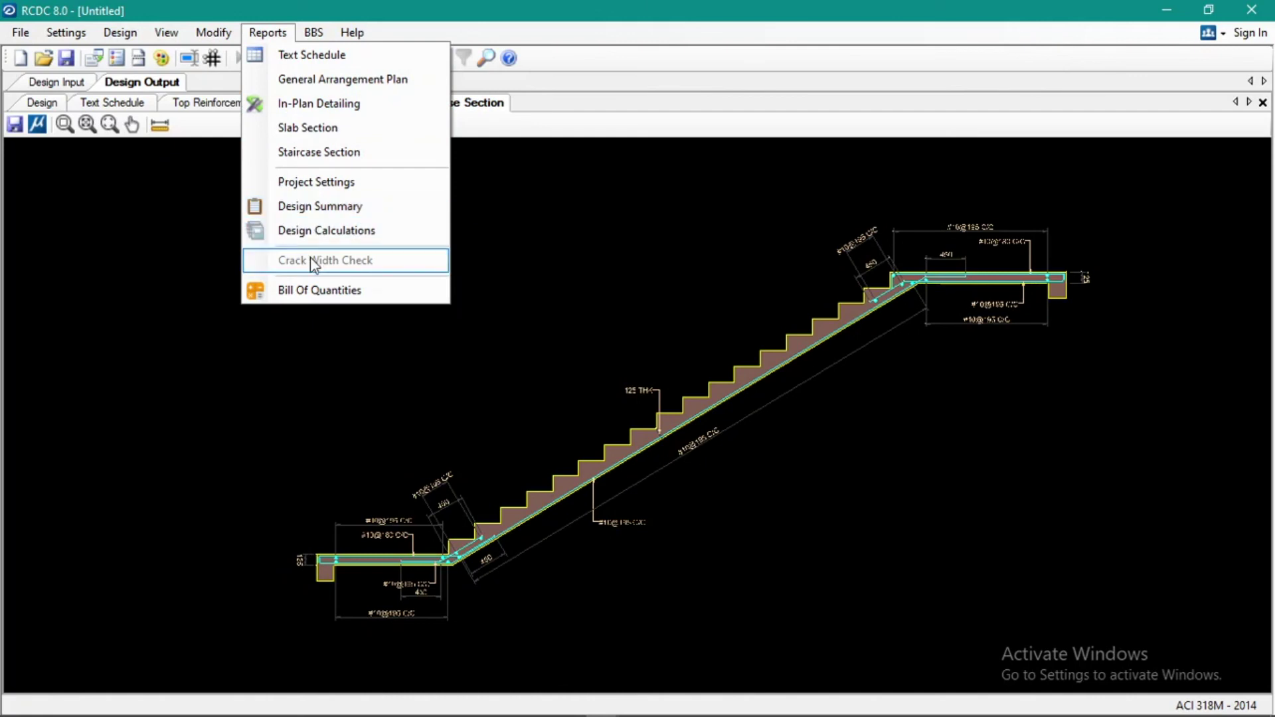
{"action": "mouse_move", "coordinate": [322, 39]}
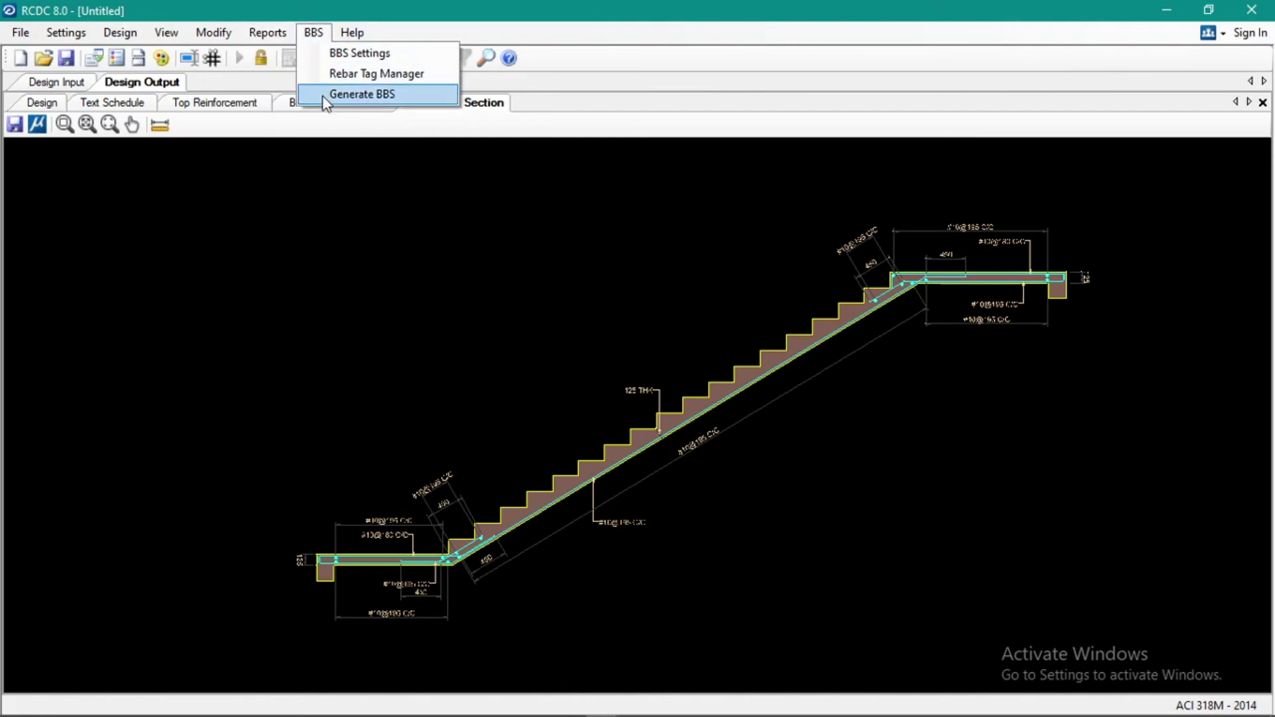
{"action": "left_click", "coordinate": [312, 35]}
{"action": "left_click", "coordinate": [272, 36]}
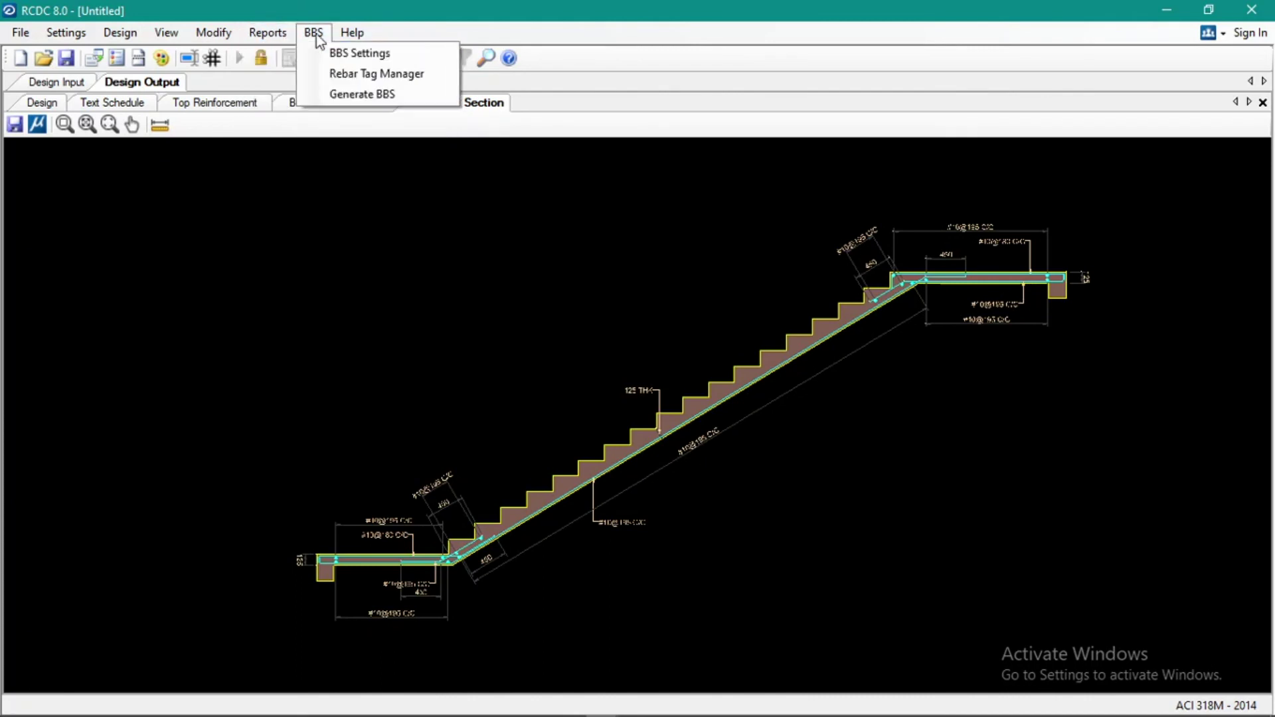
{"action": "left_click", "coordinate": [313, 35]}
{"action": "left_click", "coordinate": [268, 32]}
{"action": "left_click", "coordinate": [107, 258]}
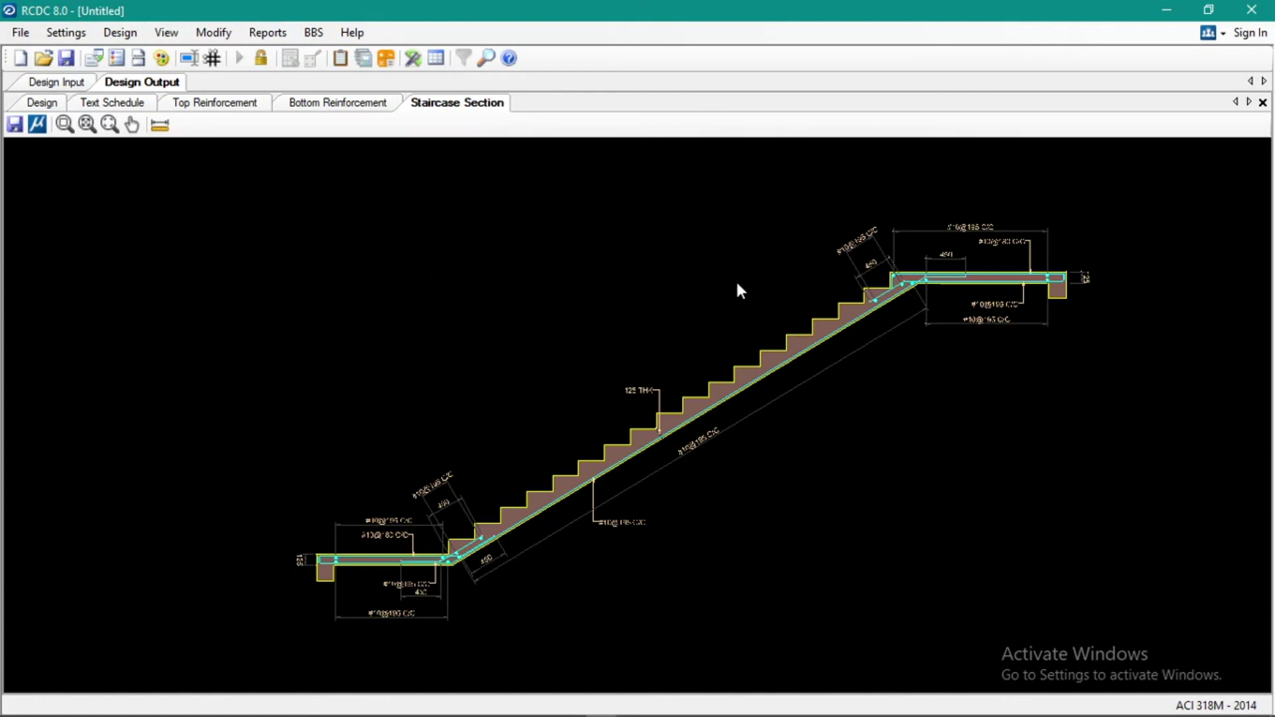
{"action": "scroll", "coordinate": [748, 285], "scroll_direction": "down", "scroll_amount": 4}
{"action": "scroll", "coordinate": [806, 342], "scroll_direction": "up", "scroll_amount": 3}
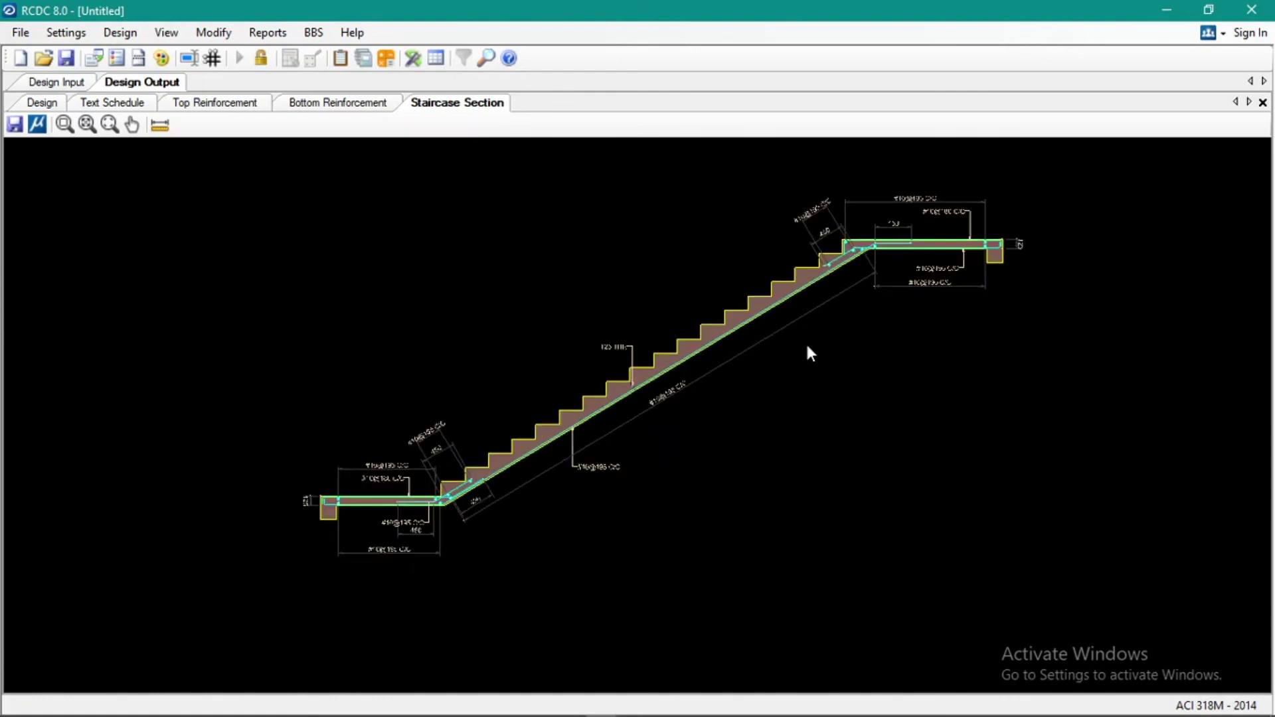
{"action": "scroll", "coordinate": [806, 341], "scroll_direction": "up", "scroll_amount": 1}
{"action": "left_click_drag", "start_coordinate": [803, 341], "coordinate": [789, 387]}
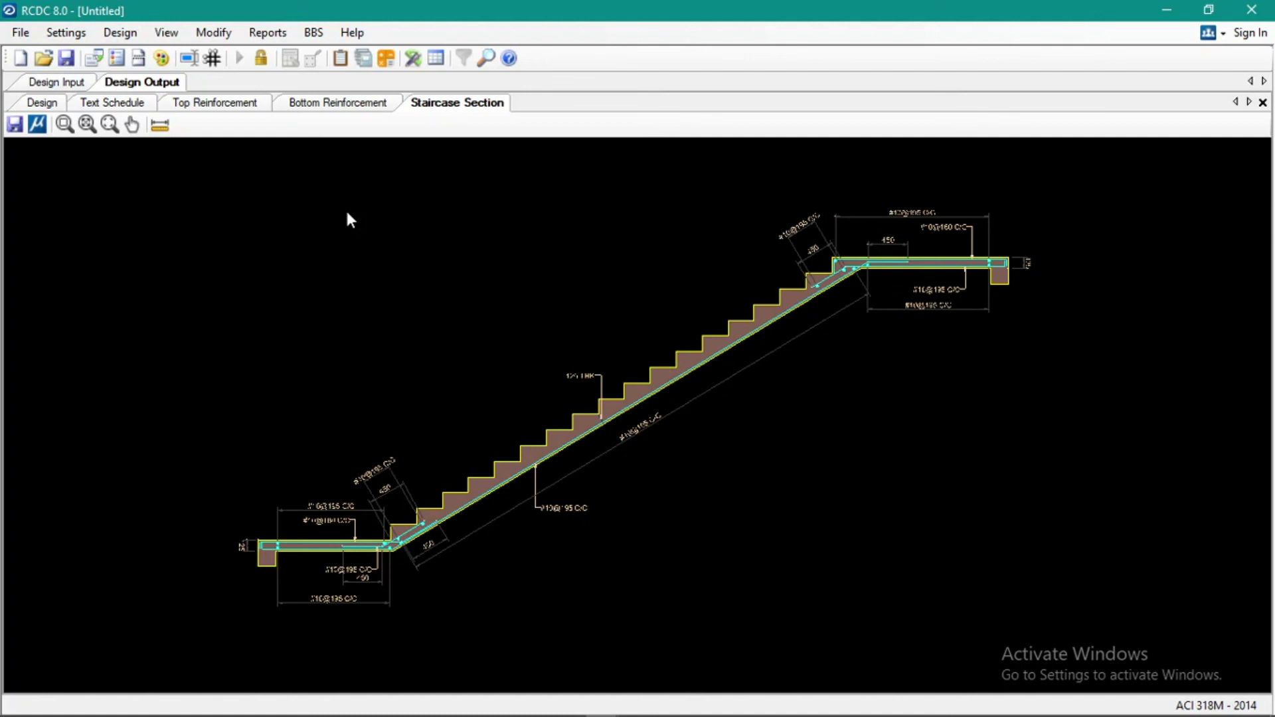
{"action": "scroll", "coordinate": [348, 220], "scroll_direction": "down", "scroll_amount": 1}
{"action": "scroll", "coordinate": [325, 278], "scroll_direction": "up", "scroll_amount": 1}
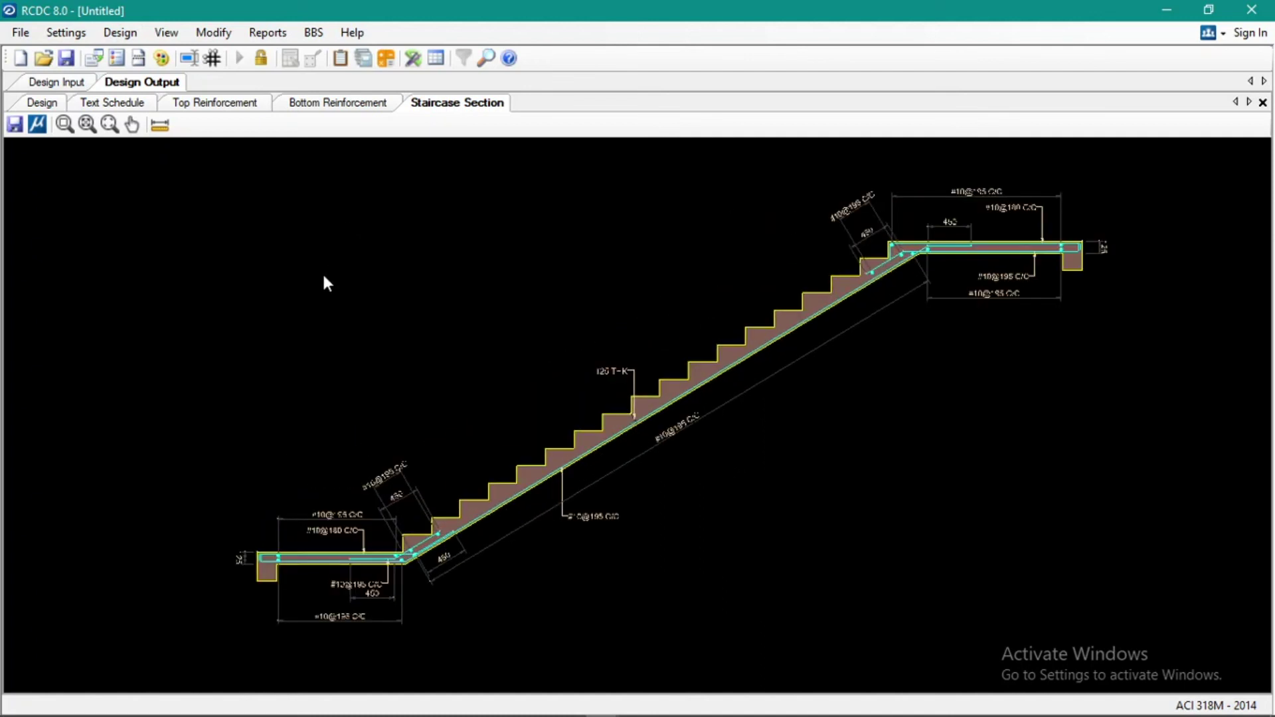
{"action": "scroll", "coordinate": [535, 261], "scroll_direction": "down", "scroll_amount": 1}
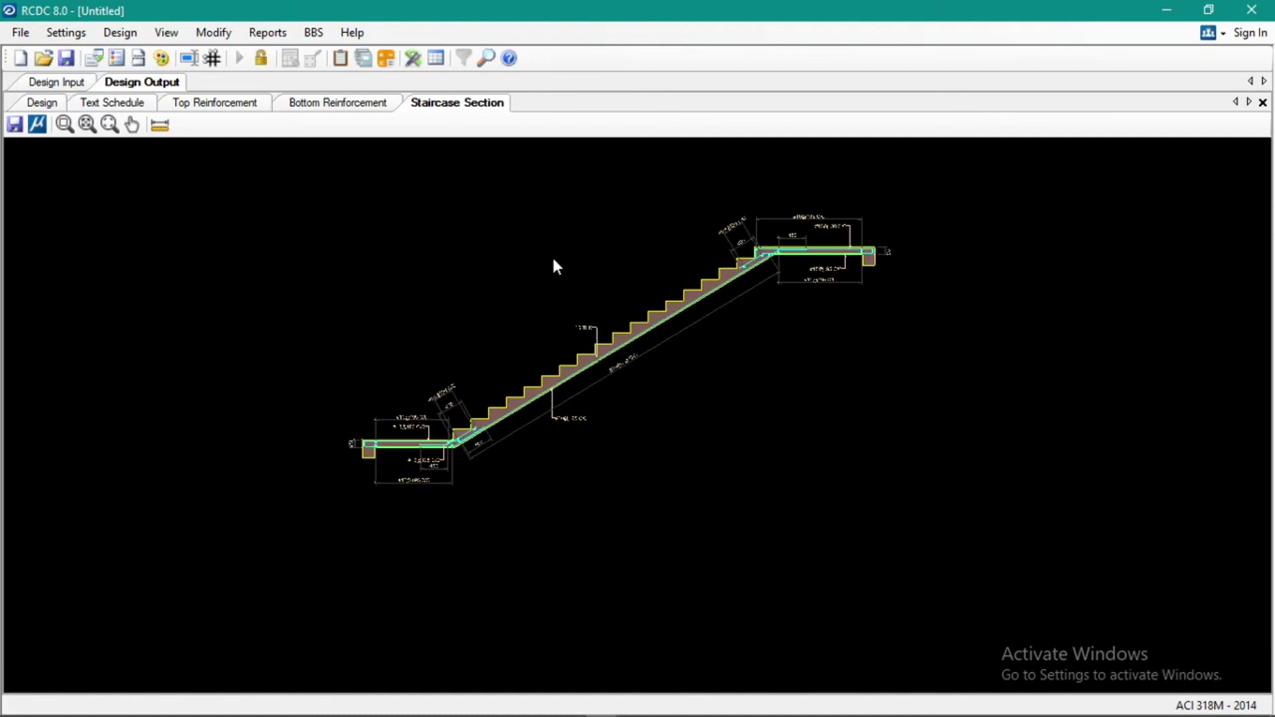
{"action": "scroll", "coordinate": [651, 228], "scroll_direction": "up", "scroll_amount": 1}
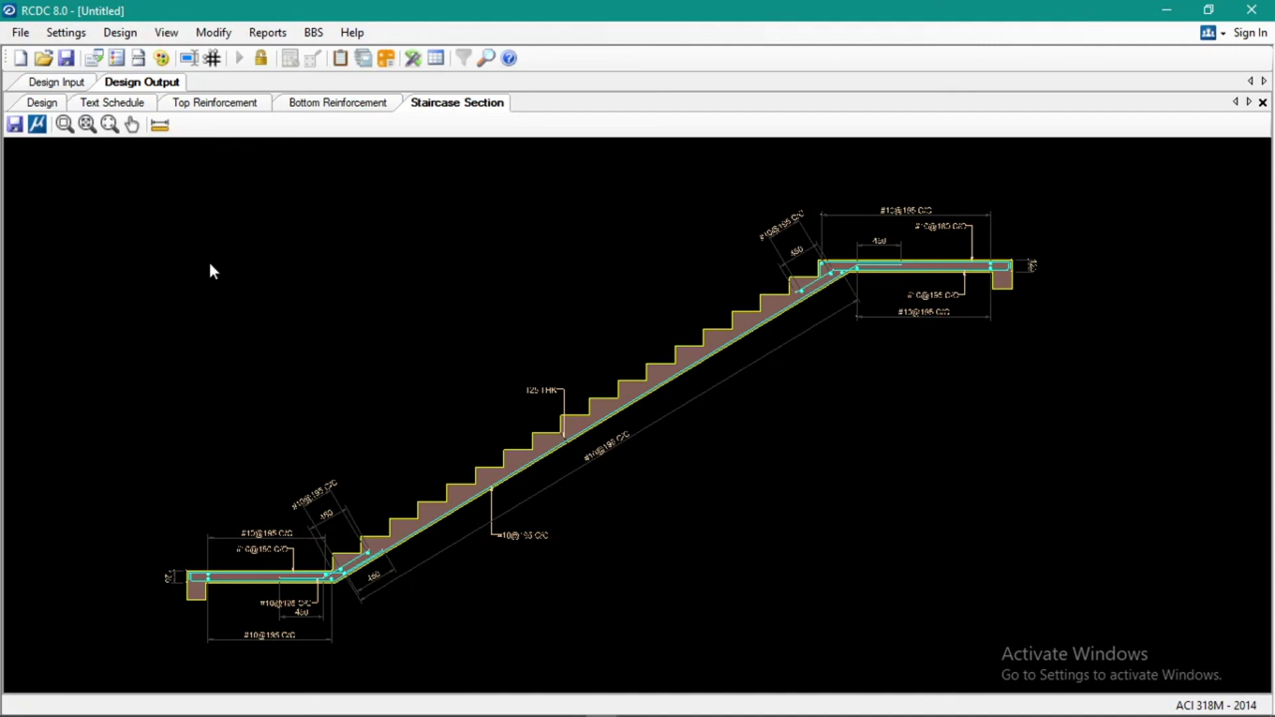
{"action": "scroll", "coordinate": [502, 305], "scroll_direction": "down", "scroll_amount": 3}
{"action": "scroll", "coordinate": [539, 379], "scroll_direction": "up", "scroll_amount": 2}
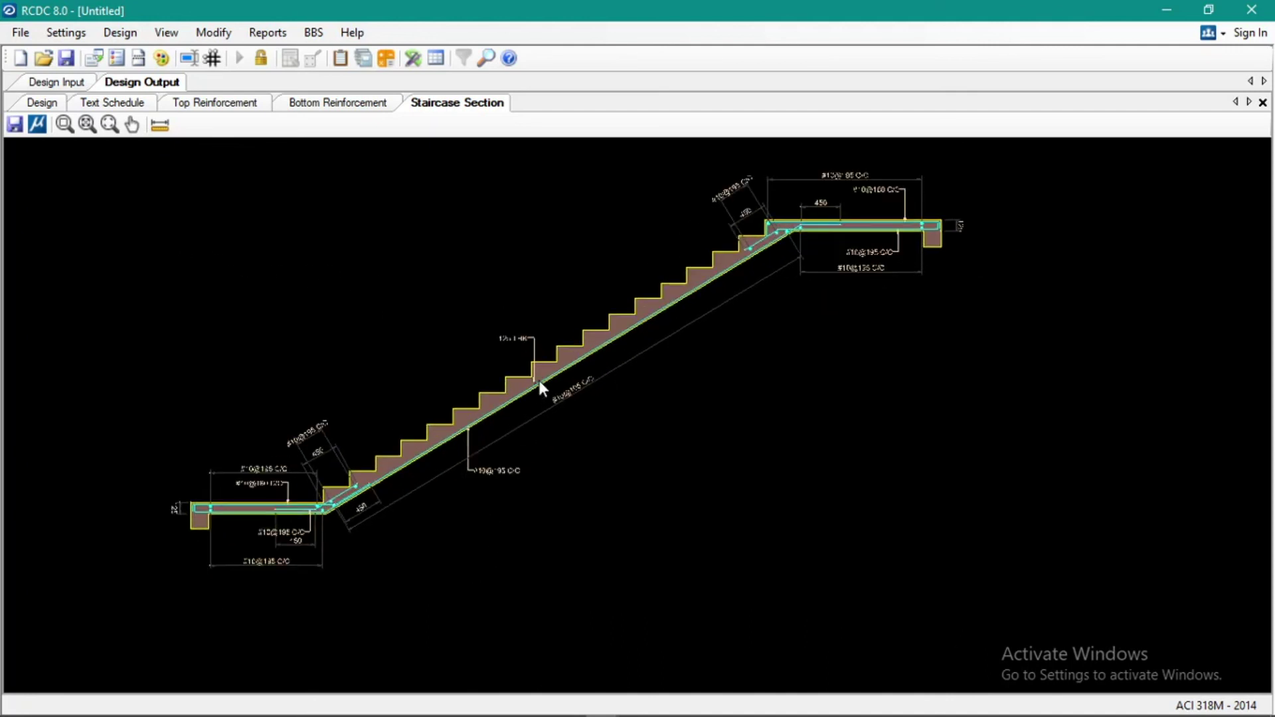
{"action": "scroll", "coordinate": [539, 379], "scroll_direction": "down", "scroll_amount": 1}
{"action": "left_click_drag", "start_coordinate": [488, 345], "coordinate": [546, 406]}
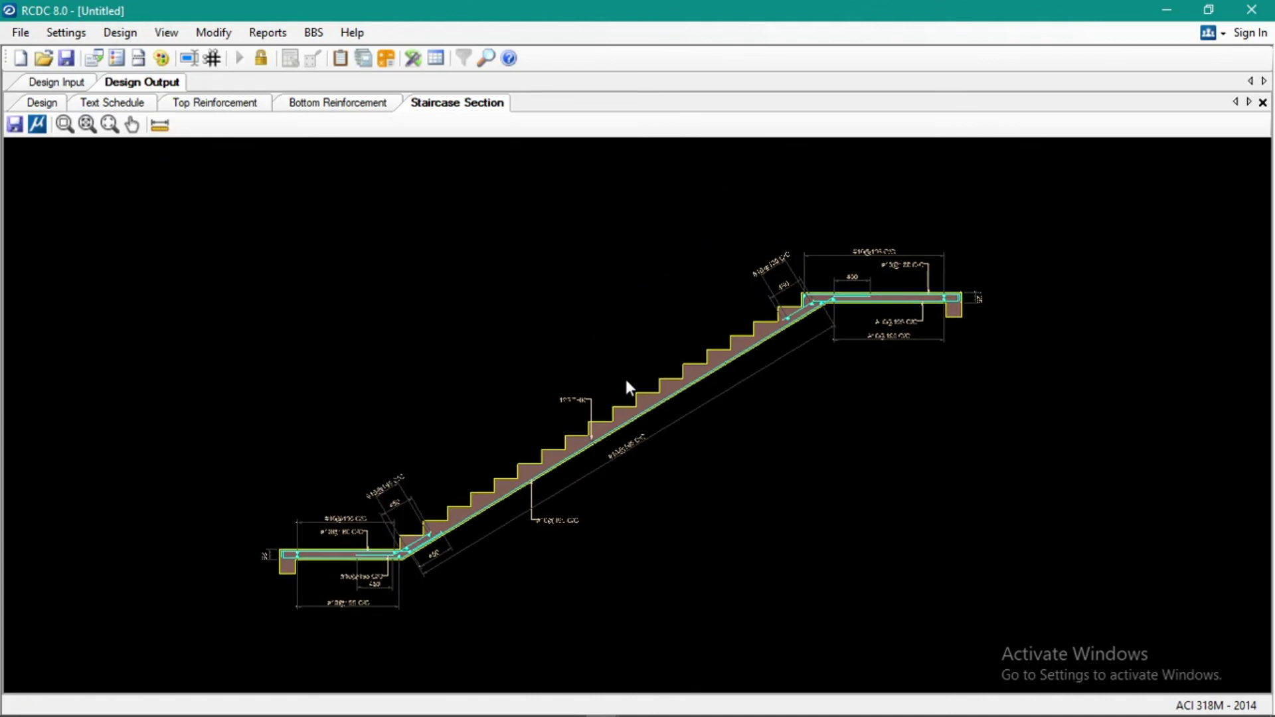